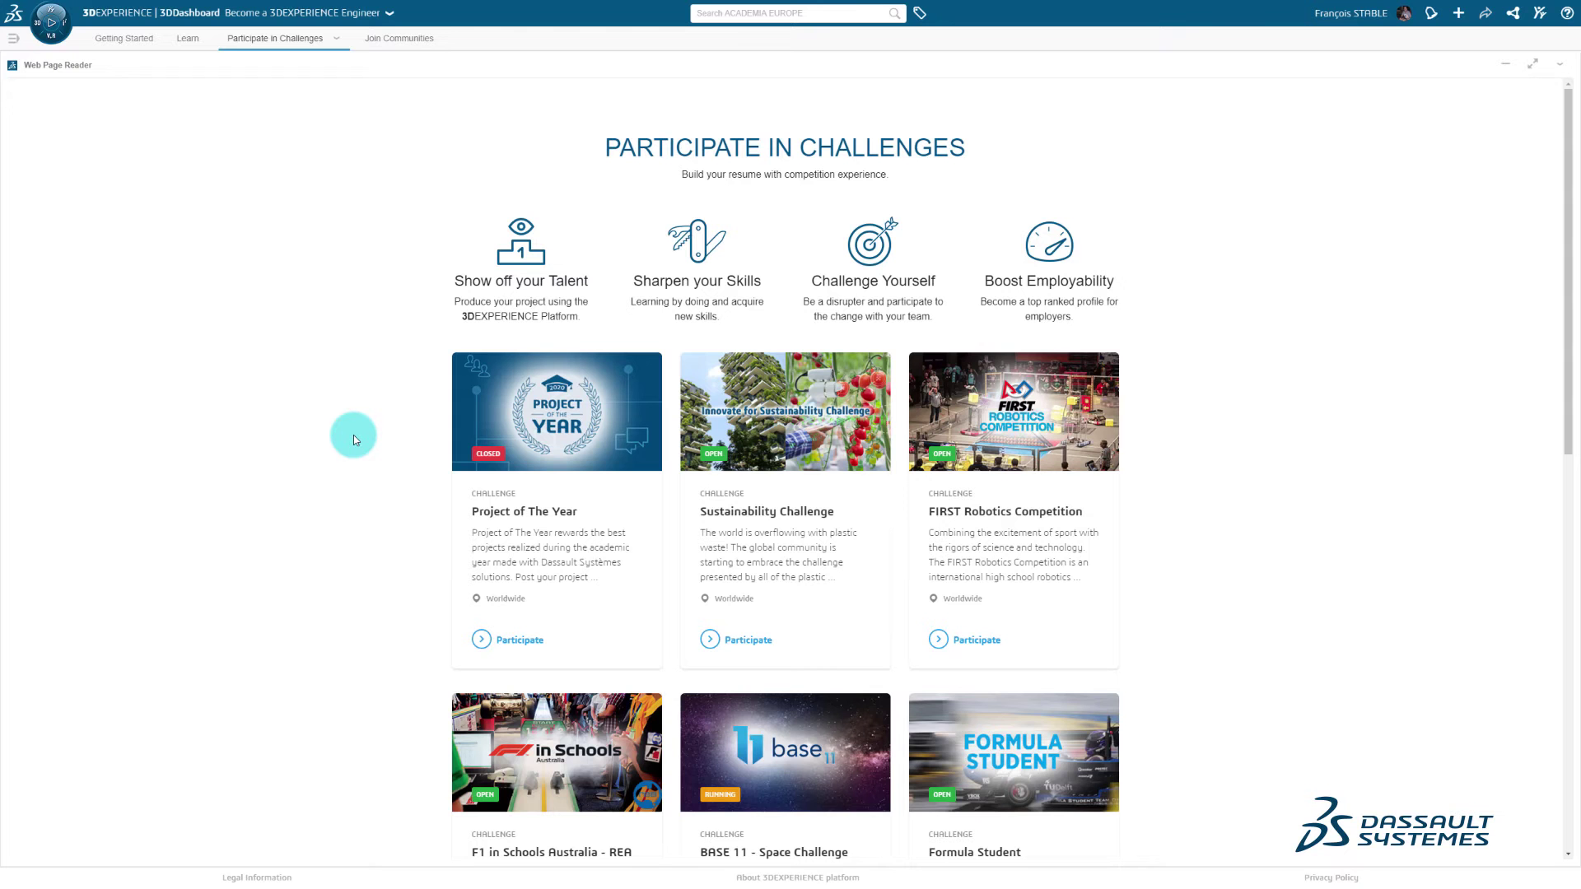
Step: Launch Part Design from the compass favourites to get a new physical product
click(53, 26)
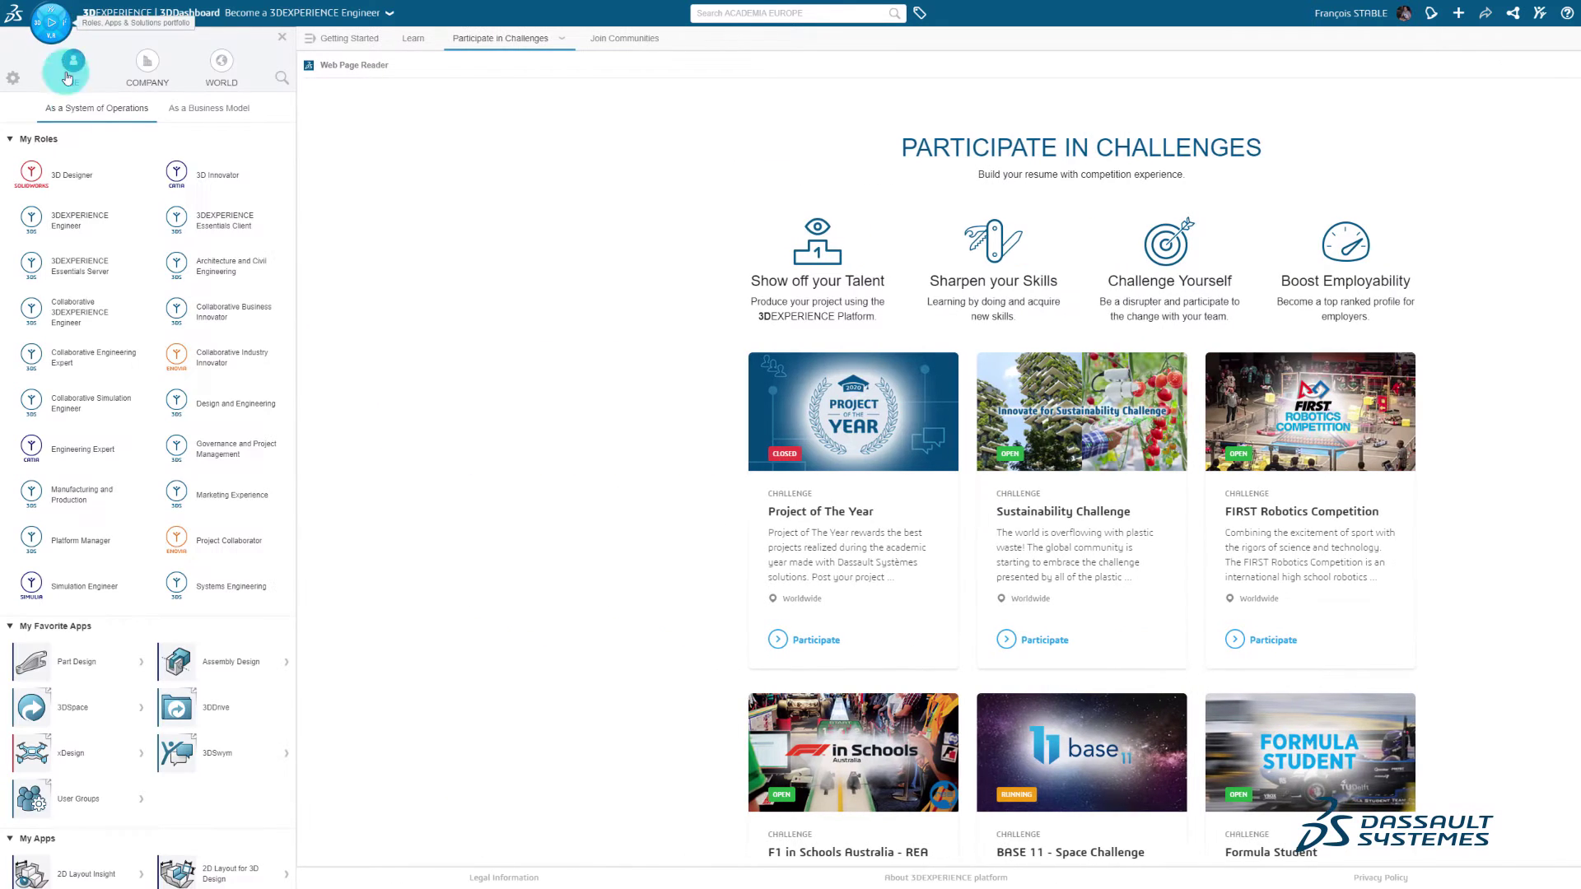
click(105, 666)
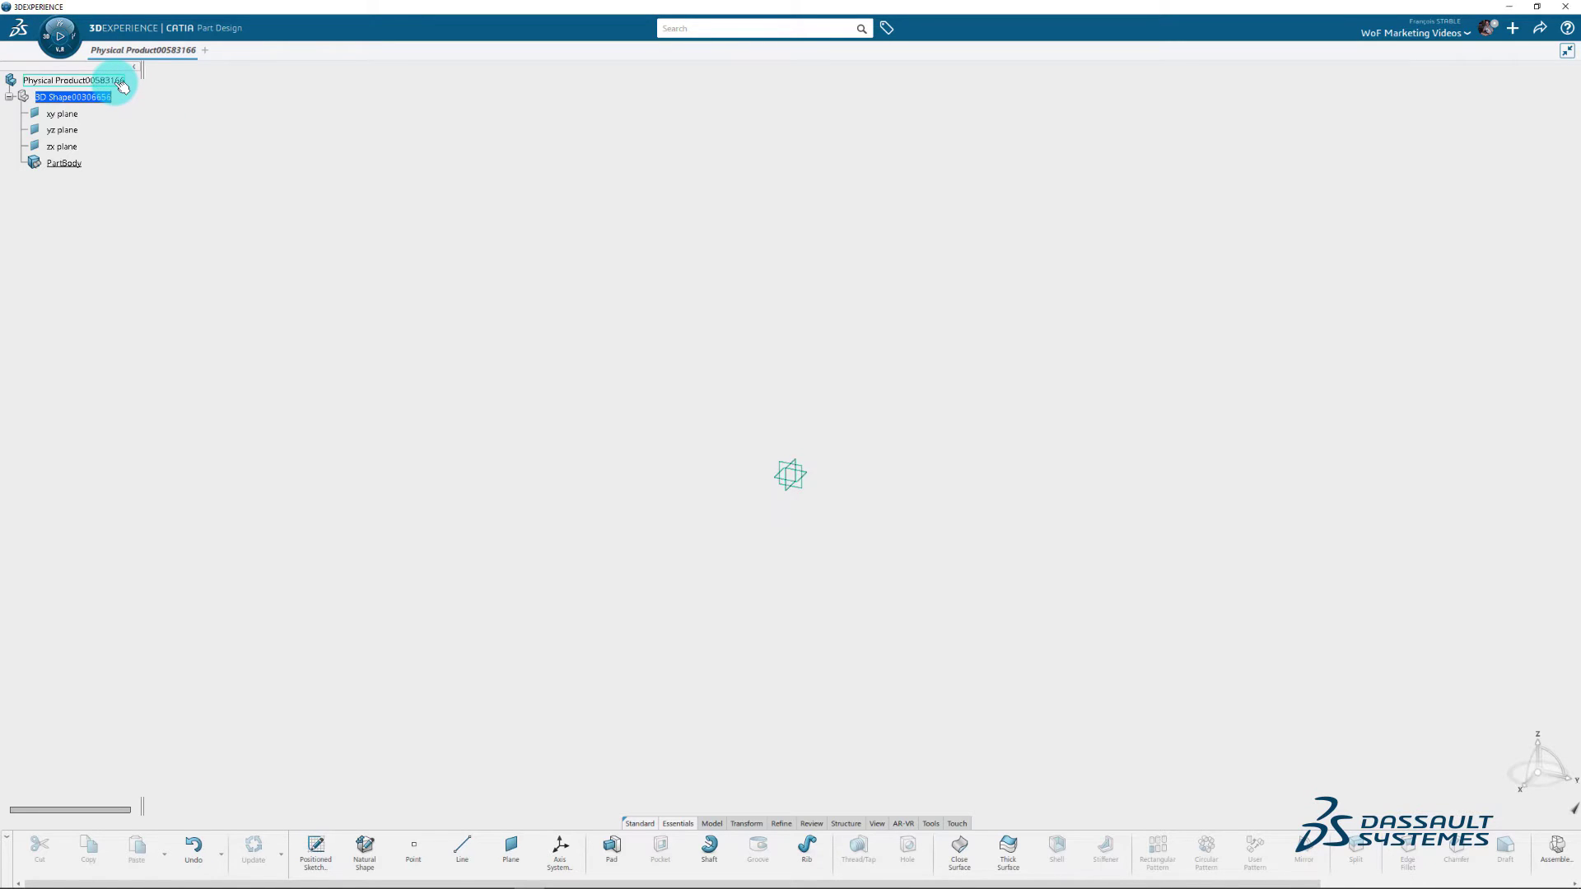
Step: Activate the root physical product and change its Title to Part1 in Properties
double_click(74, 80)
right_click(119, 85)
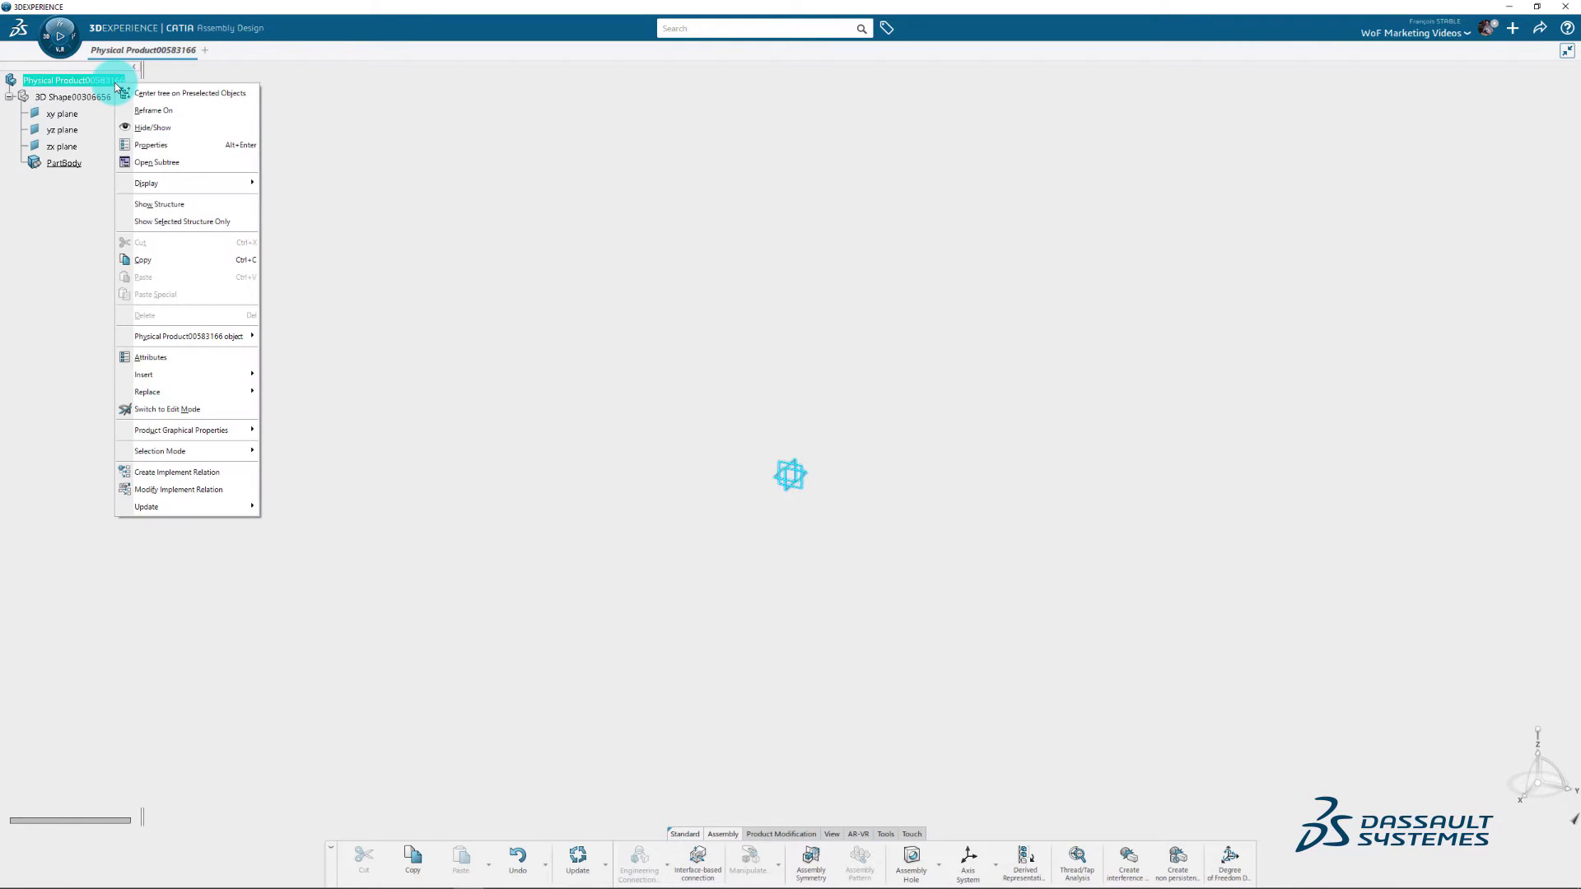
click(190, 147)
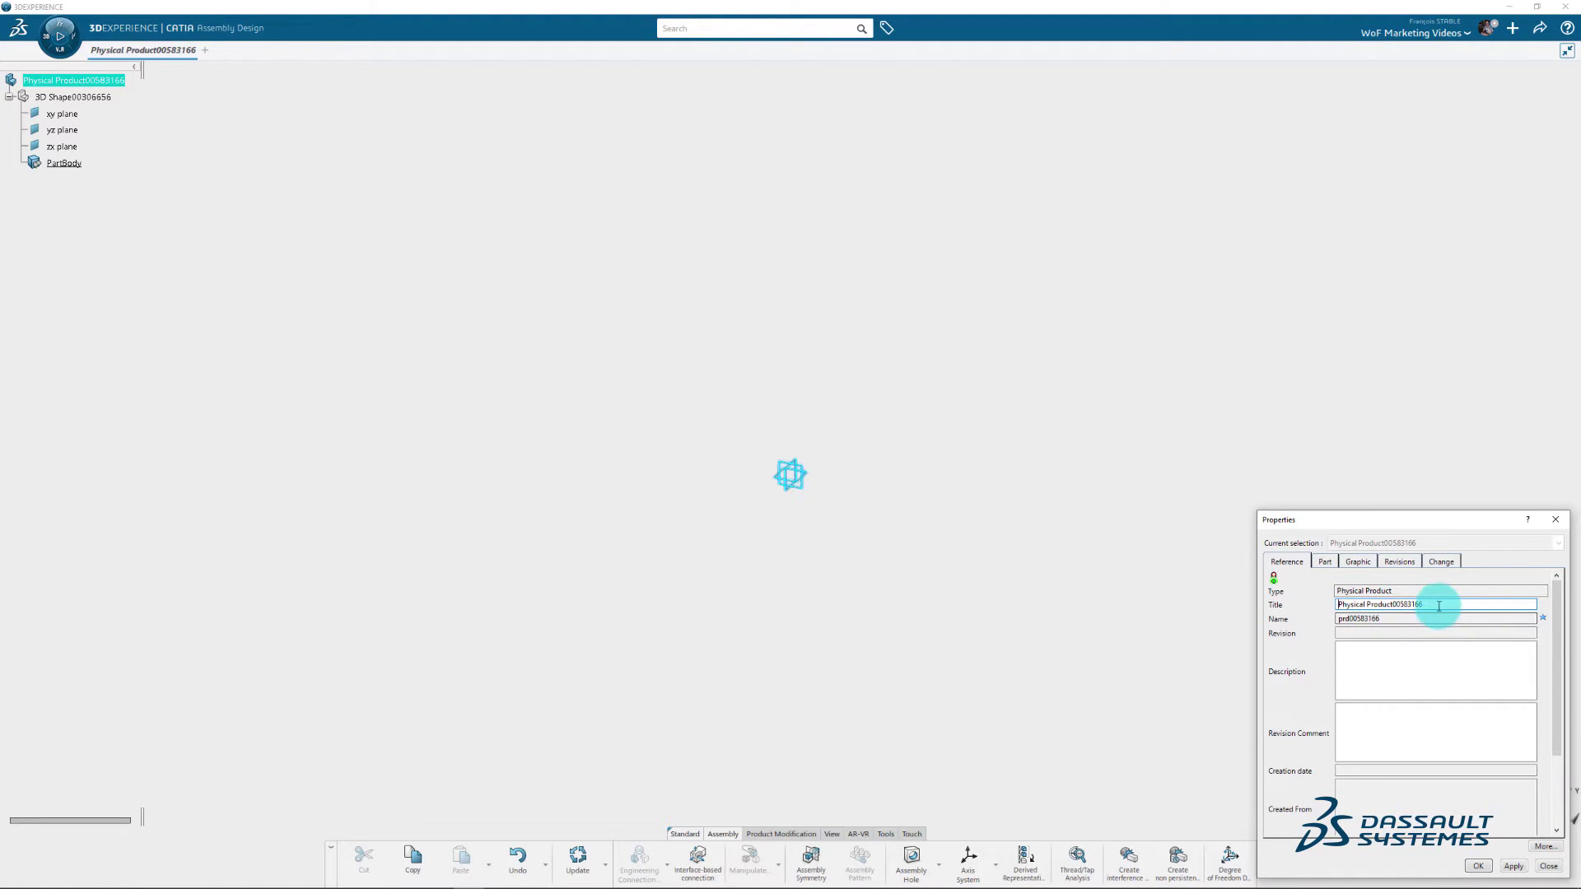
drag(1438, 606, 1343, 592)
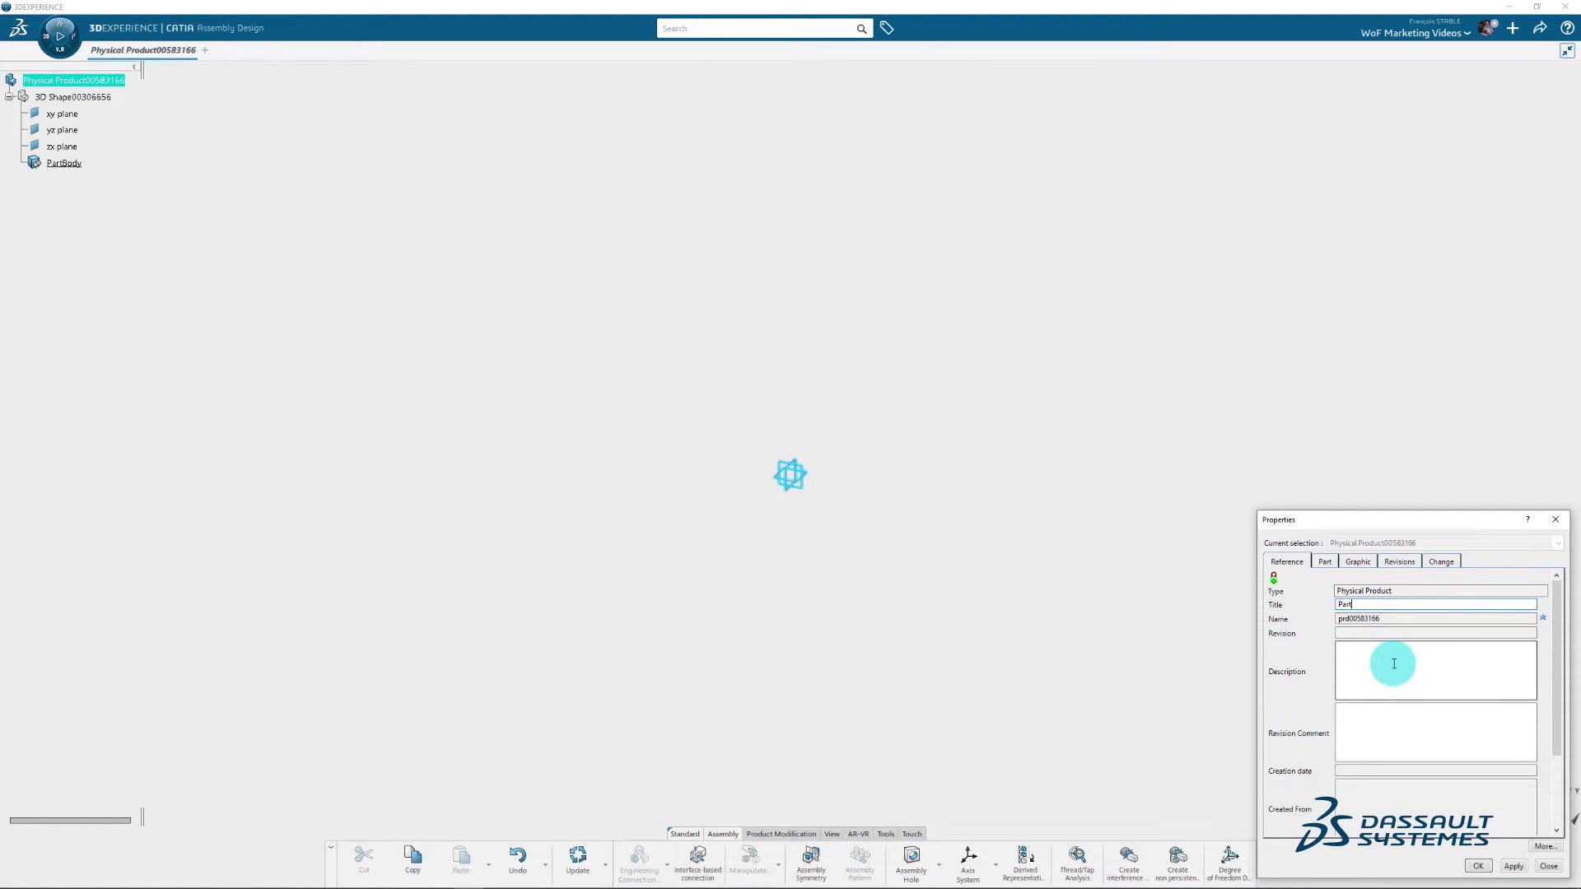
key(Return)
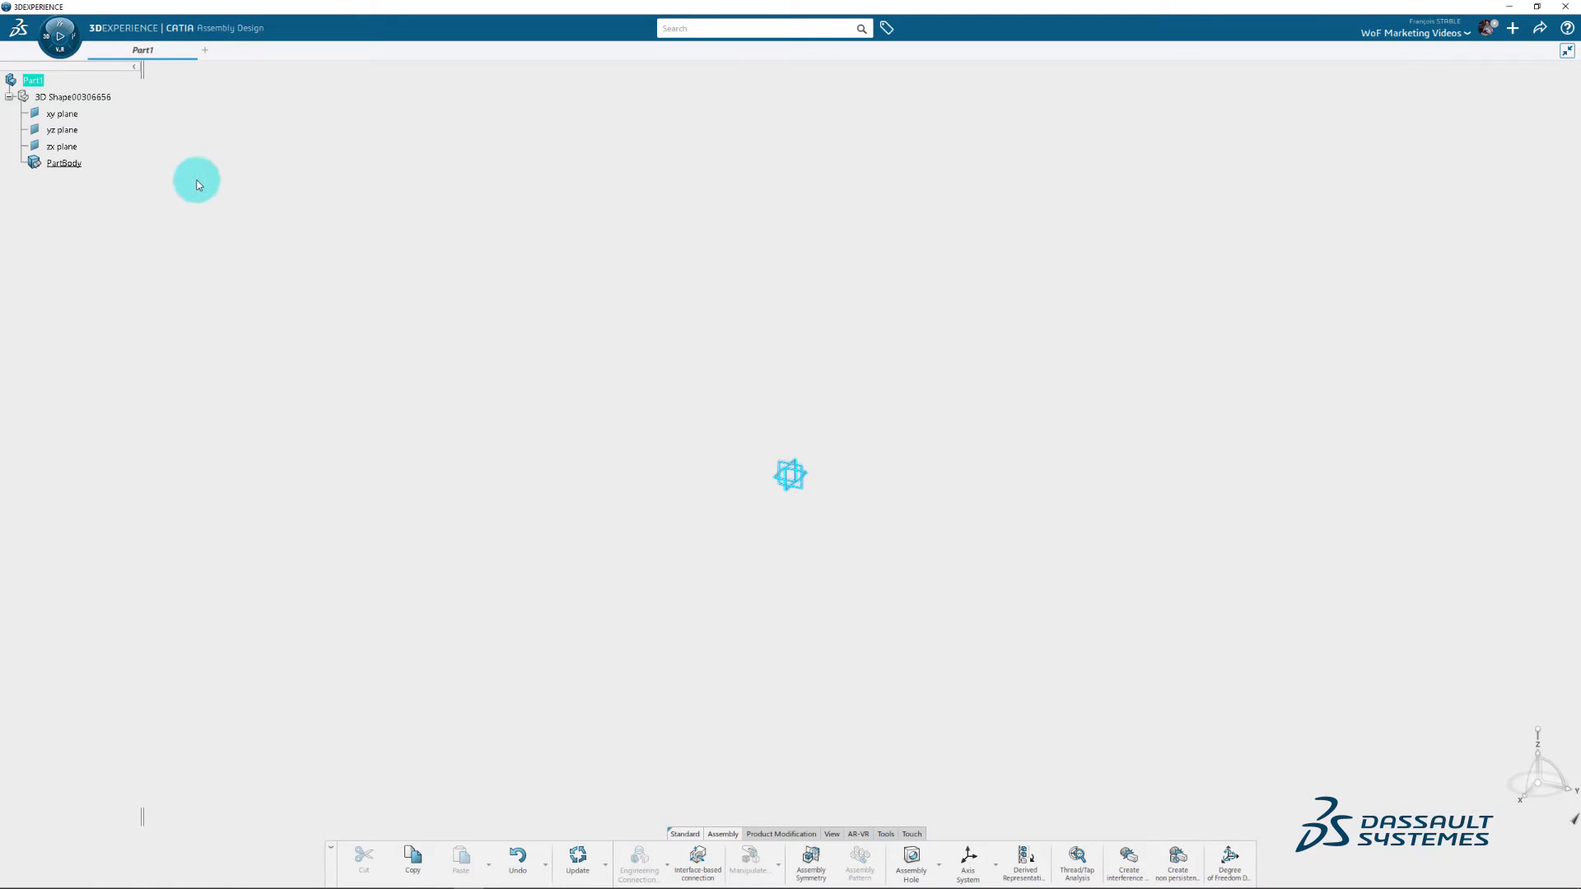
Step: Retitle the 3D Shape under Part1 as Square_Hole in its Properties
click(112, 100)
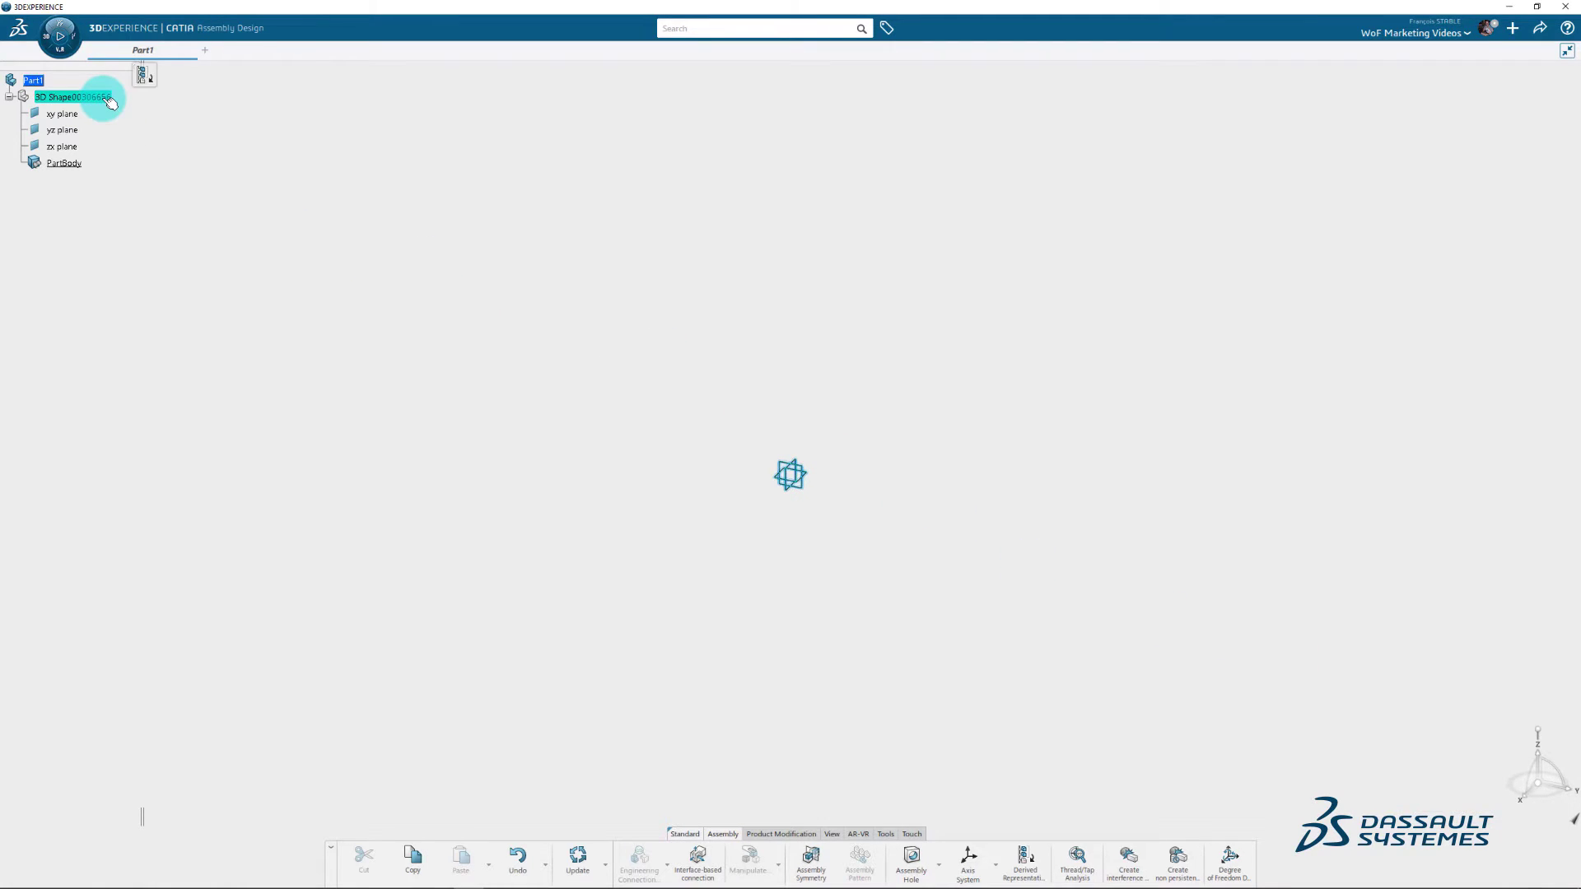
right_click(105, 99)
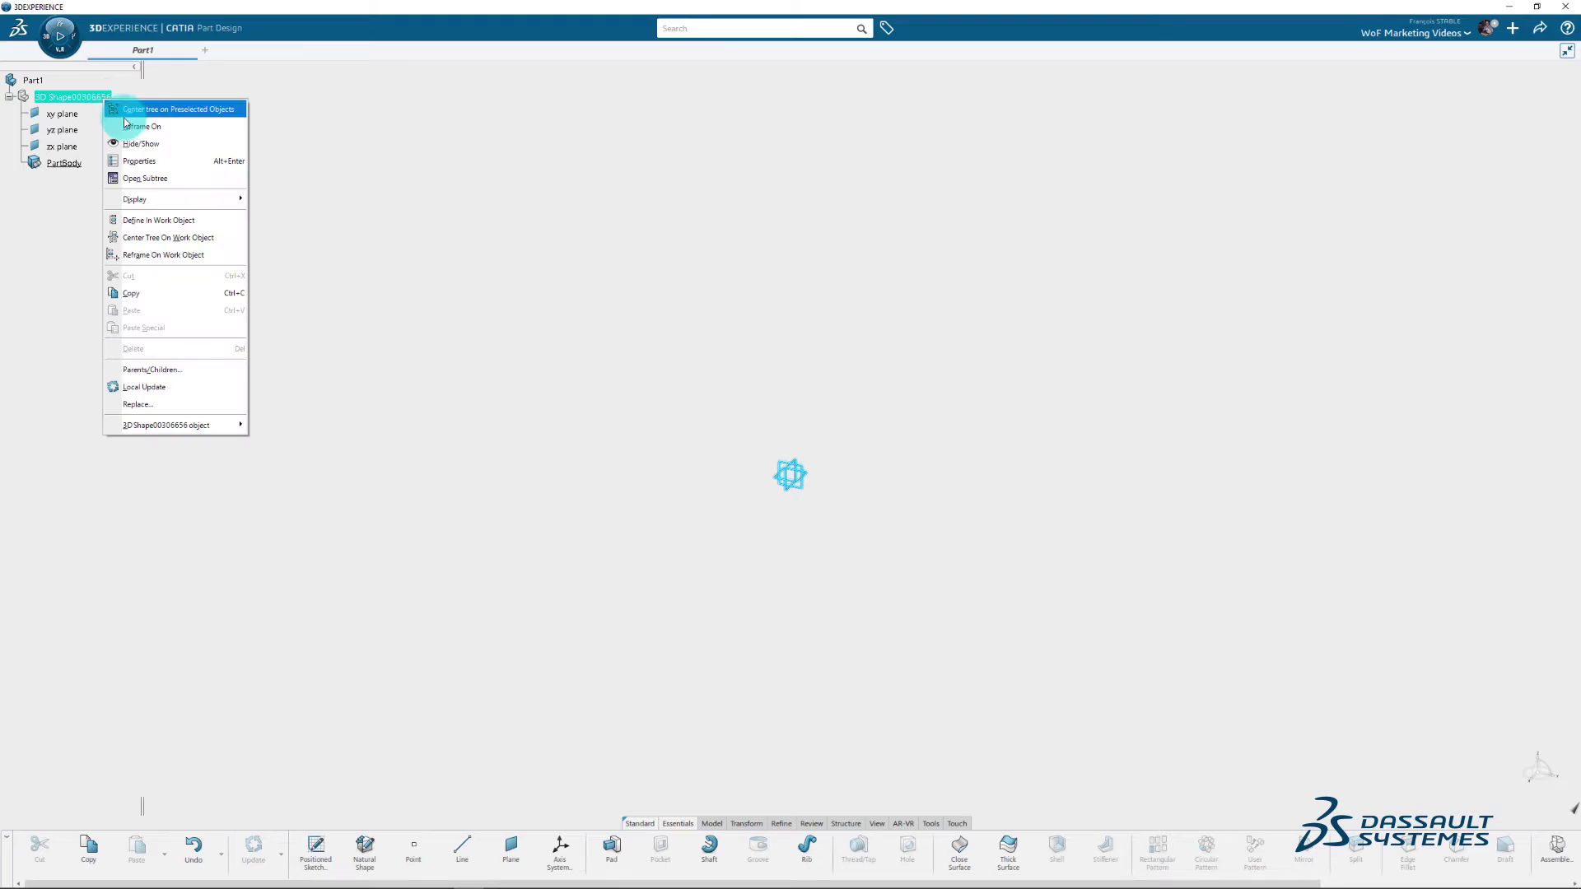
click(177, 161)
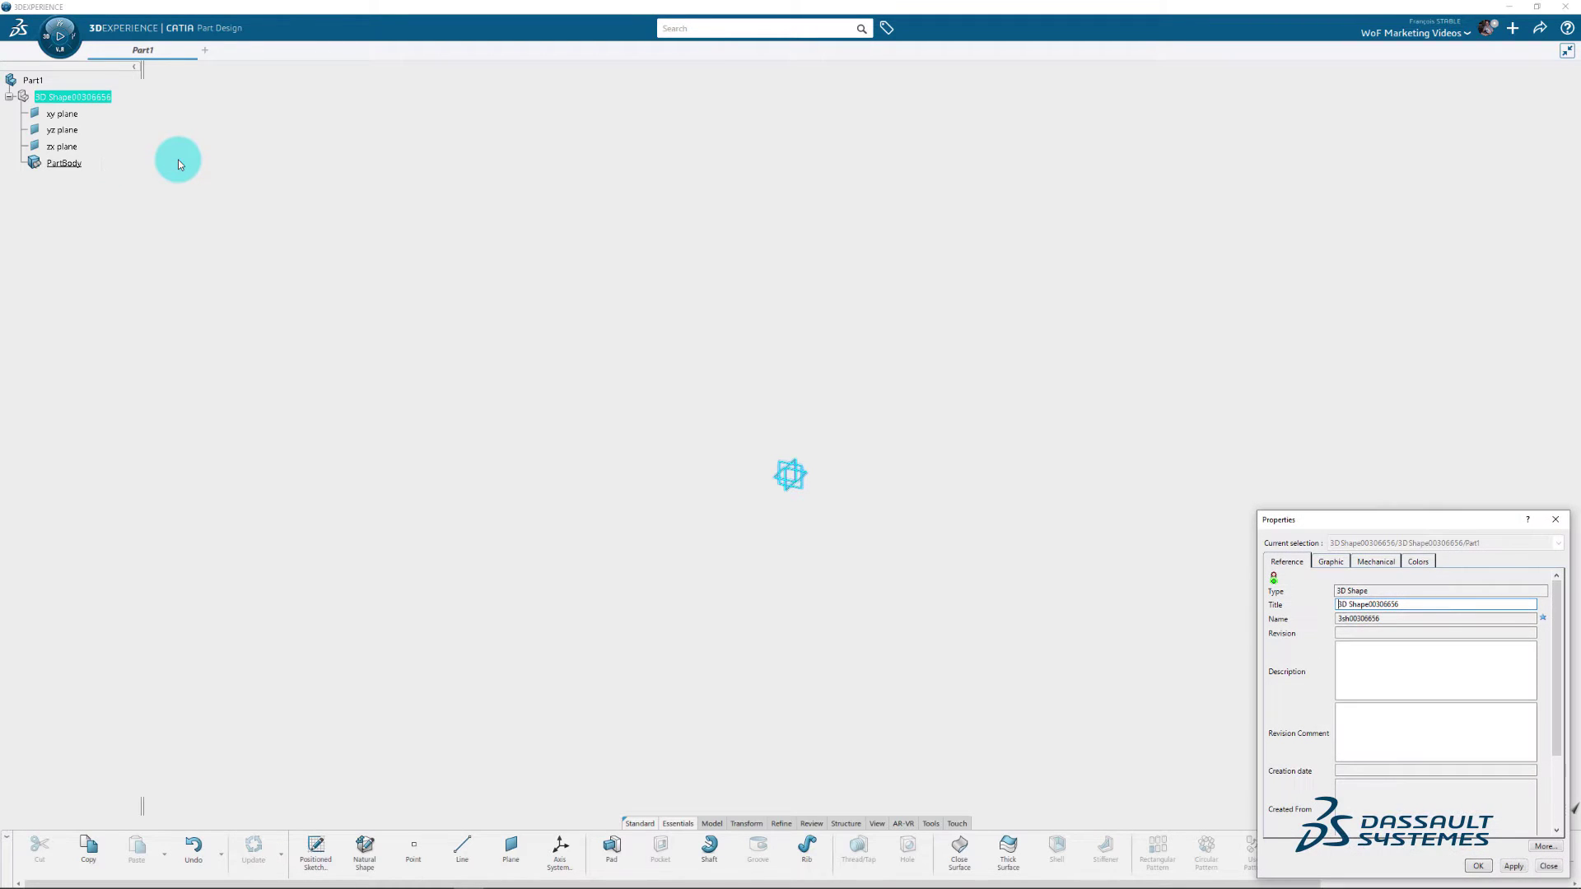
double_click(1424, 605)
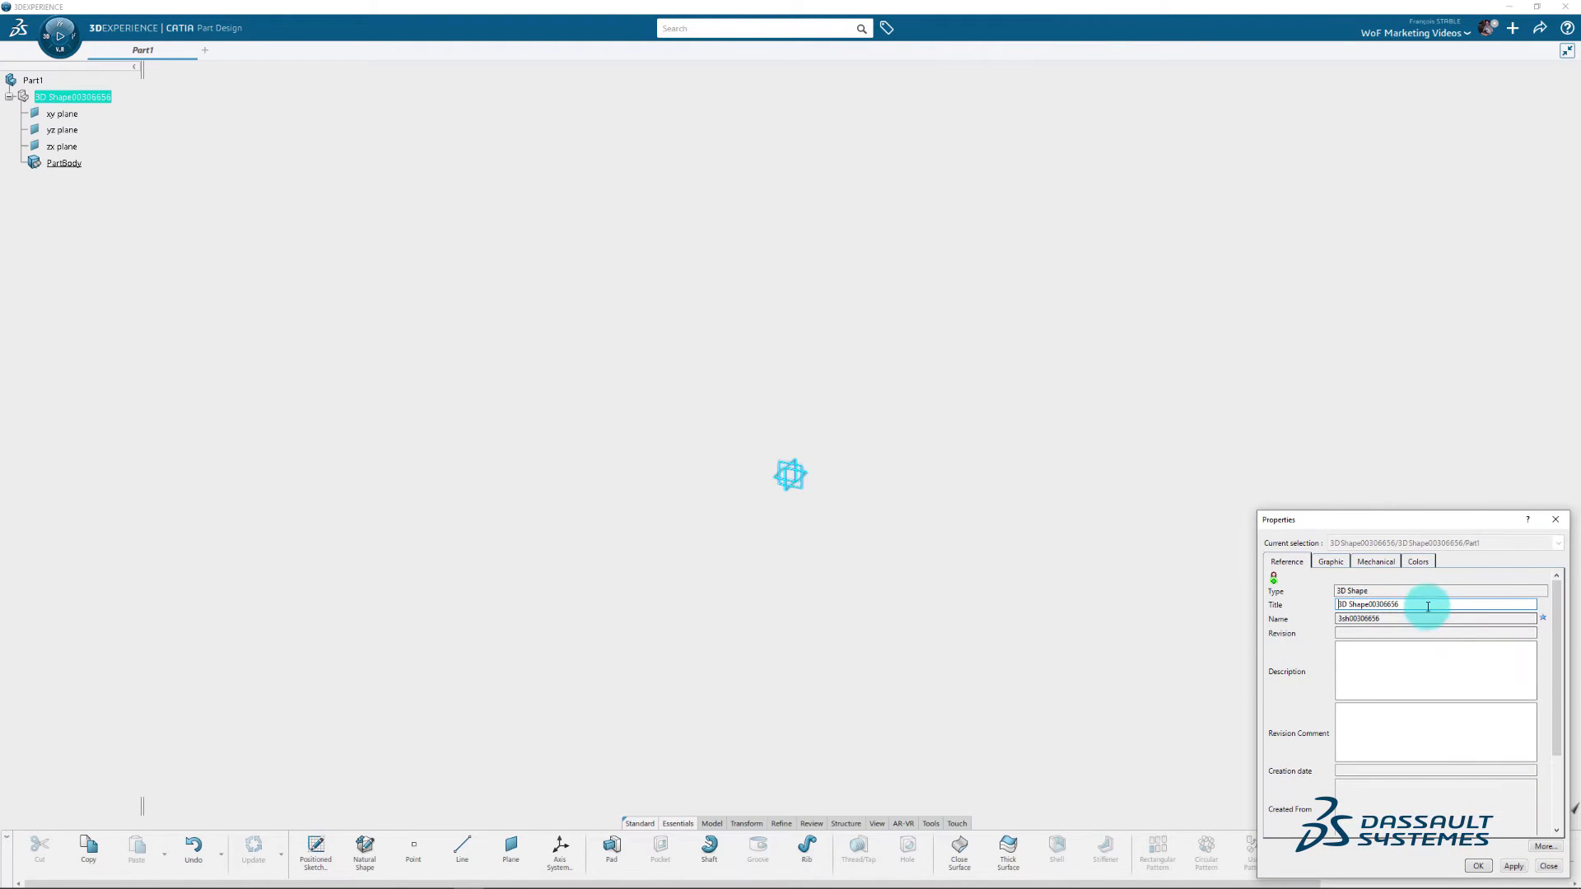
key(Delete)
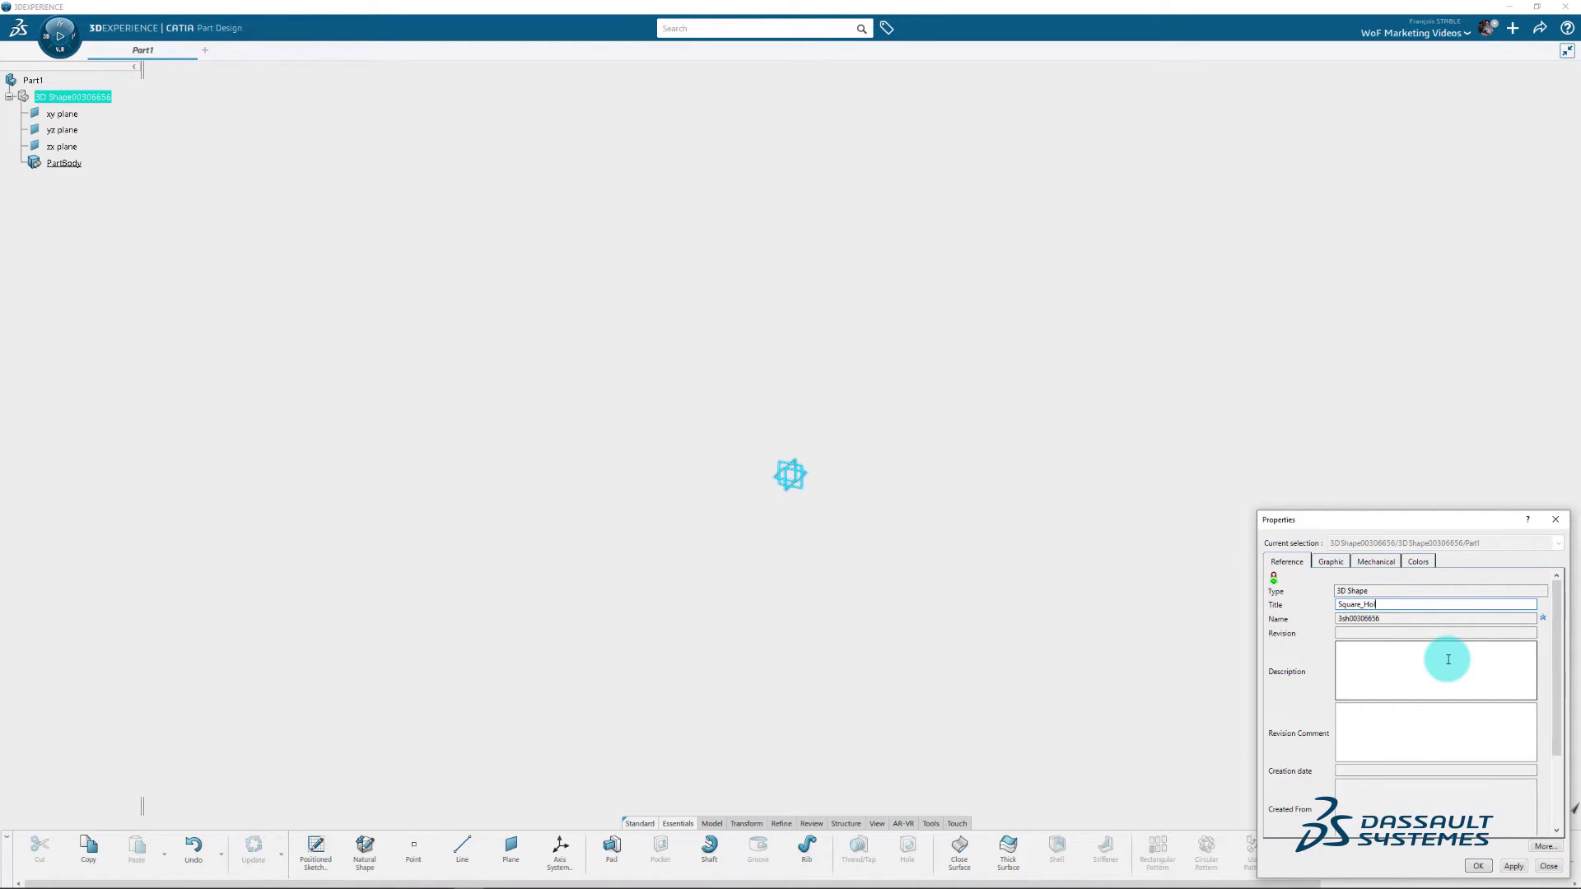
key(Return)
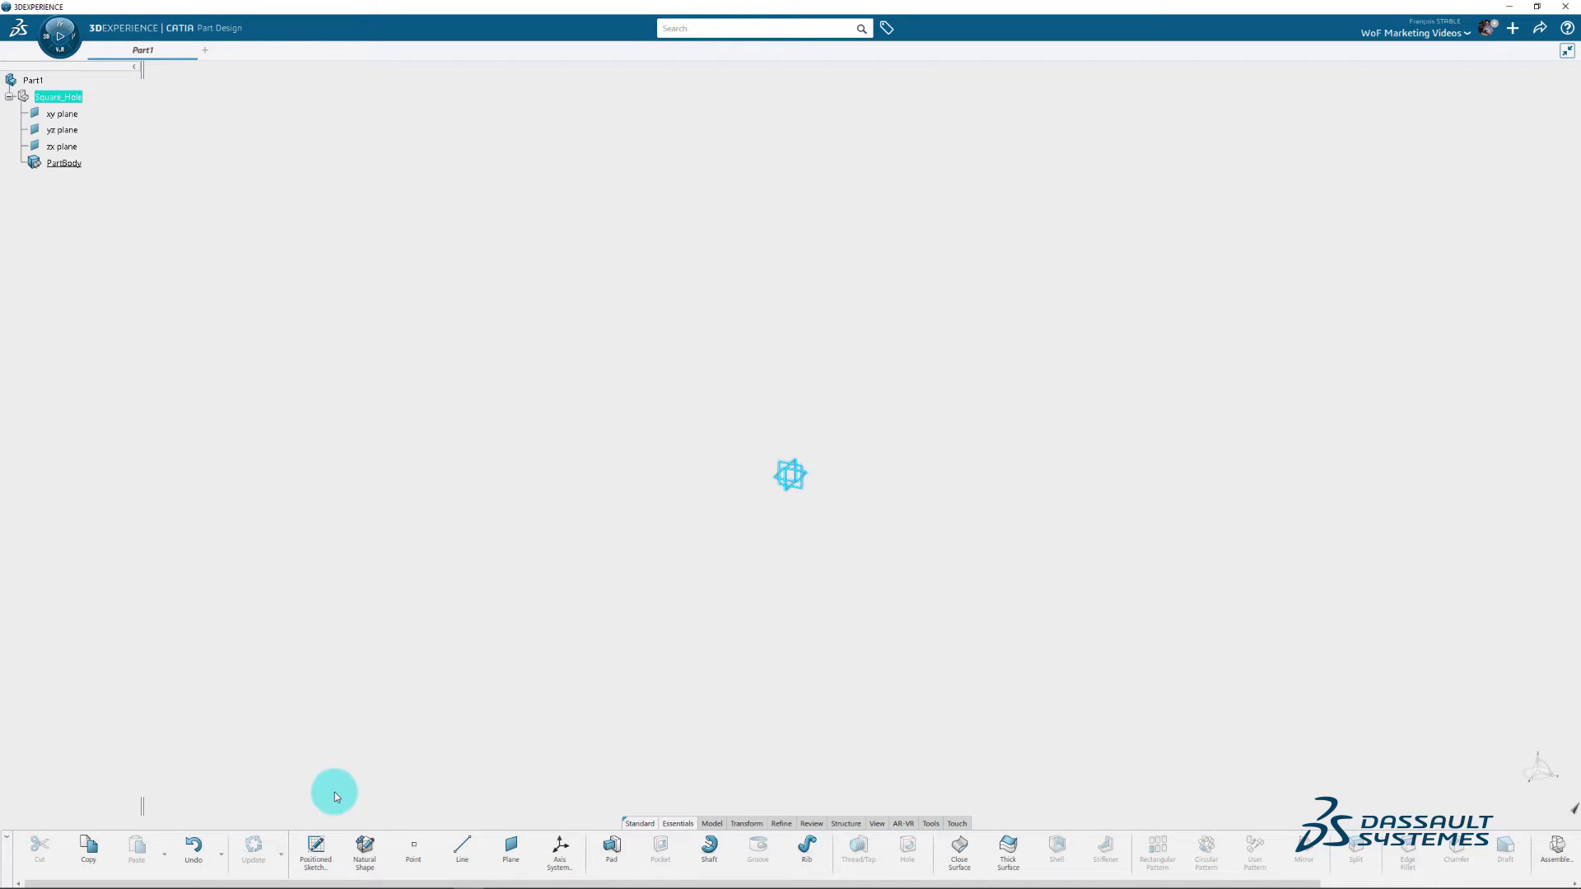
Step: Create a positioned sketch on the xy plane
click(318, 848)
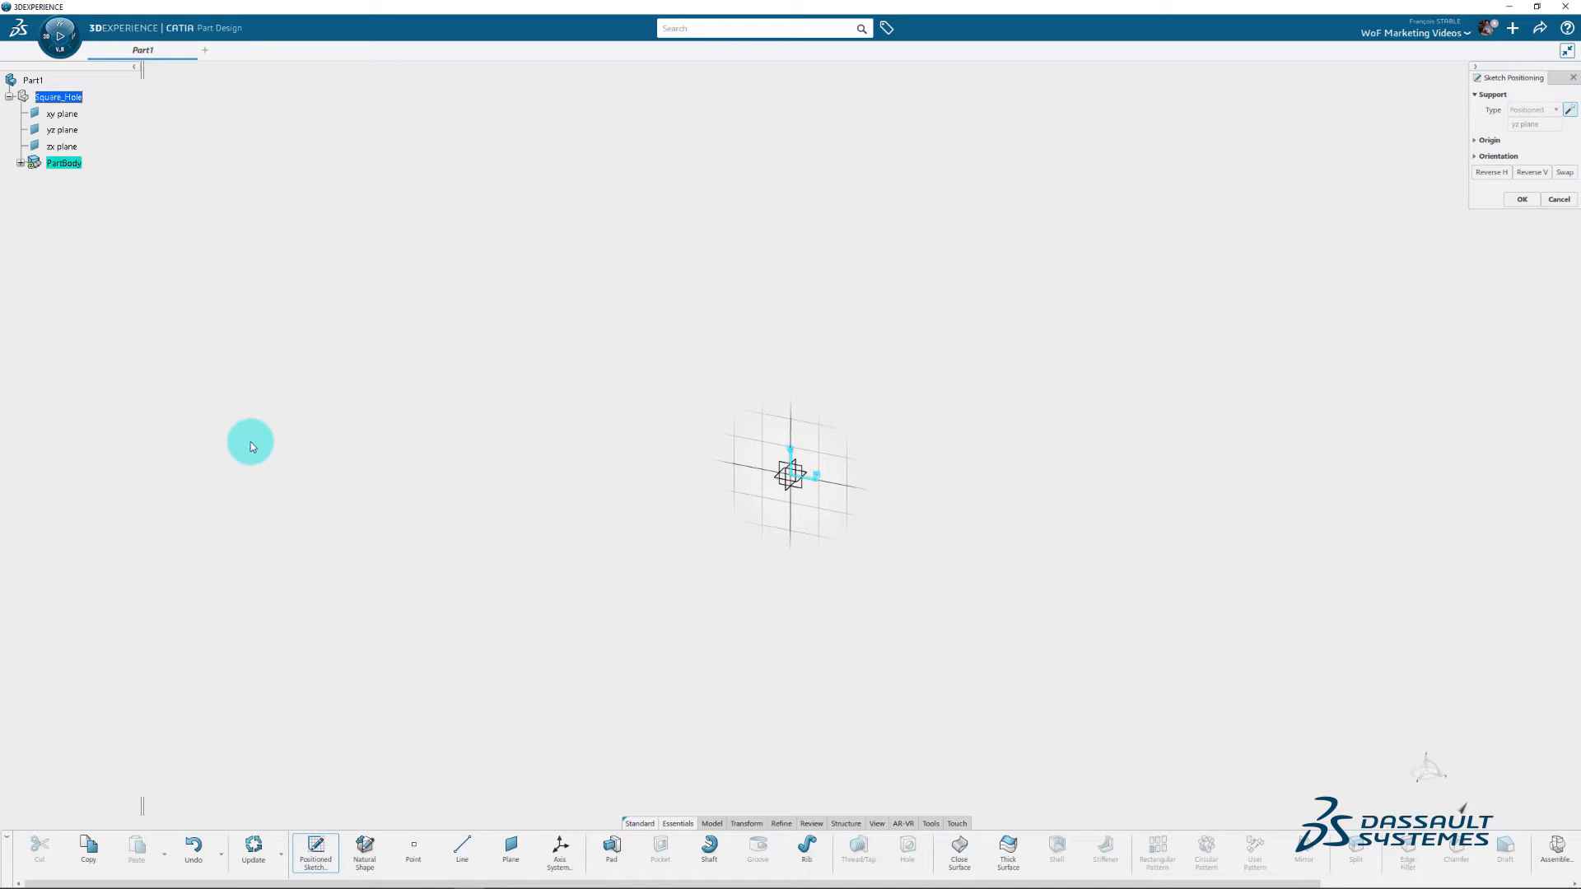
click(69, 115)
key(Return)
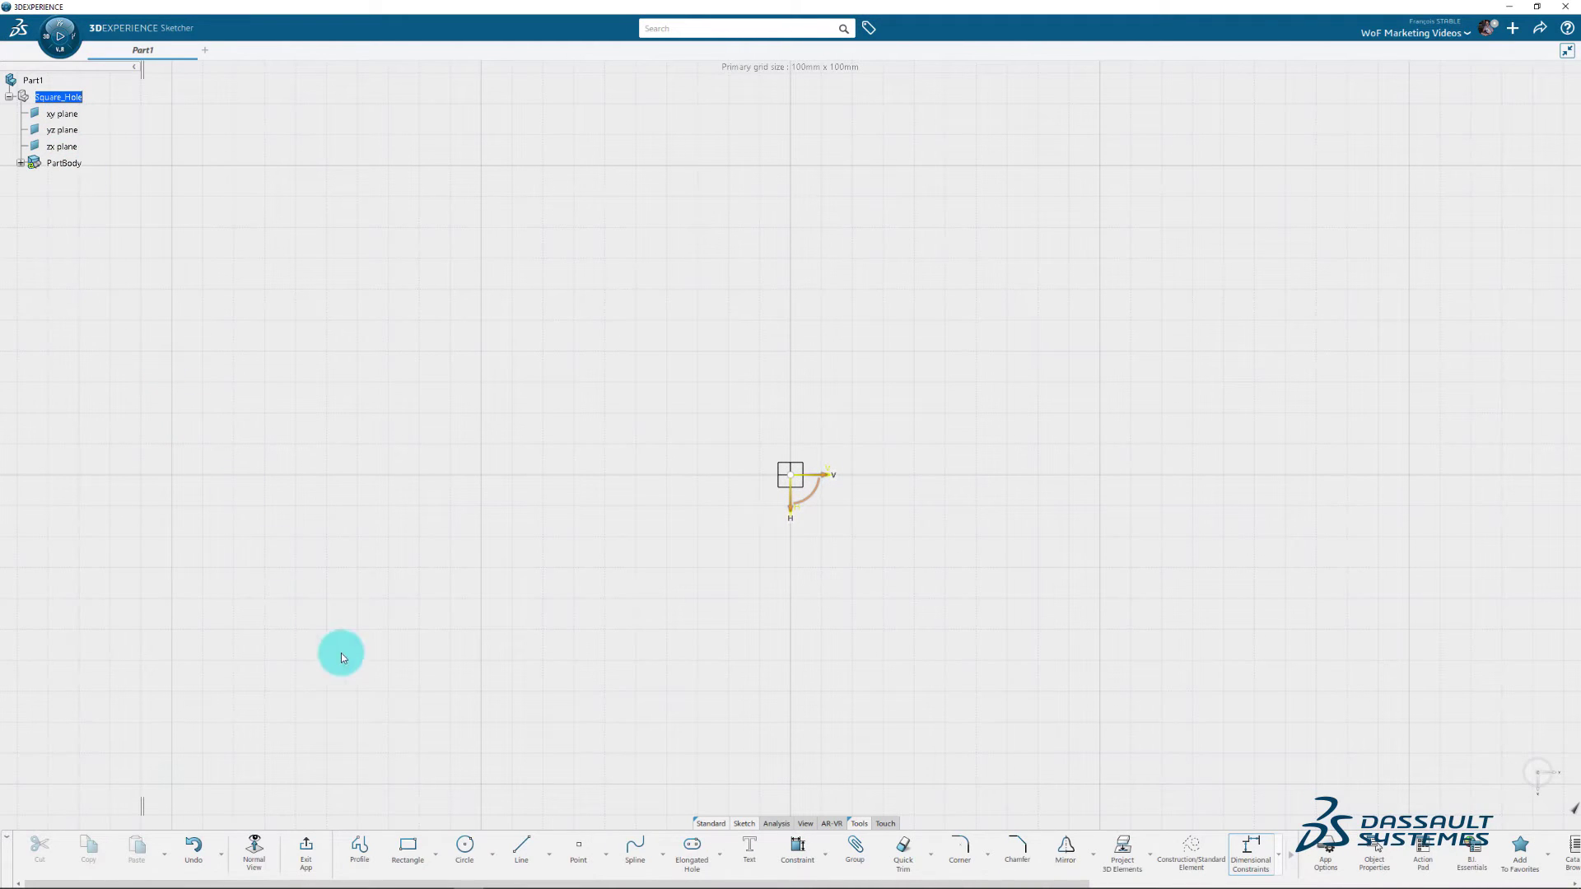
Step: Draw a 100 mm by 100 mm square rectangle from the origin
click(408, 852)
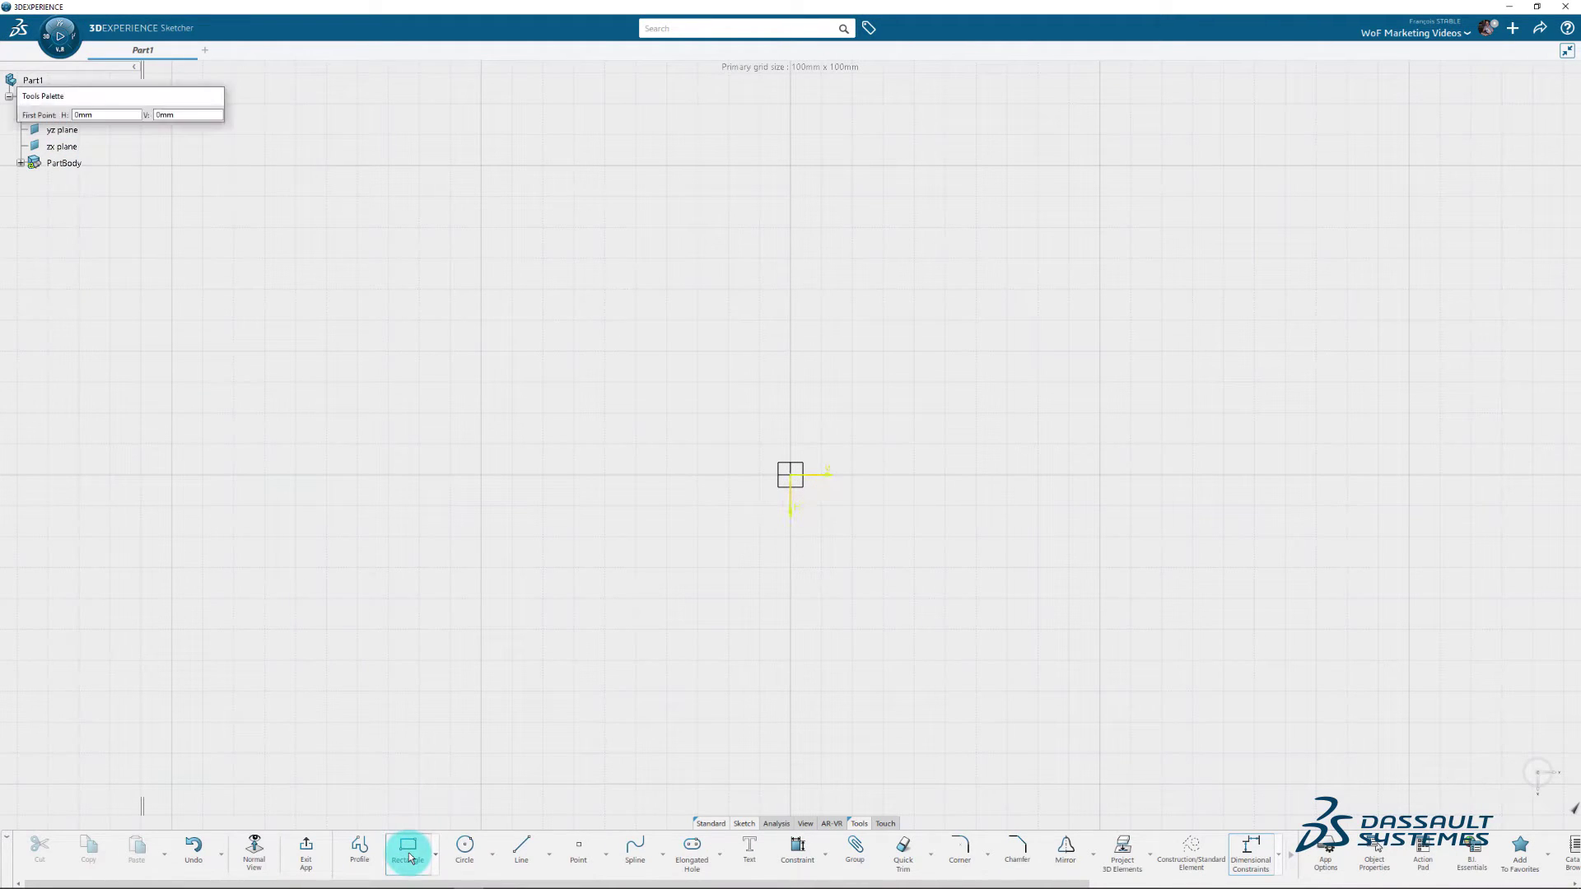
click(791, 475)
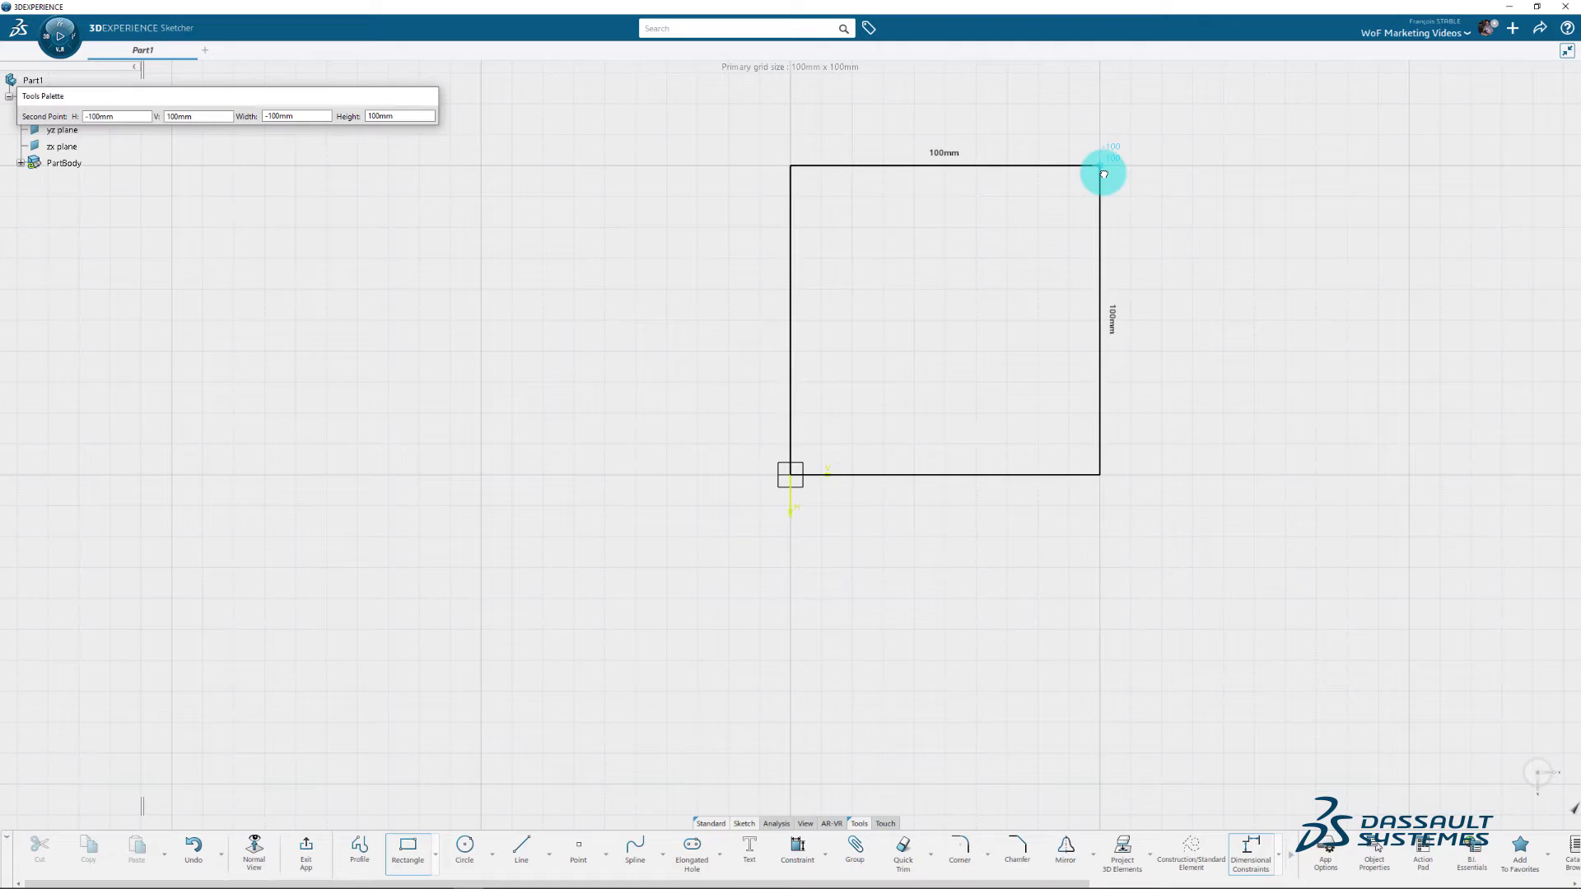
click(1100, 167)
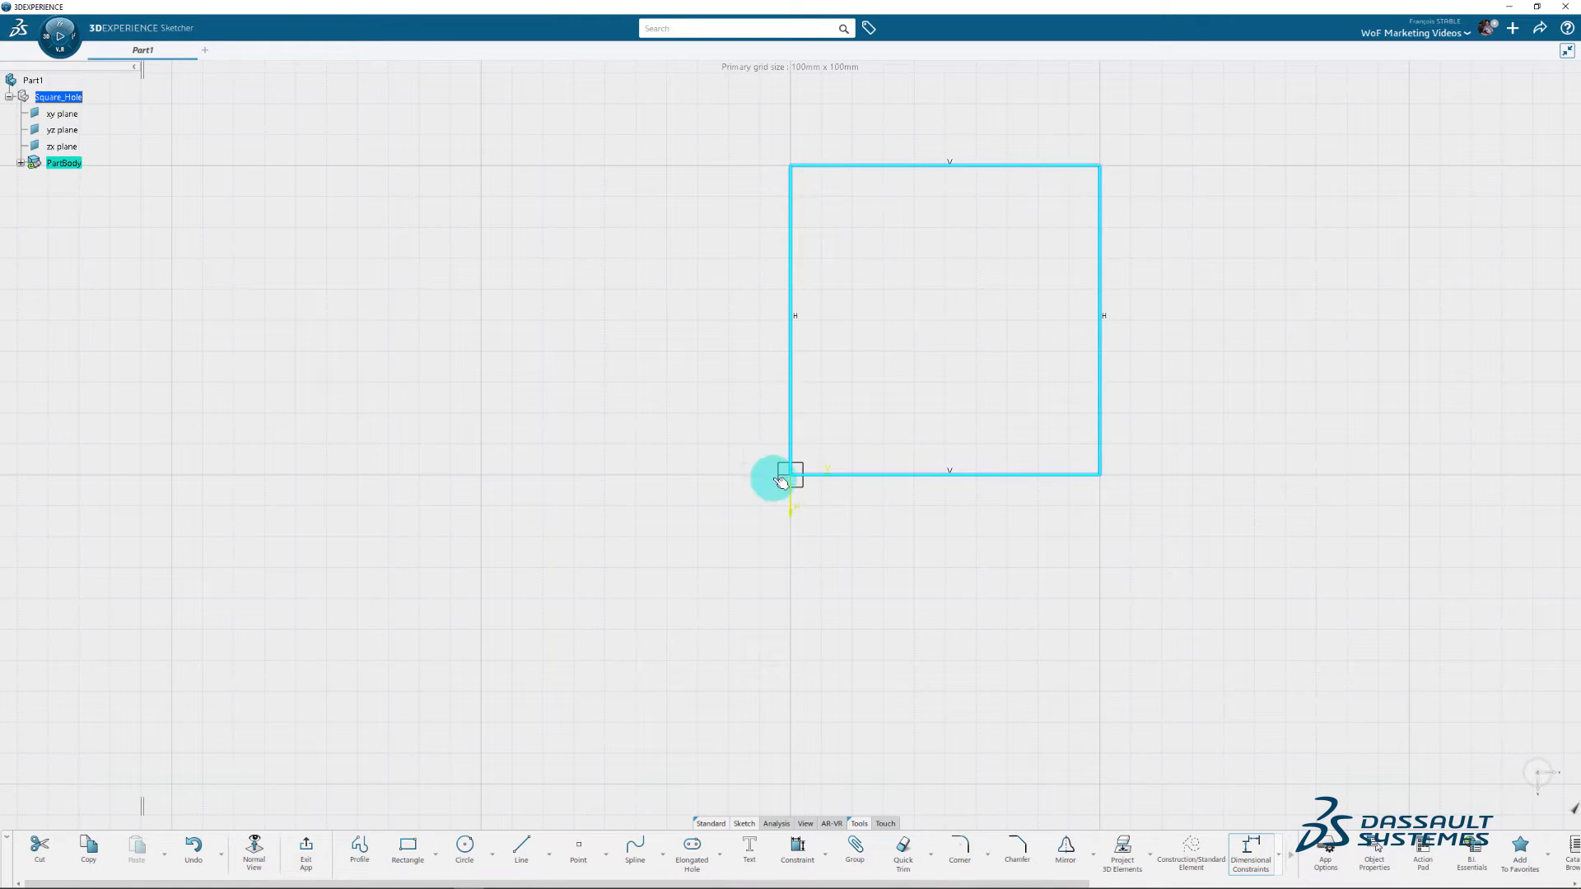
Step: Add a 20 mm-radius circle at the centre of the square
click(465, 848)
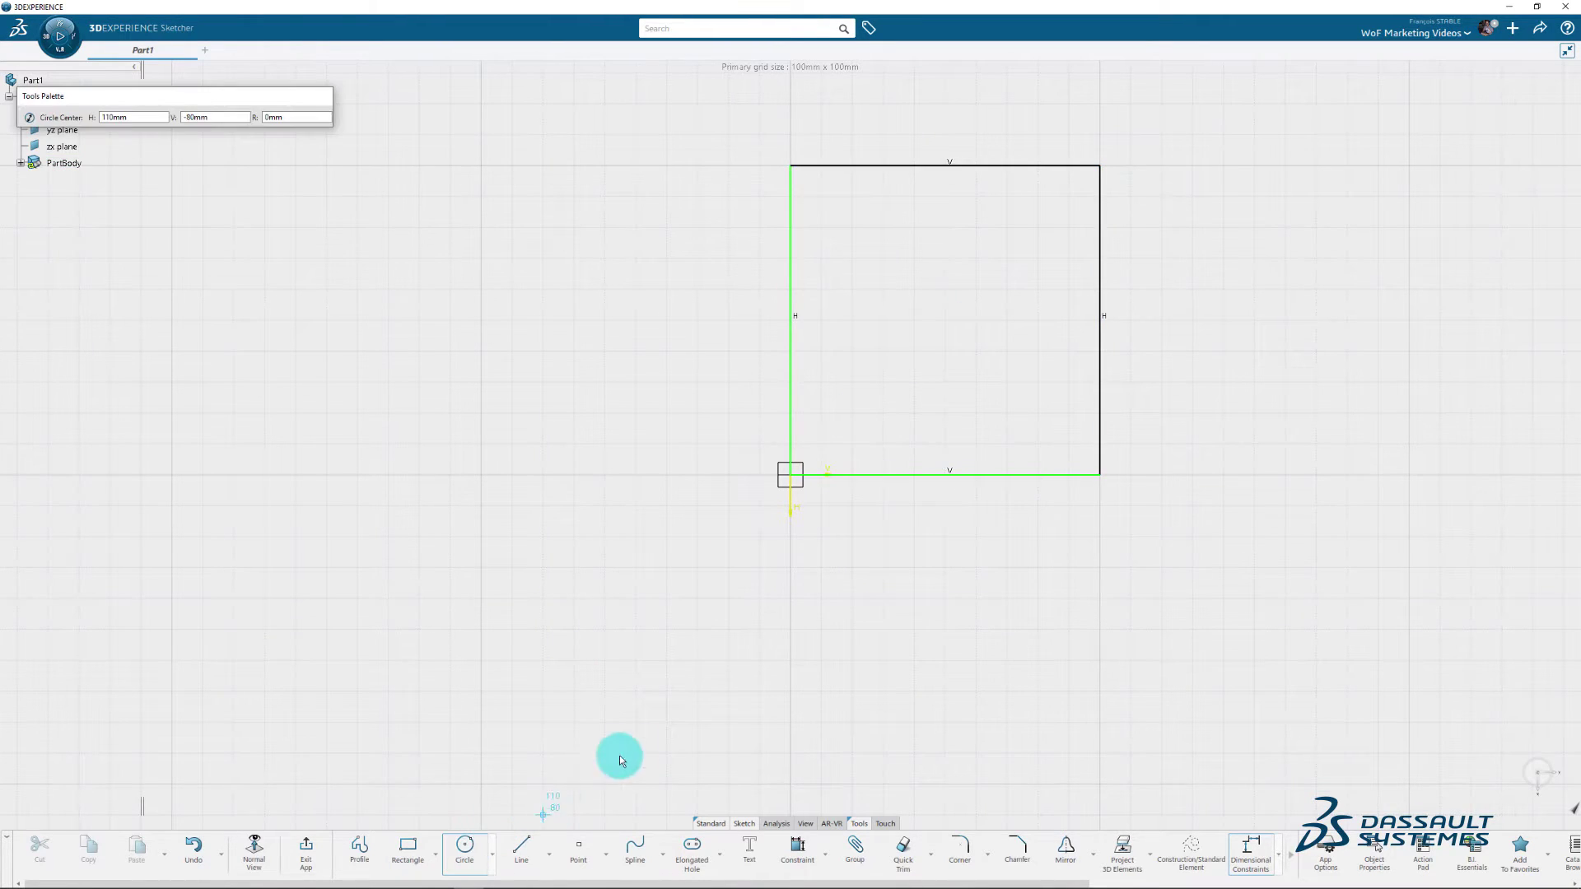
click(945, 320)
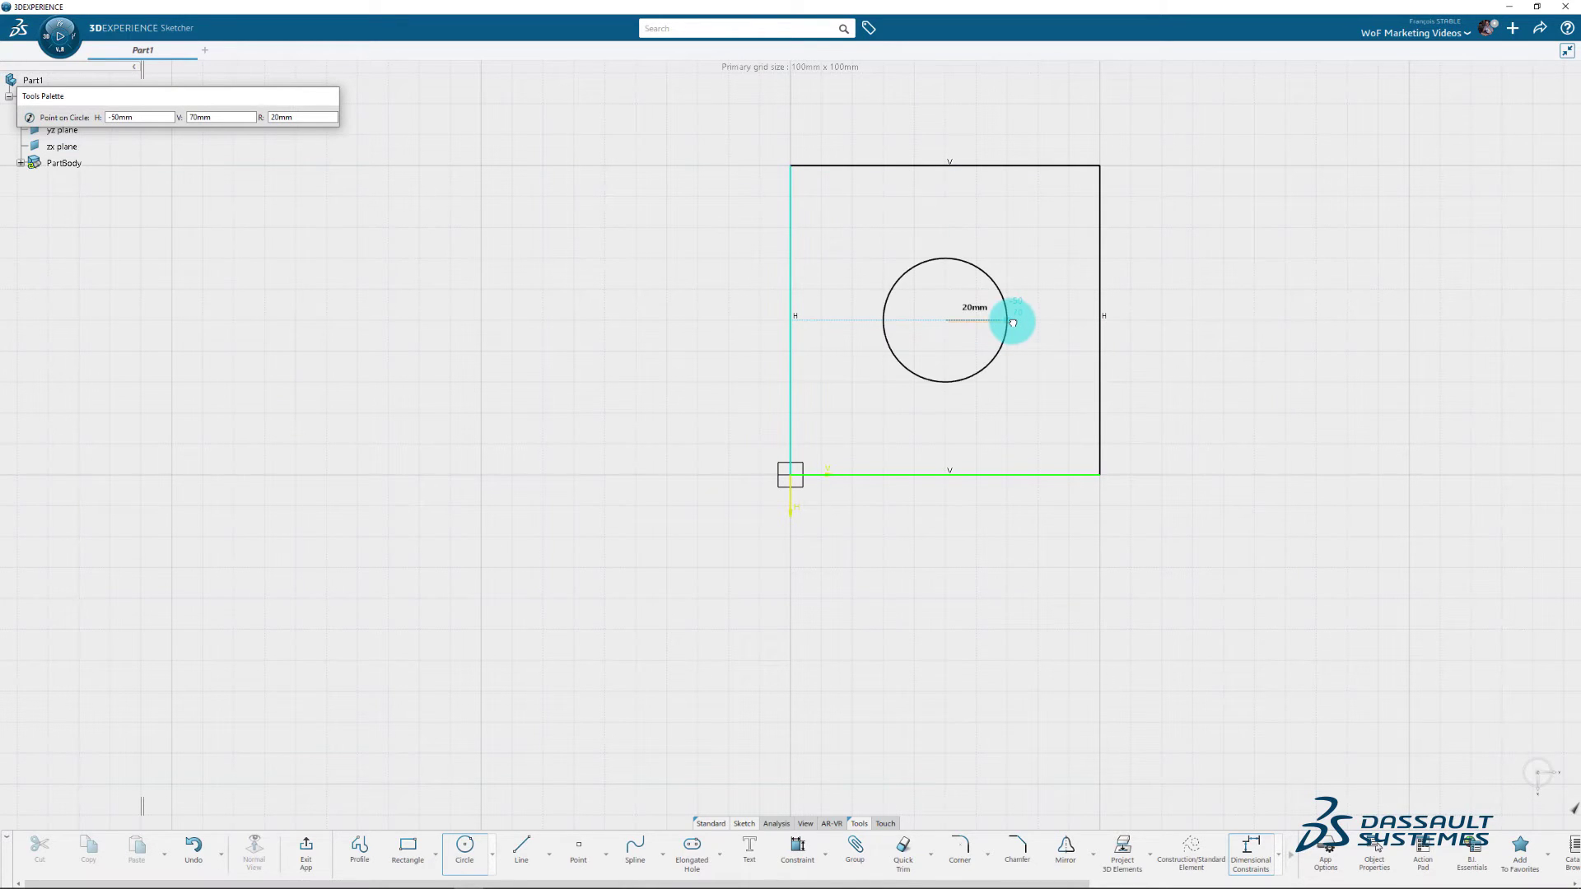
click(1012, 324)
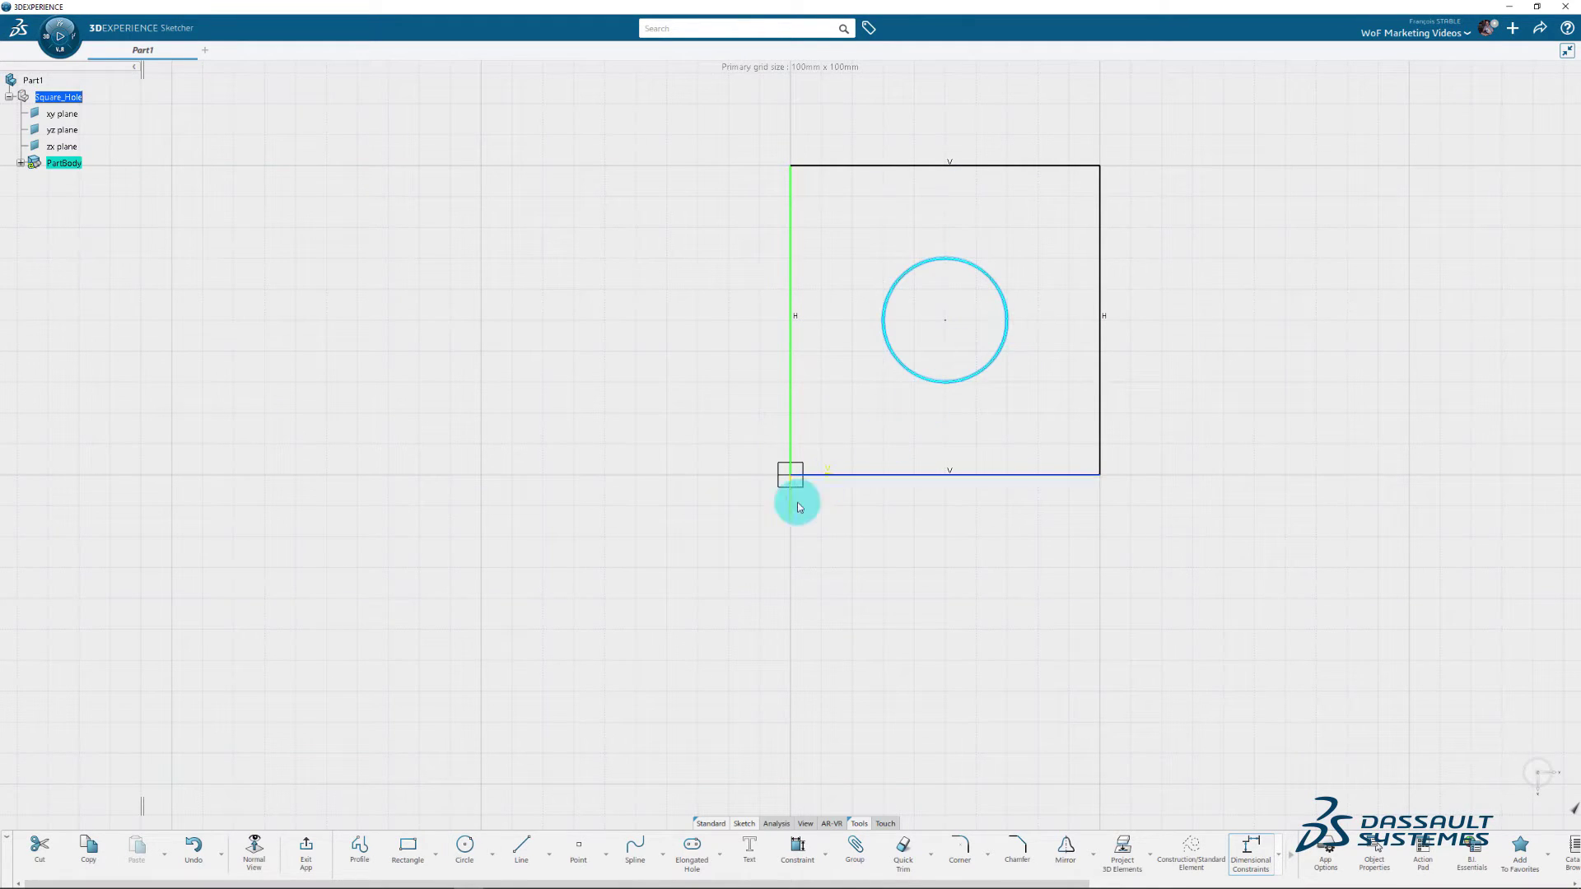
Step: Exit the Sketcher and pad the sketch 20 mm into a holed square block
click(313, 859)
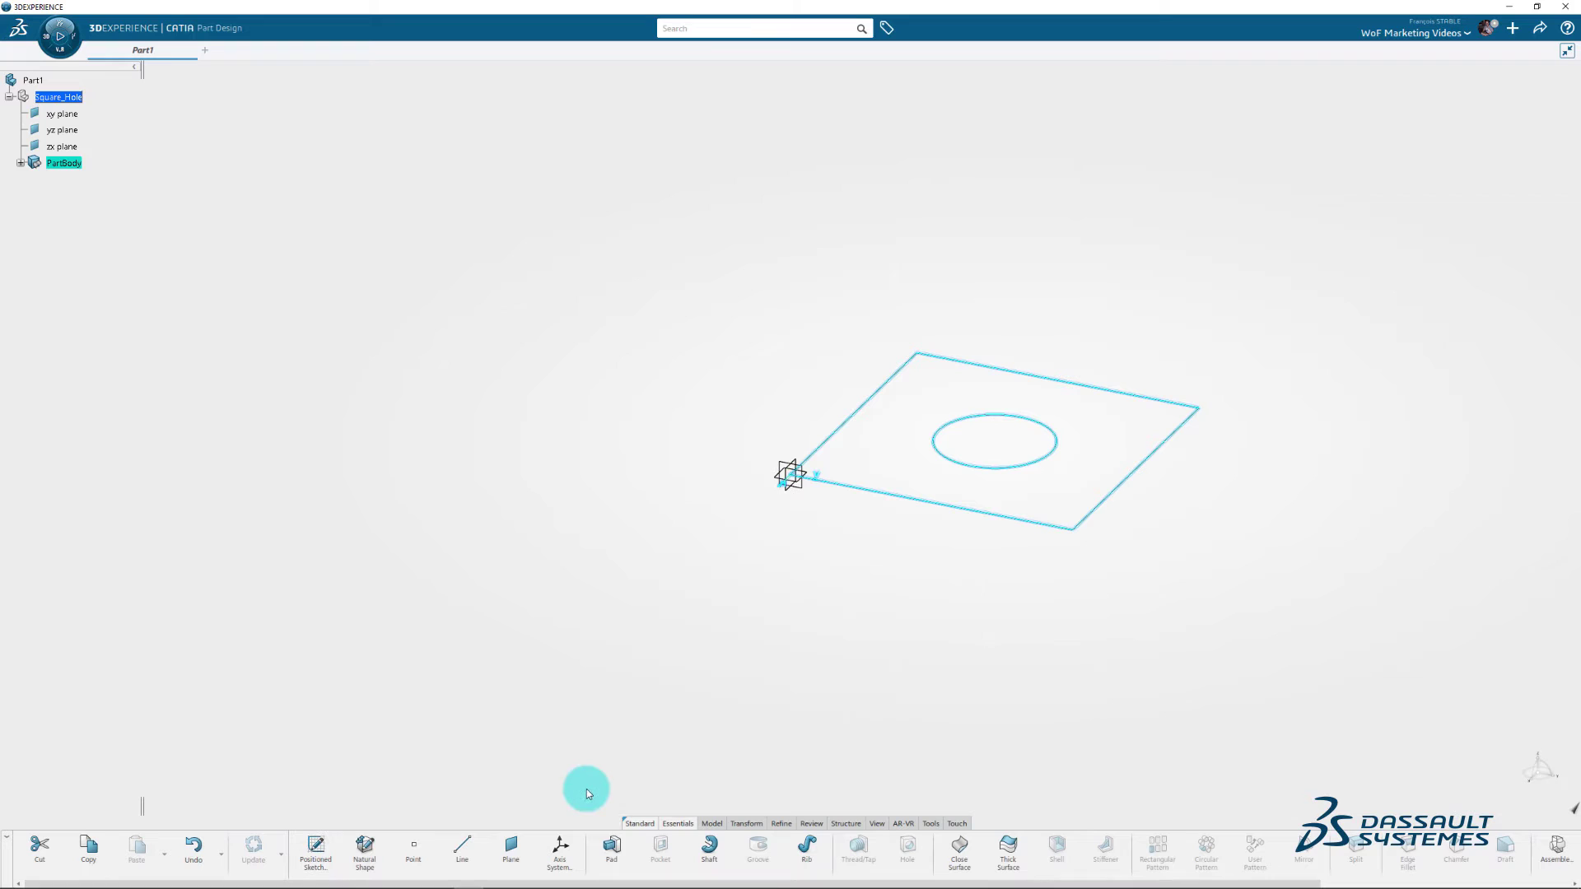
click(612, 857)
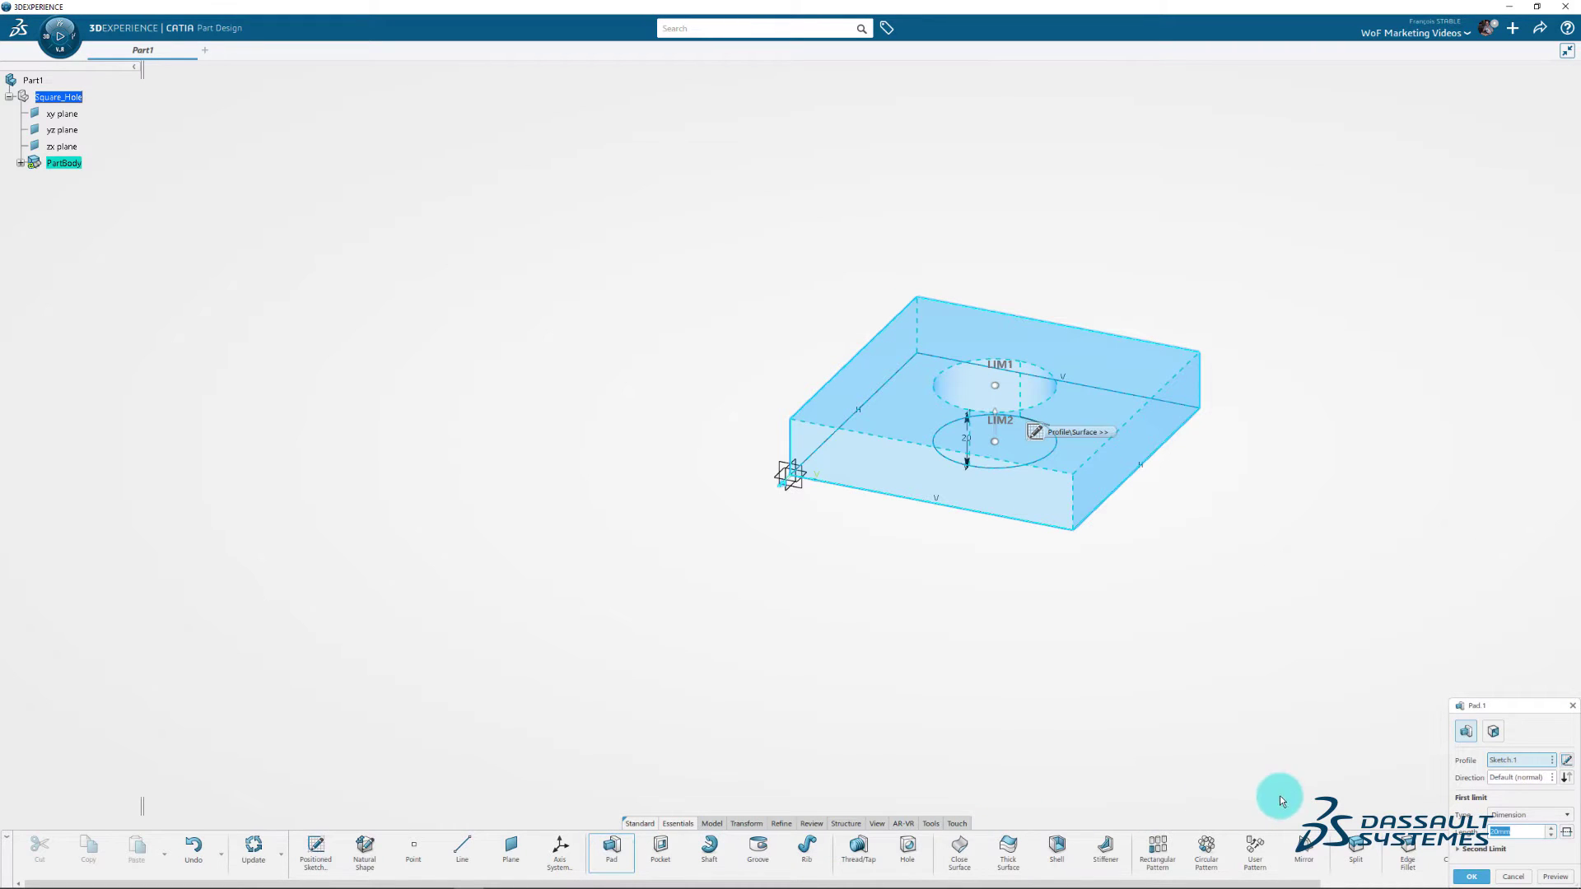
click(1462, 877)
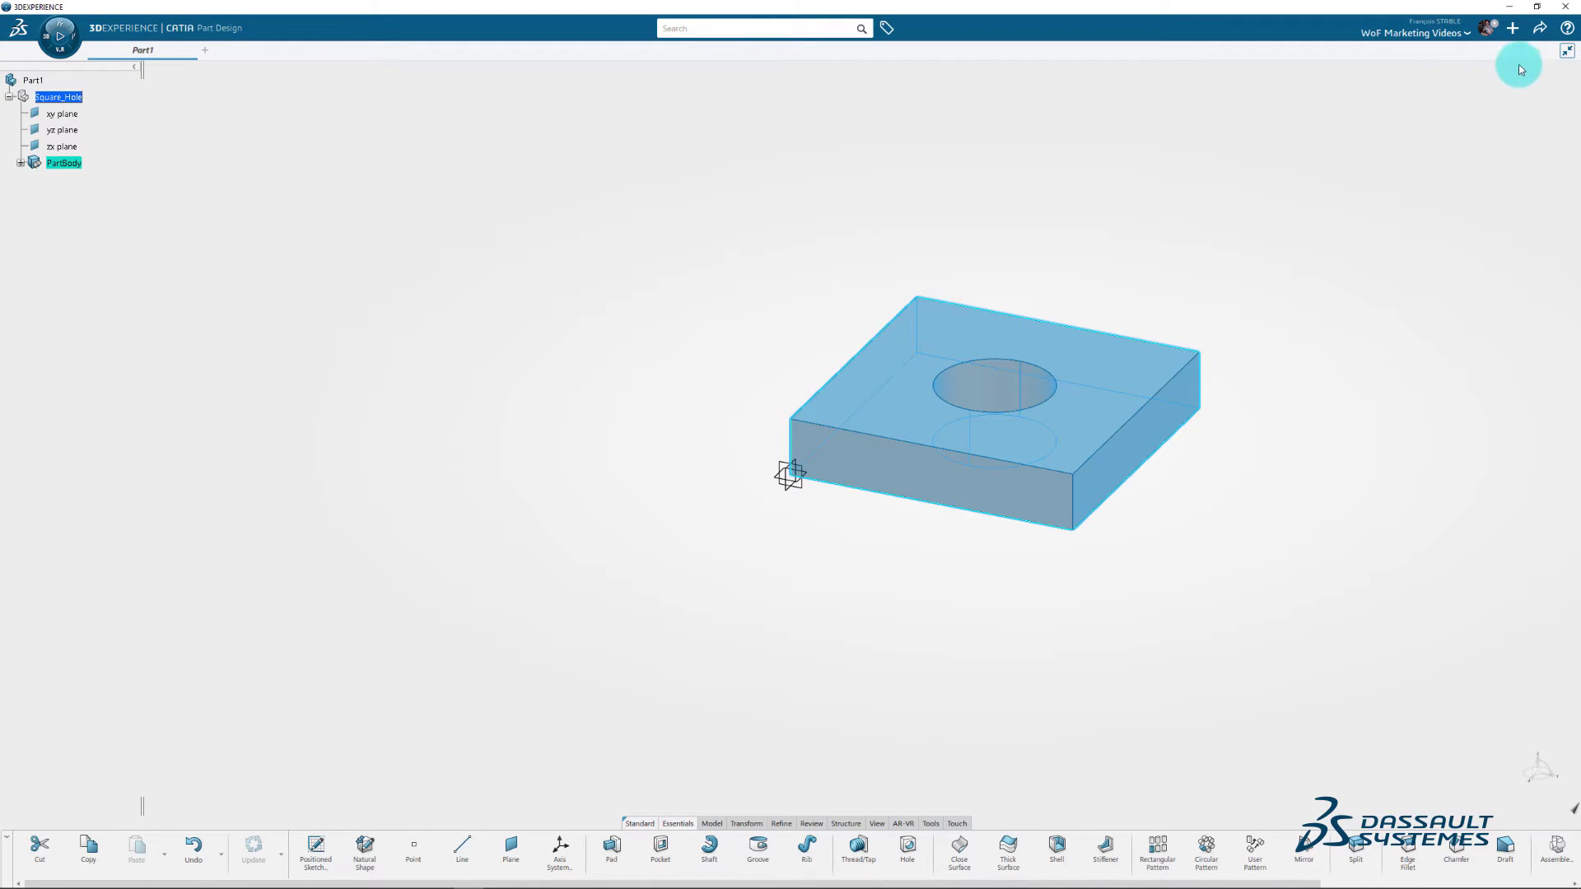
Step: Save Part1 and start creating a new physical product
click(1542, 36)
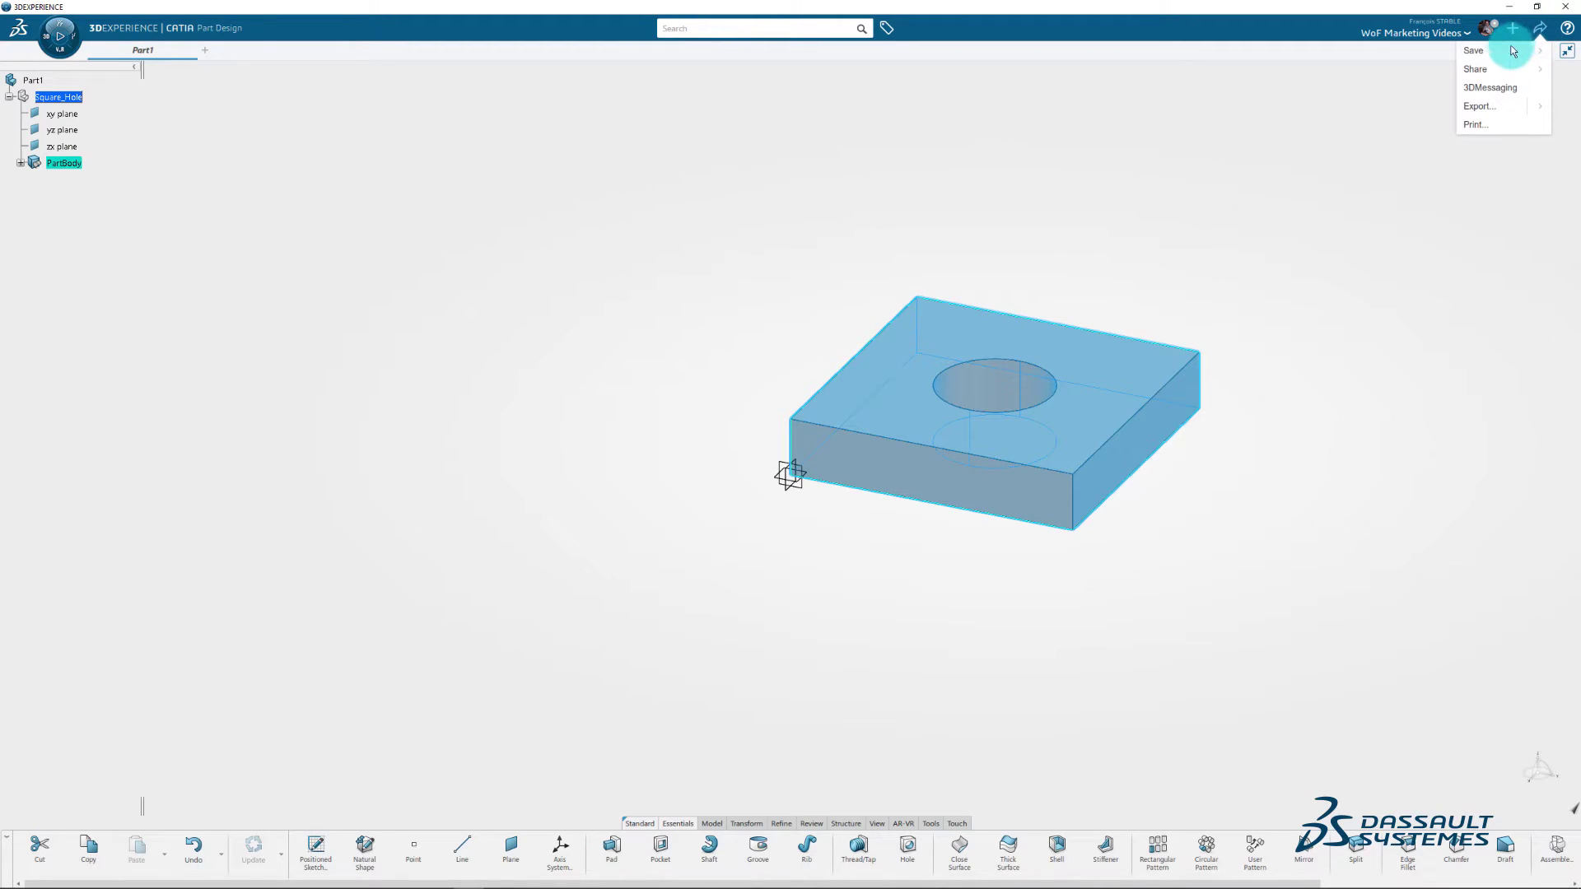
click(1511, 55)
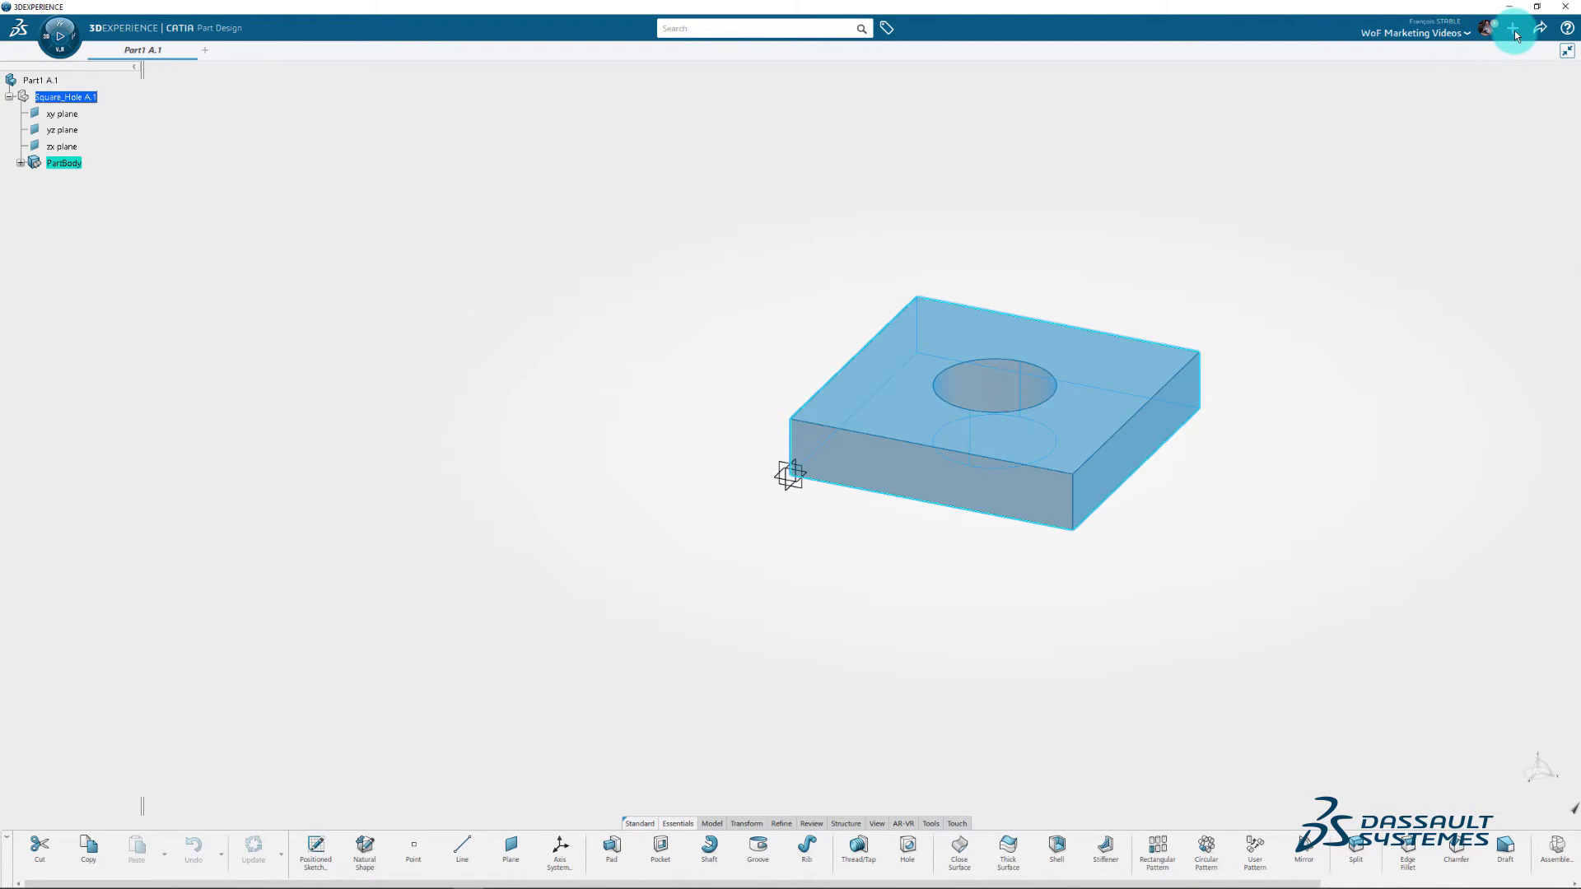
click(1513, 32)
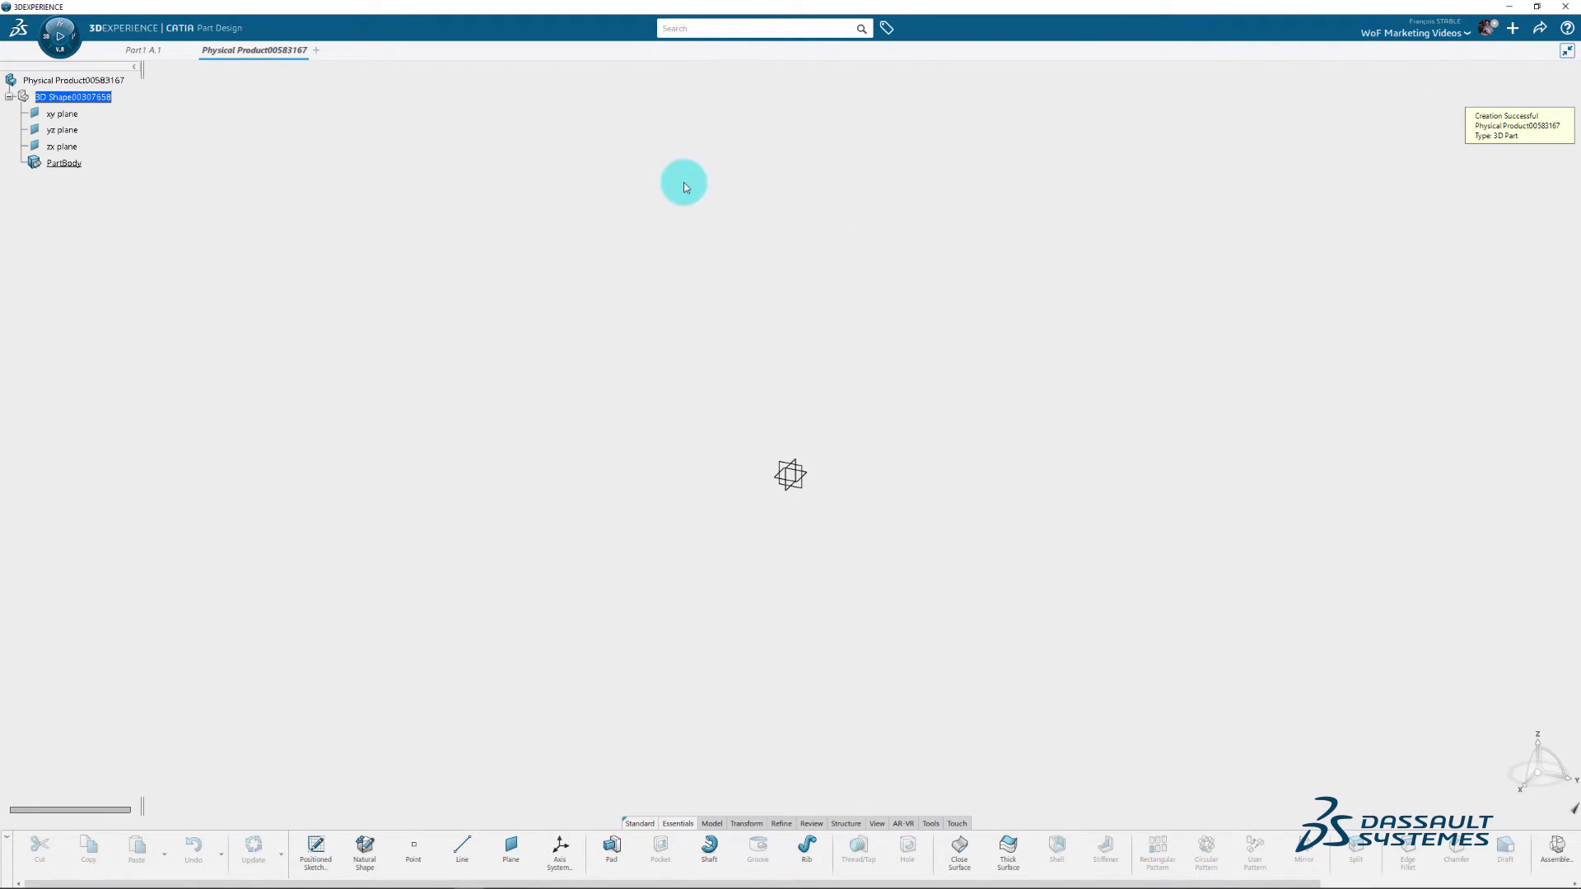
Step: Change the new root product's Title to Part2 in its Properties
double_click(93, 81)
right_click(96, 81)
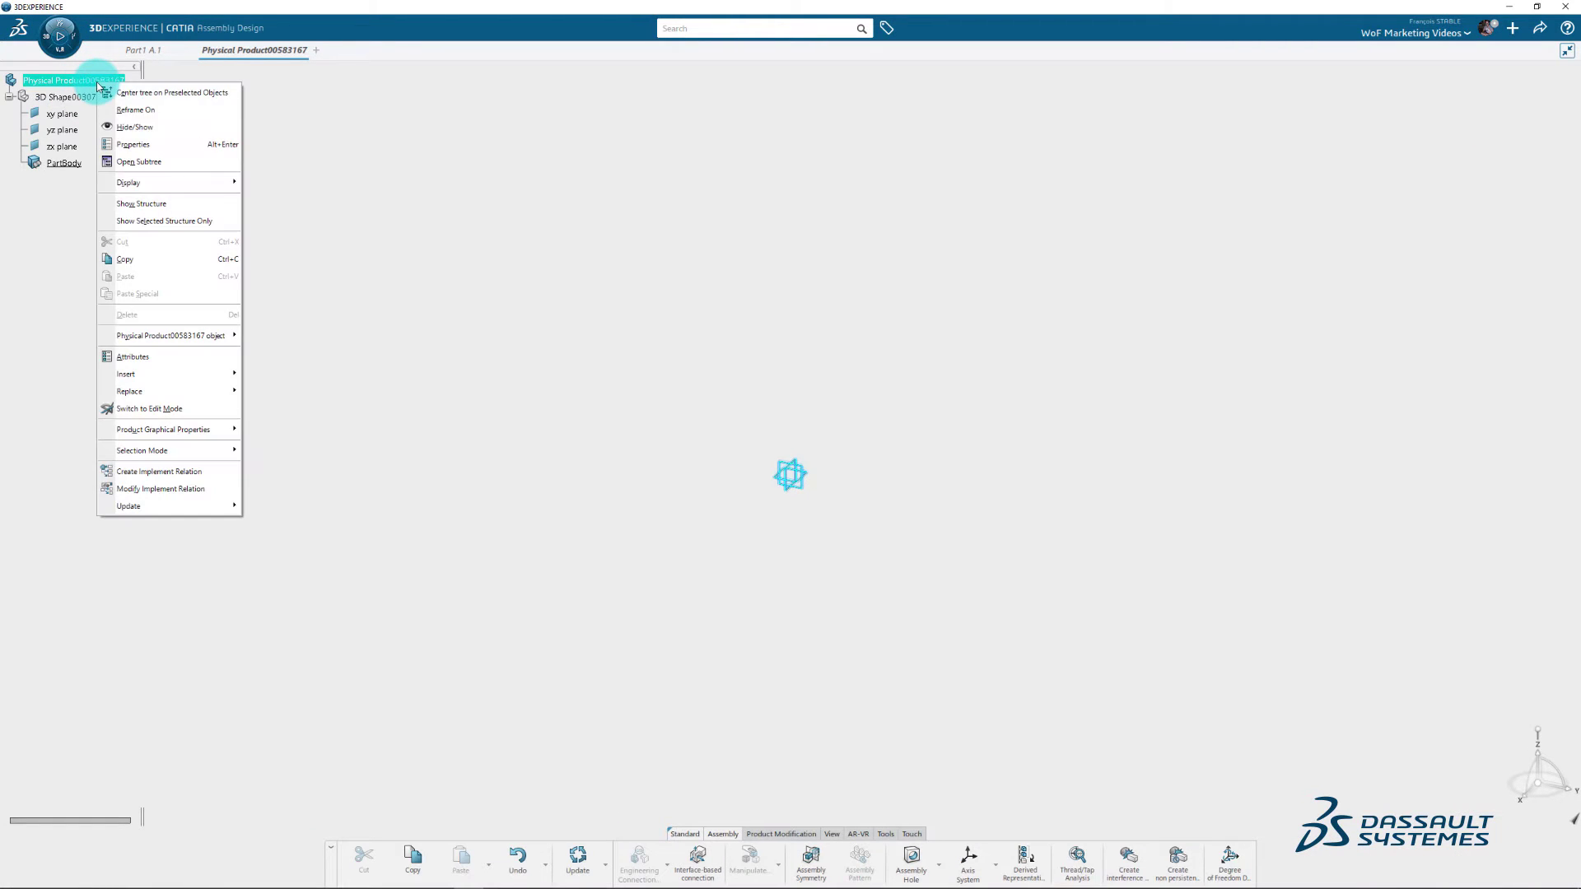
click(138, 145)
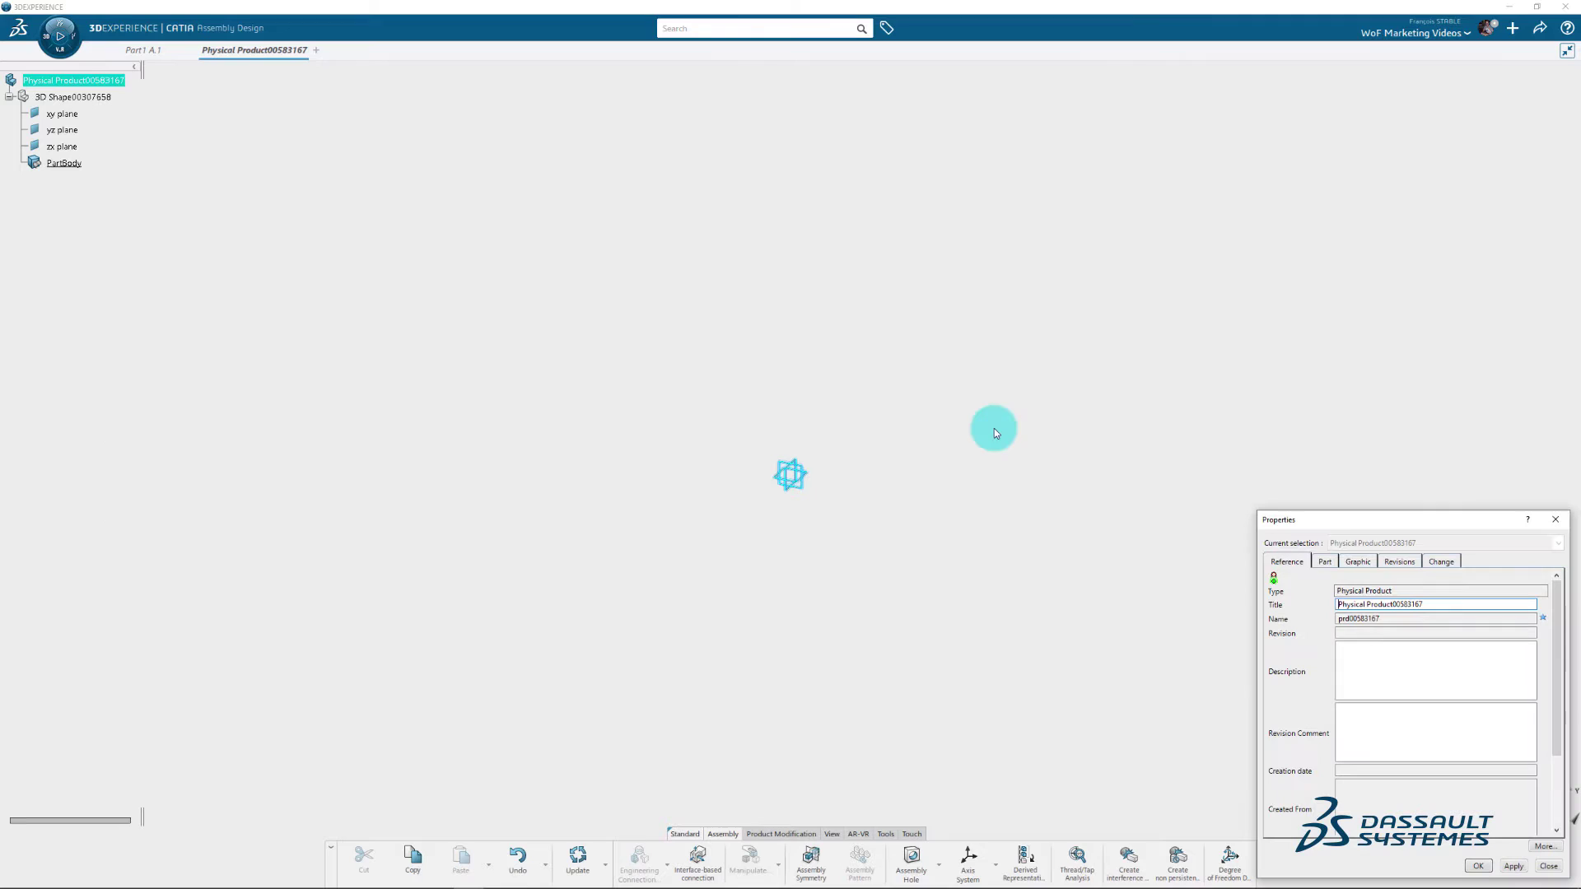
click(1403, 603)
triple_click(1403, 603)
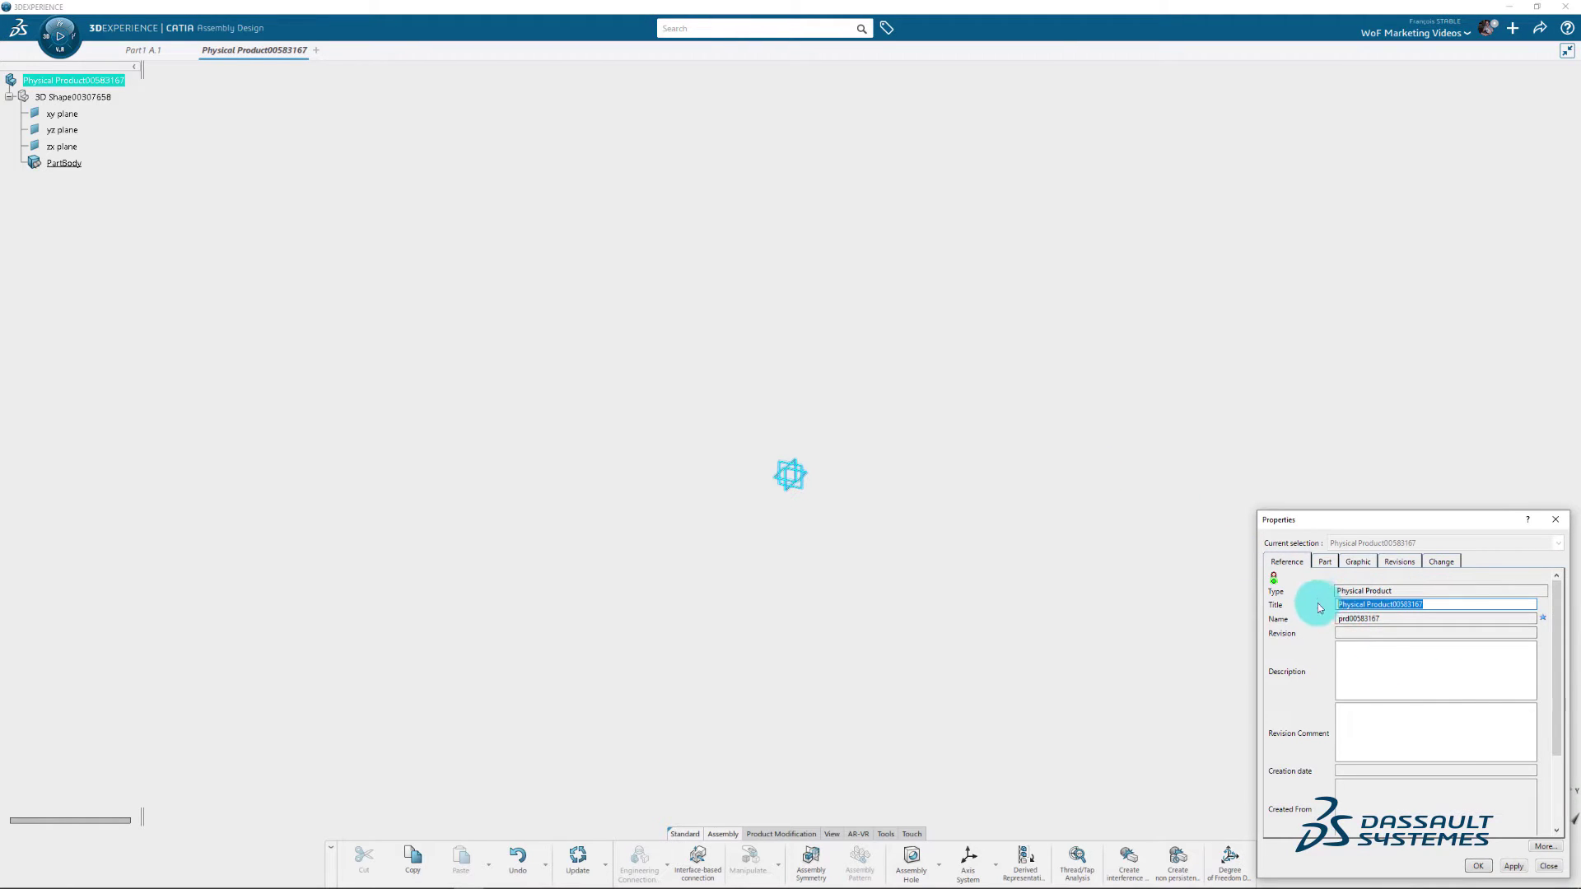
text(Part2)
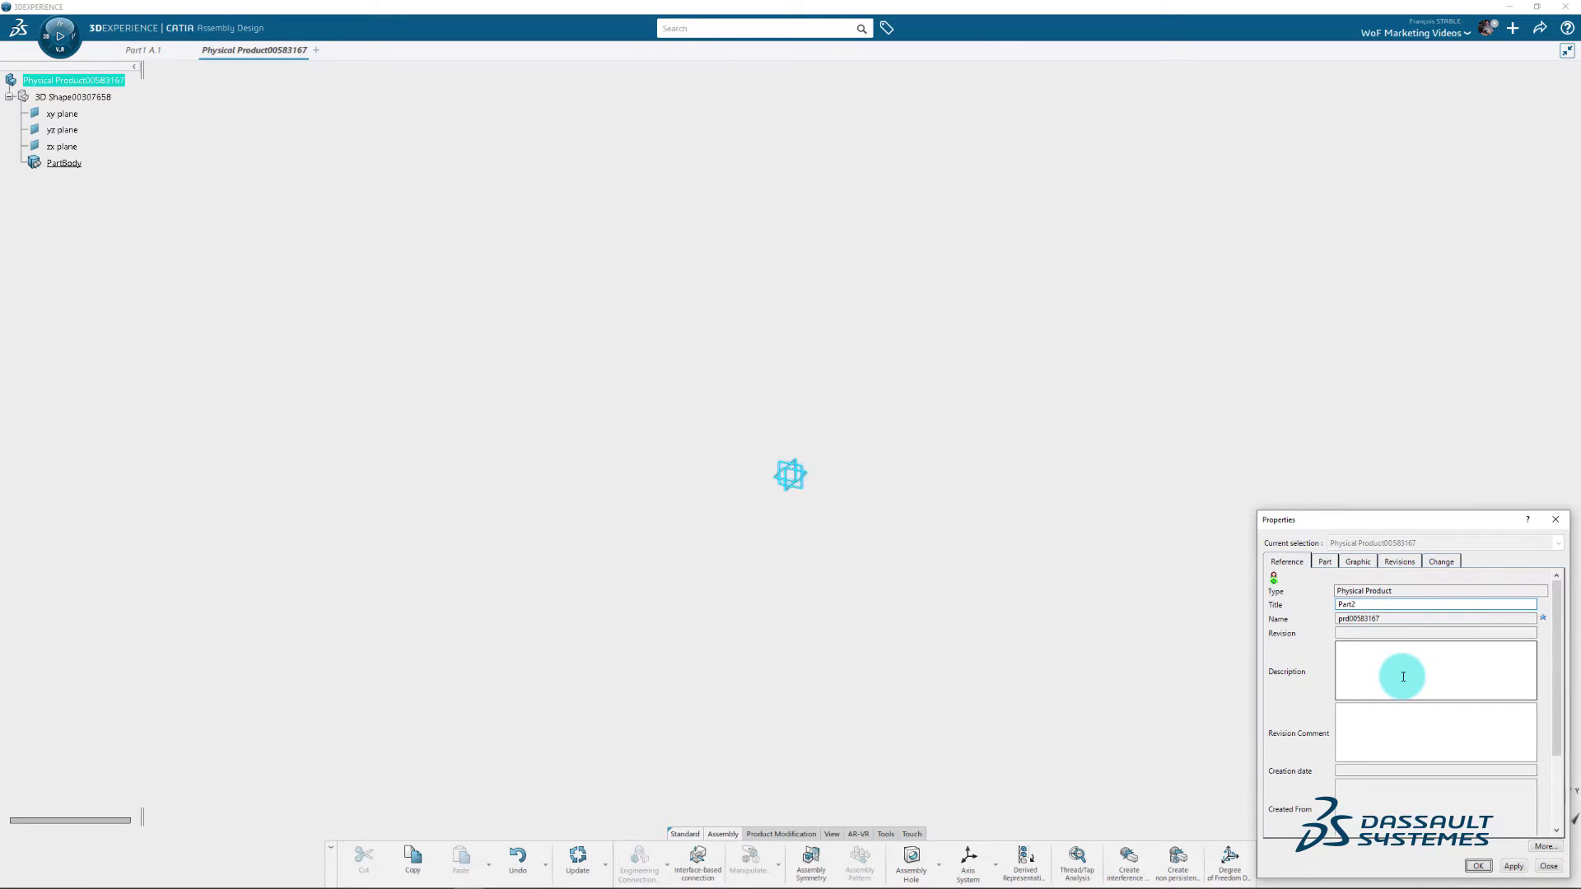
key(Return)
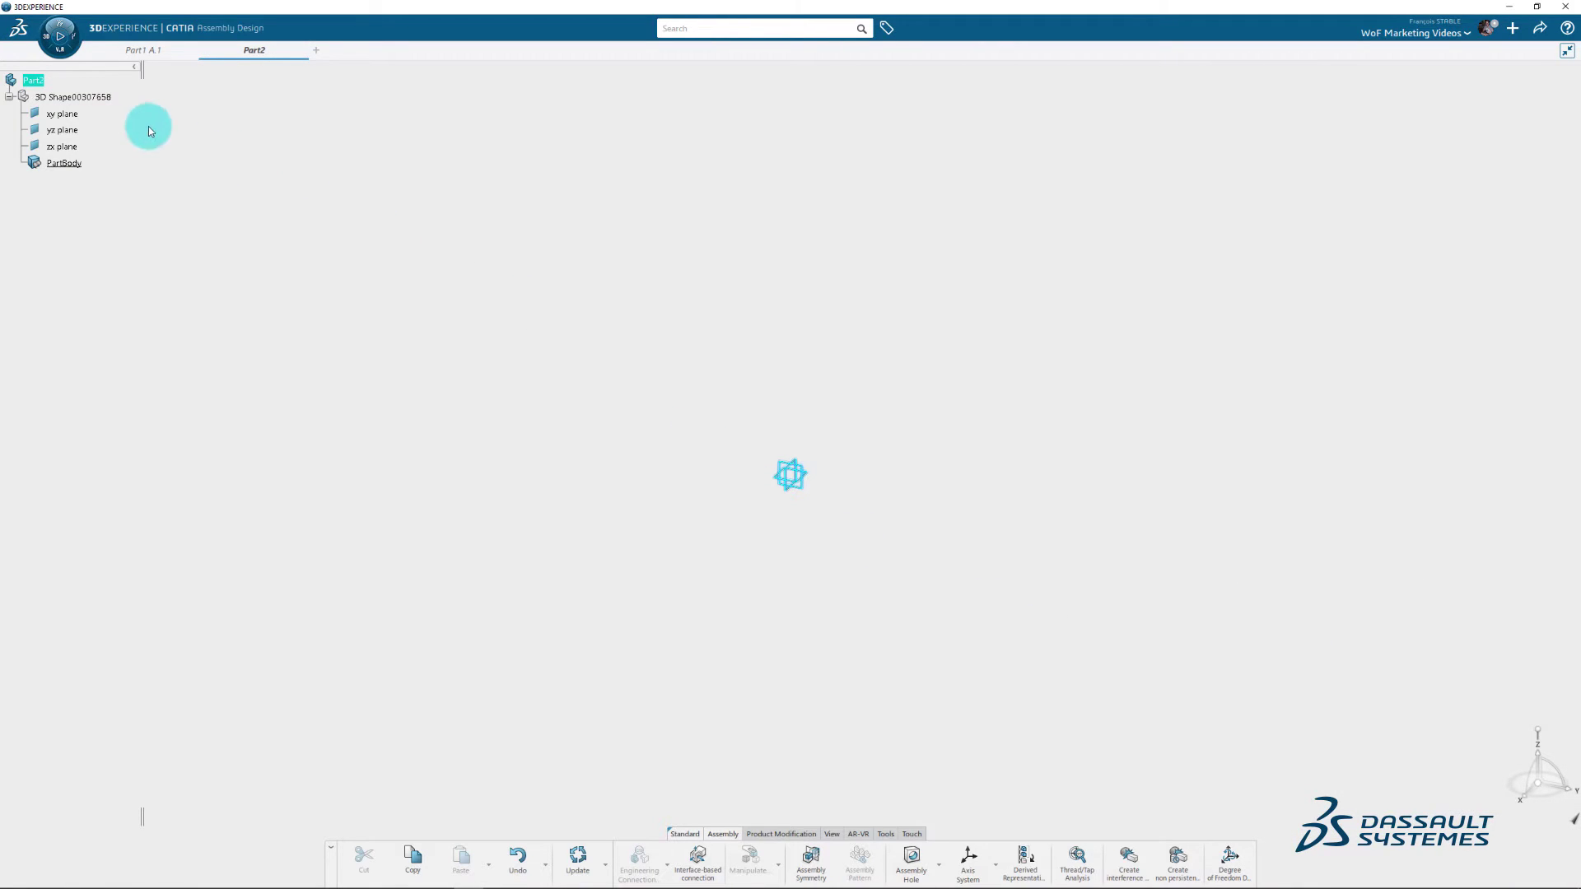
click(102, 98)
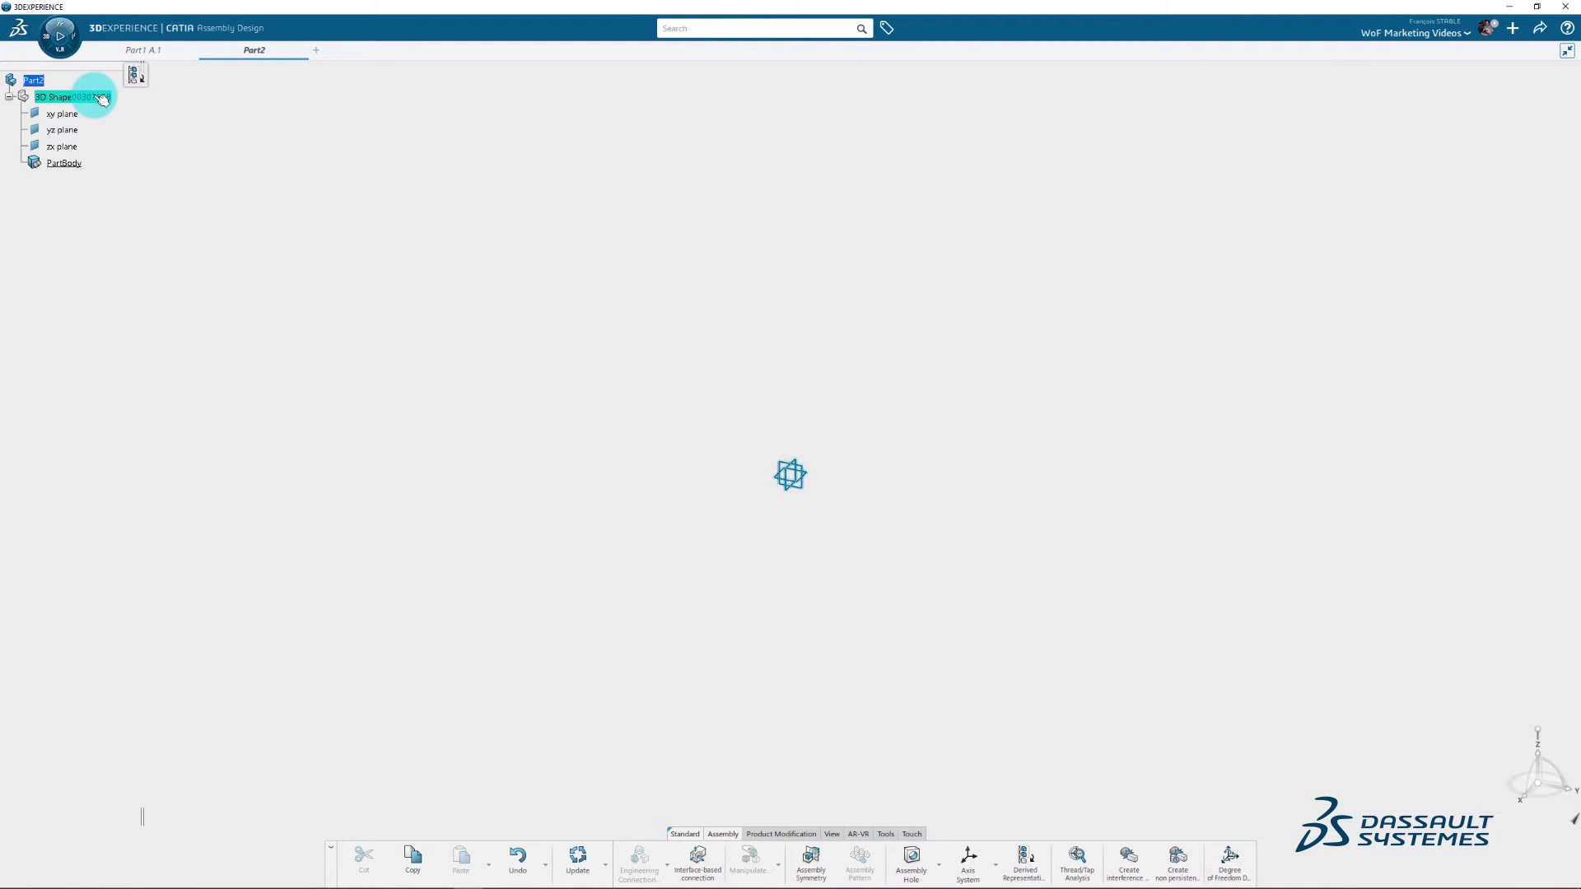
Step: Edit Part2's 3D Shape in Part Design and retitle it Screw
double_click(102, 98)
right_click(102, 98)
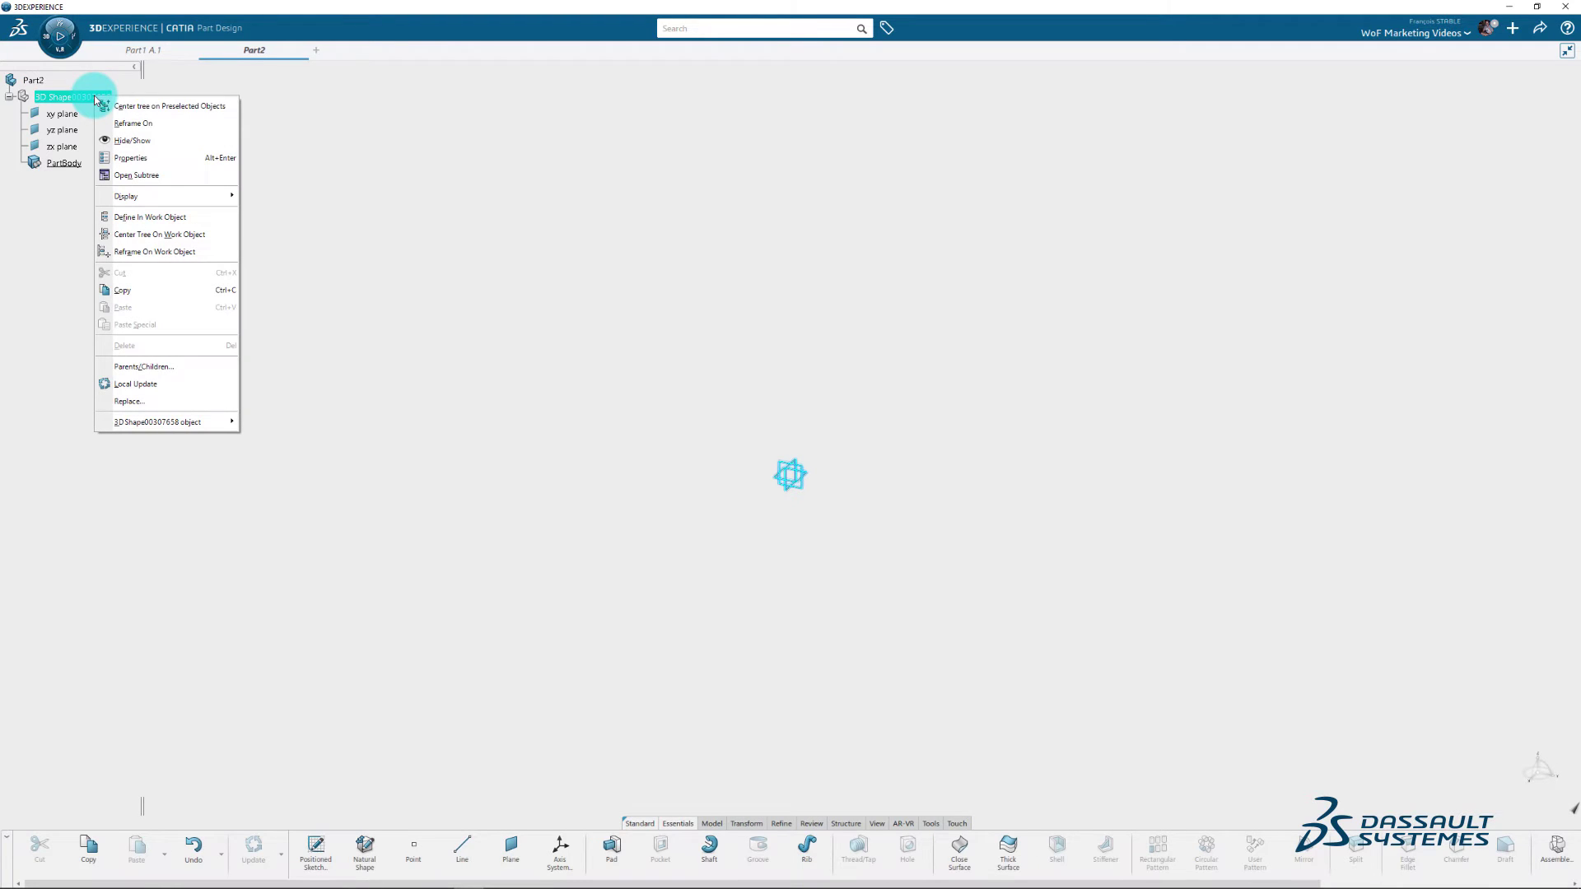
click(150, 158)
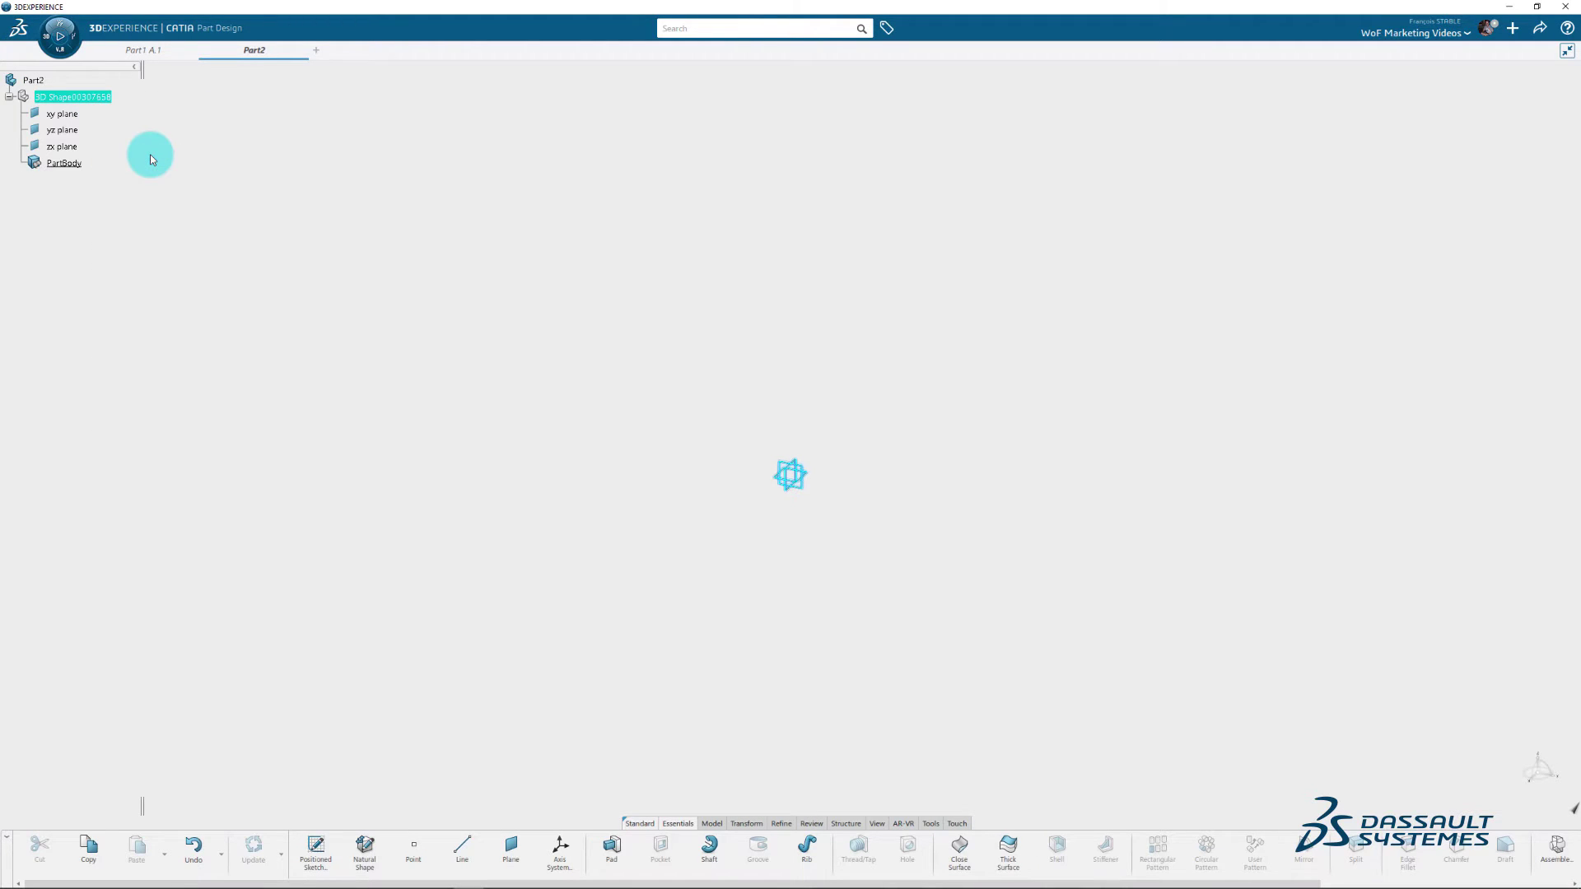
drag(1430, 606, 1302, 602)
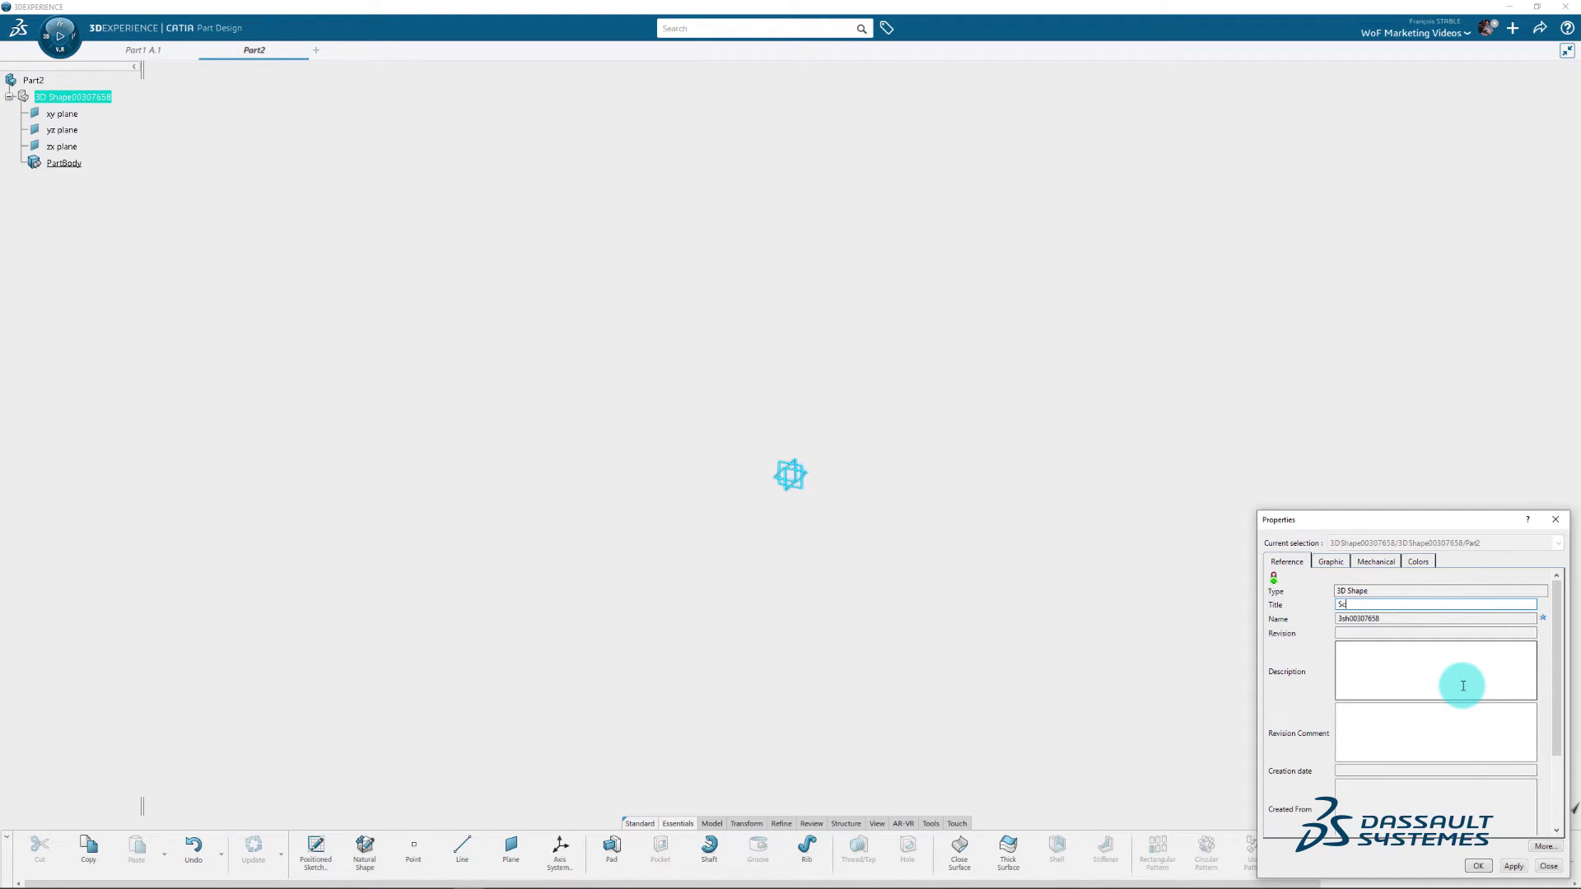
text(Screw)
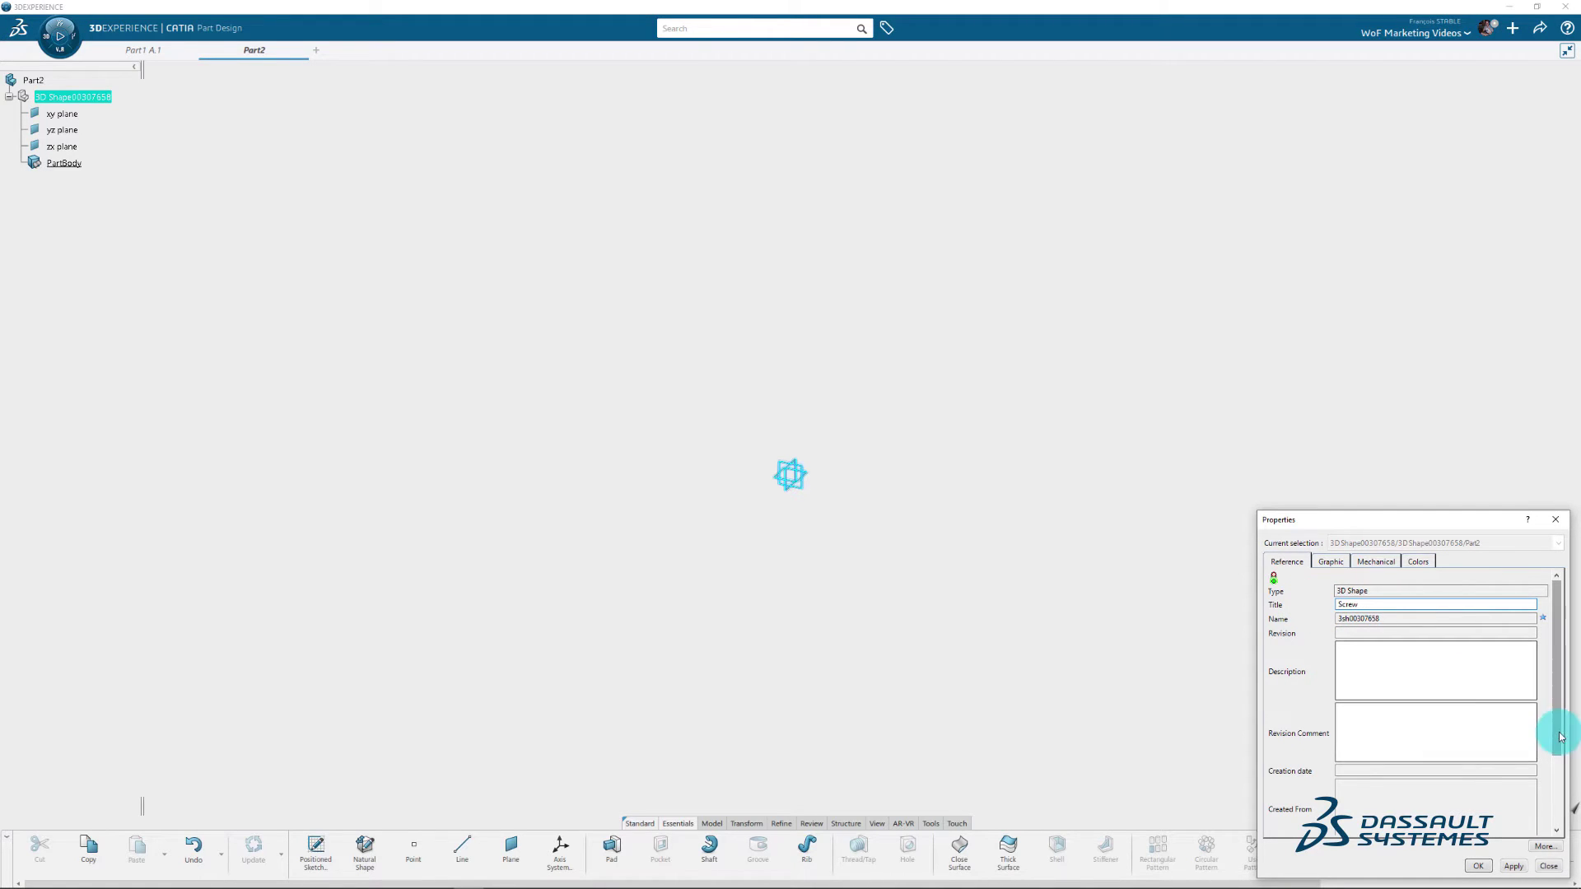
key(Return)
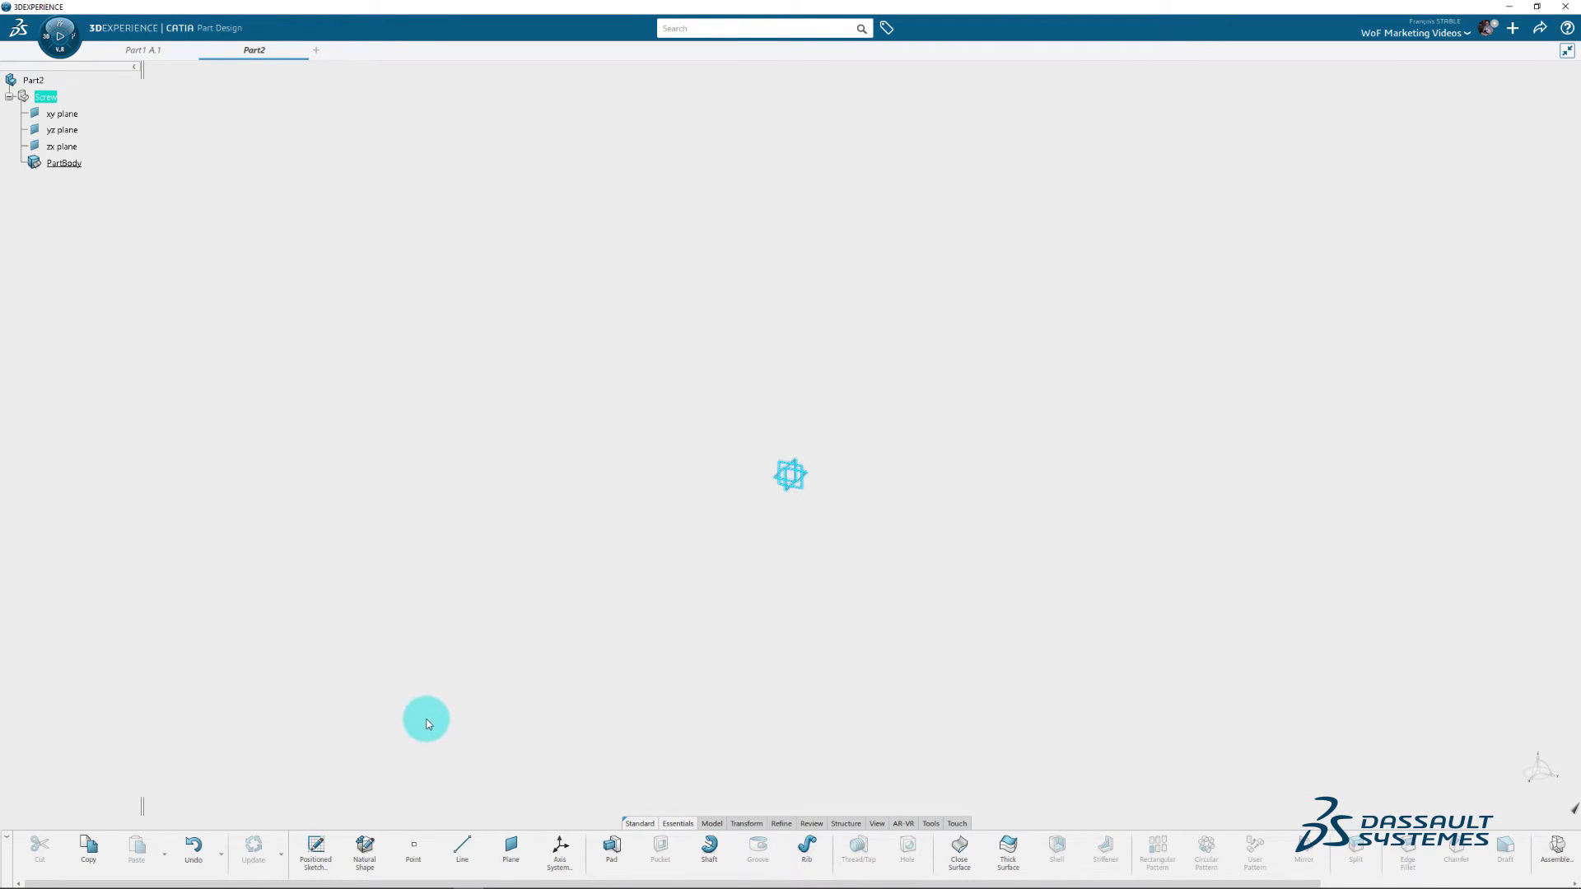
Step: Sketch on the yz plane and start a Profile with its first line up from the origin
click(317, 848)
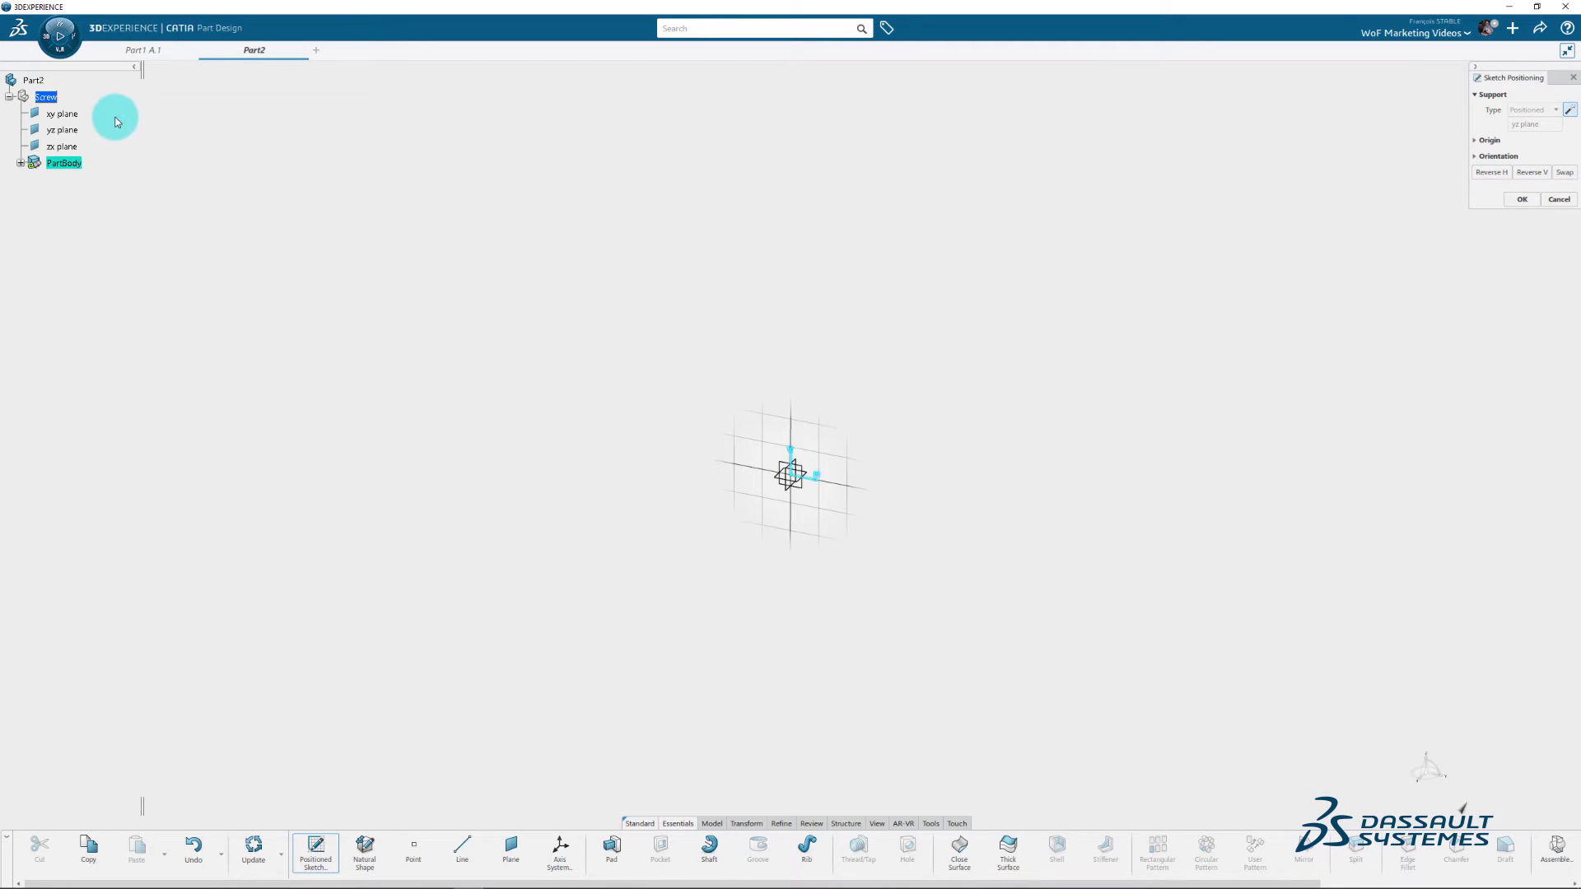
click(72, 132)
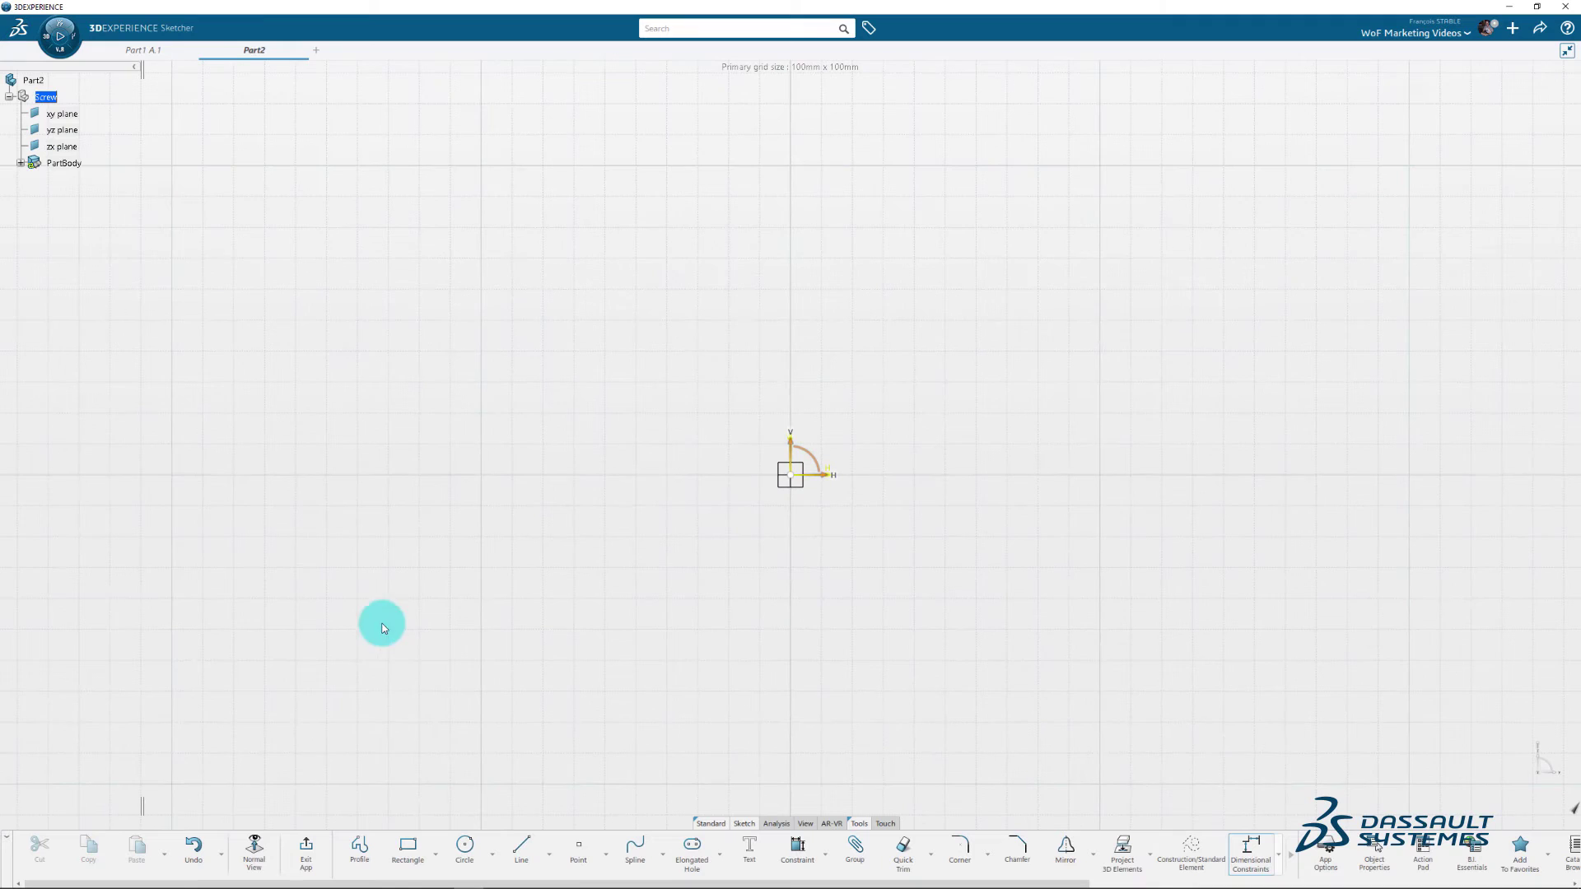
click(359, 848)
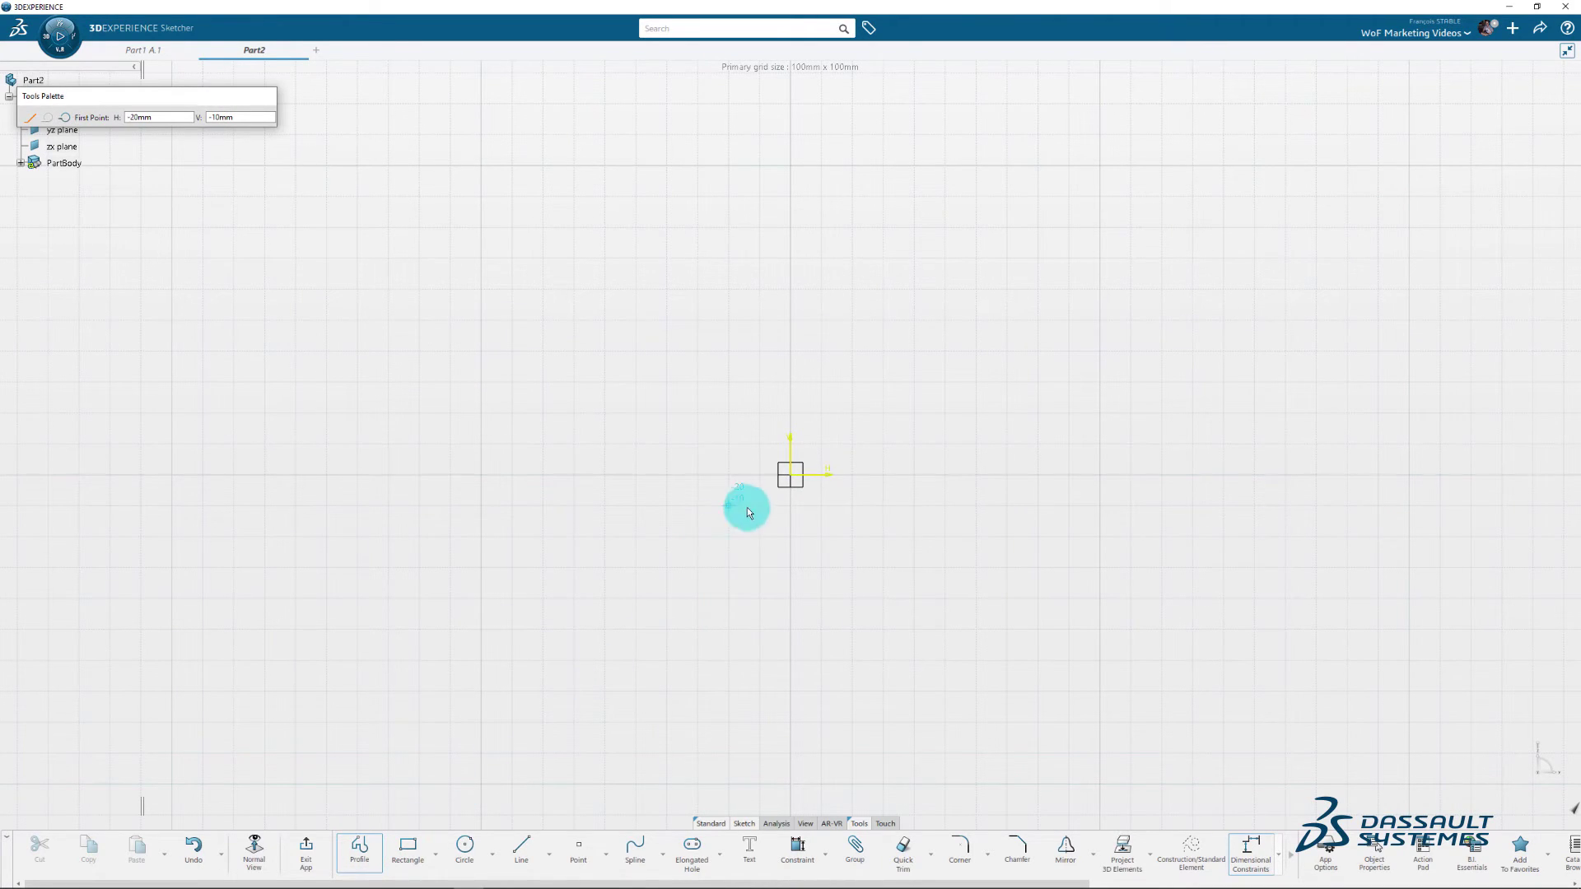
mouse_move(798, 477)
mouse_down()
mouse_move(807, 208)
mouse_move(793, 169)
mouse_move(928, 169)
mouse_move(910, 166)
mouse_move(912, 223)
mouse_move(847, 223)
mouse_move(852, 477)
mouse_move(798, 479)
mouse_up()
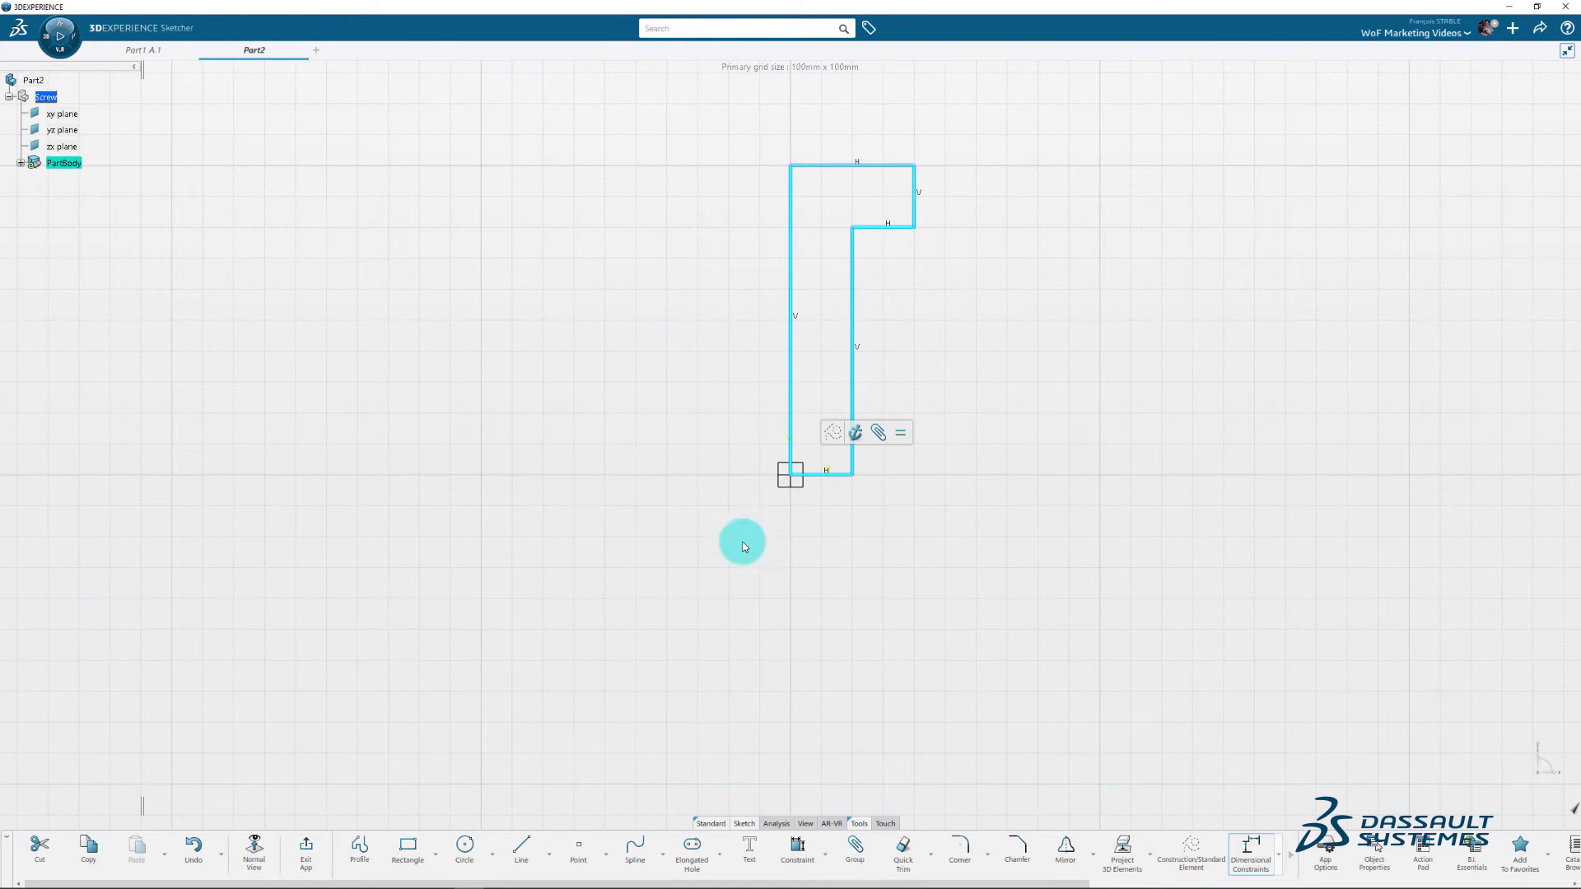
Step: Revolve the stepped profile about its vertical edge into a round-headed screw solid
click(312, 853)
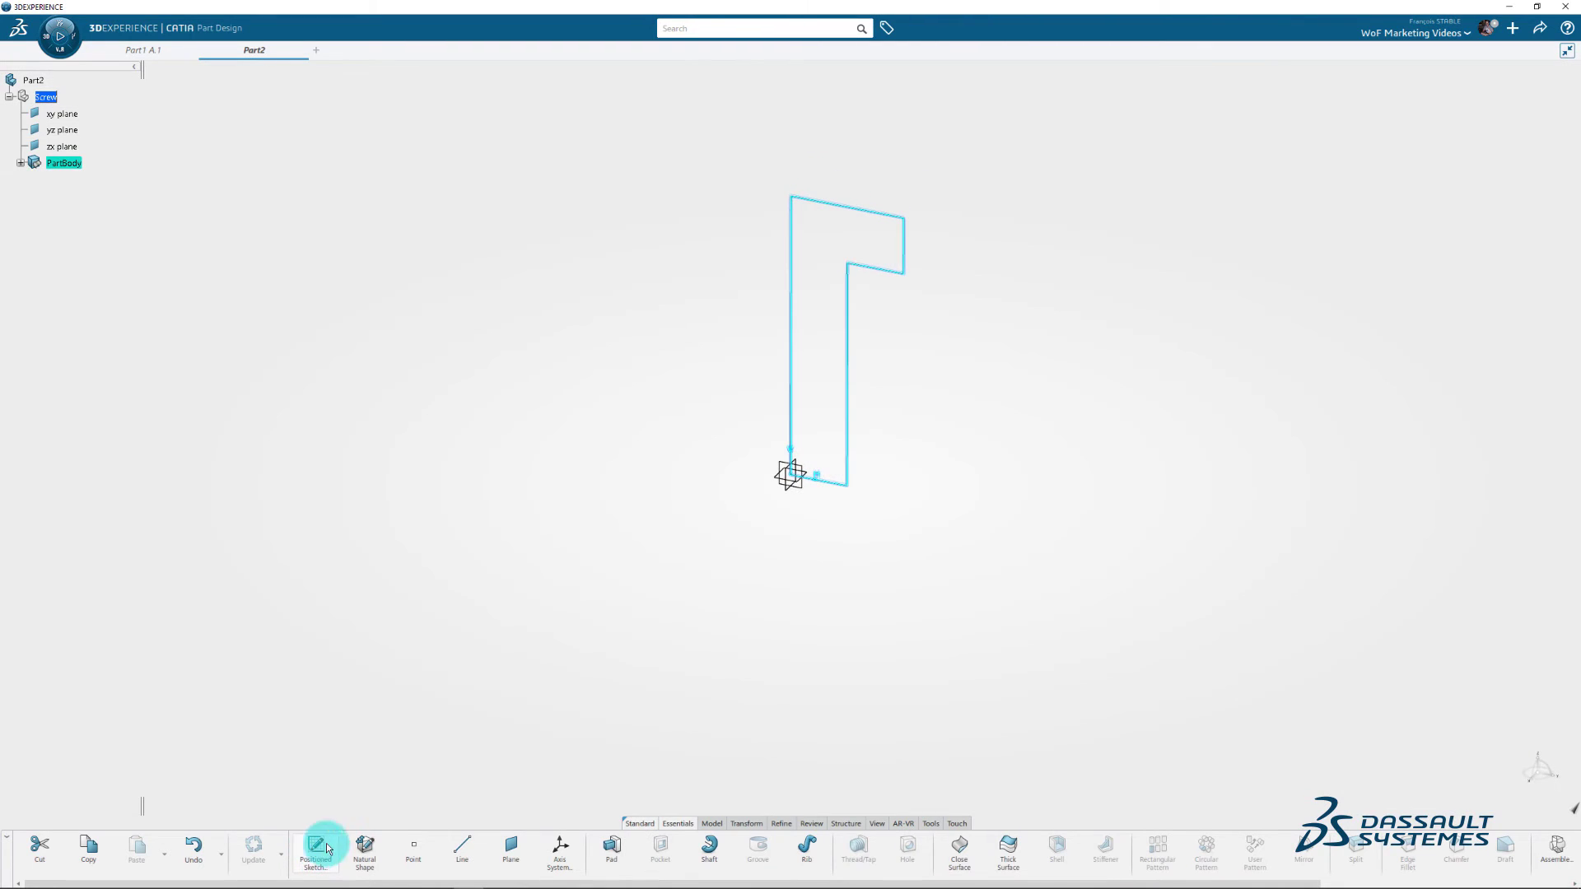
click(710, 848)
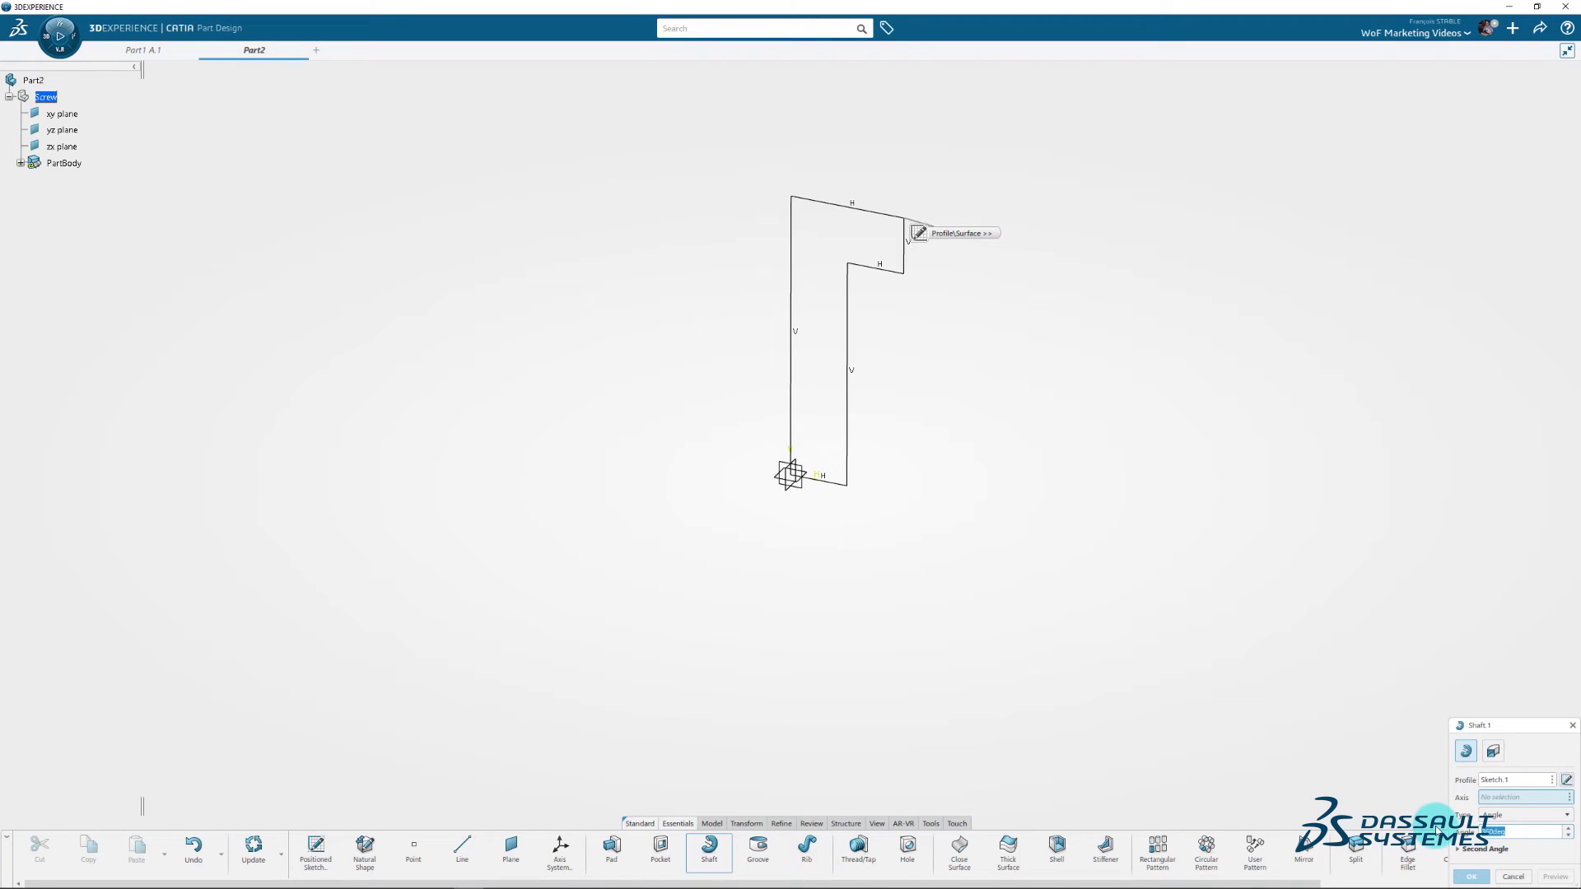
click(792, 307)
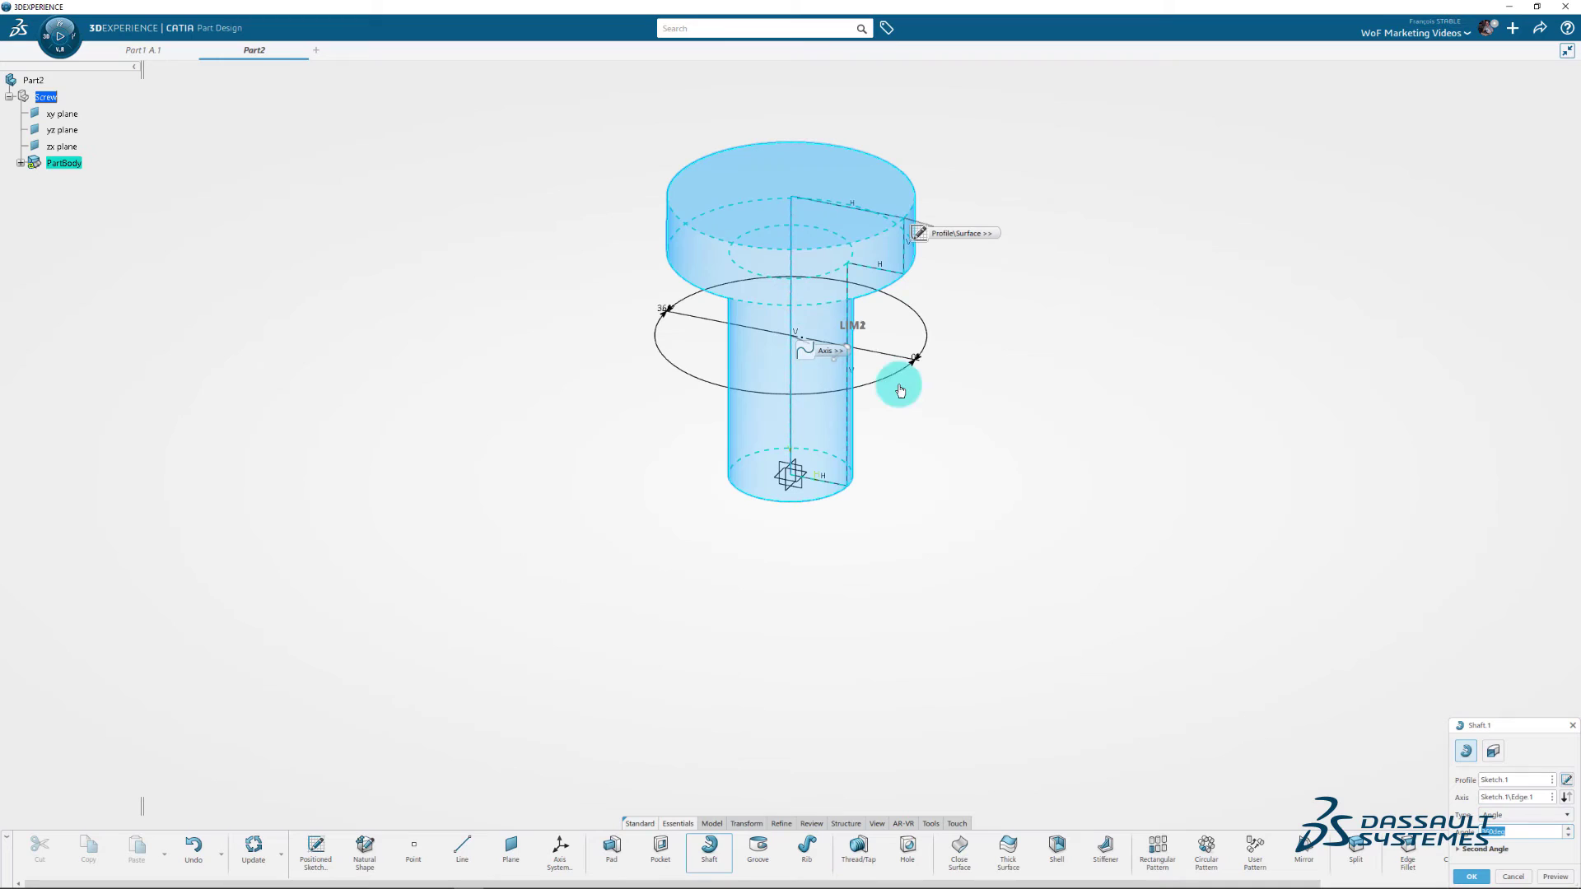
click(1466, 878)
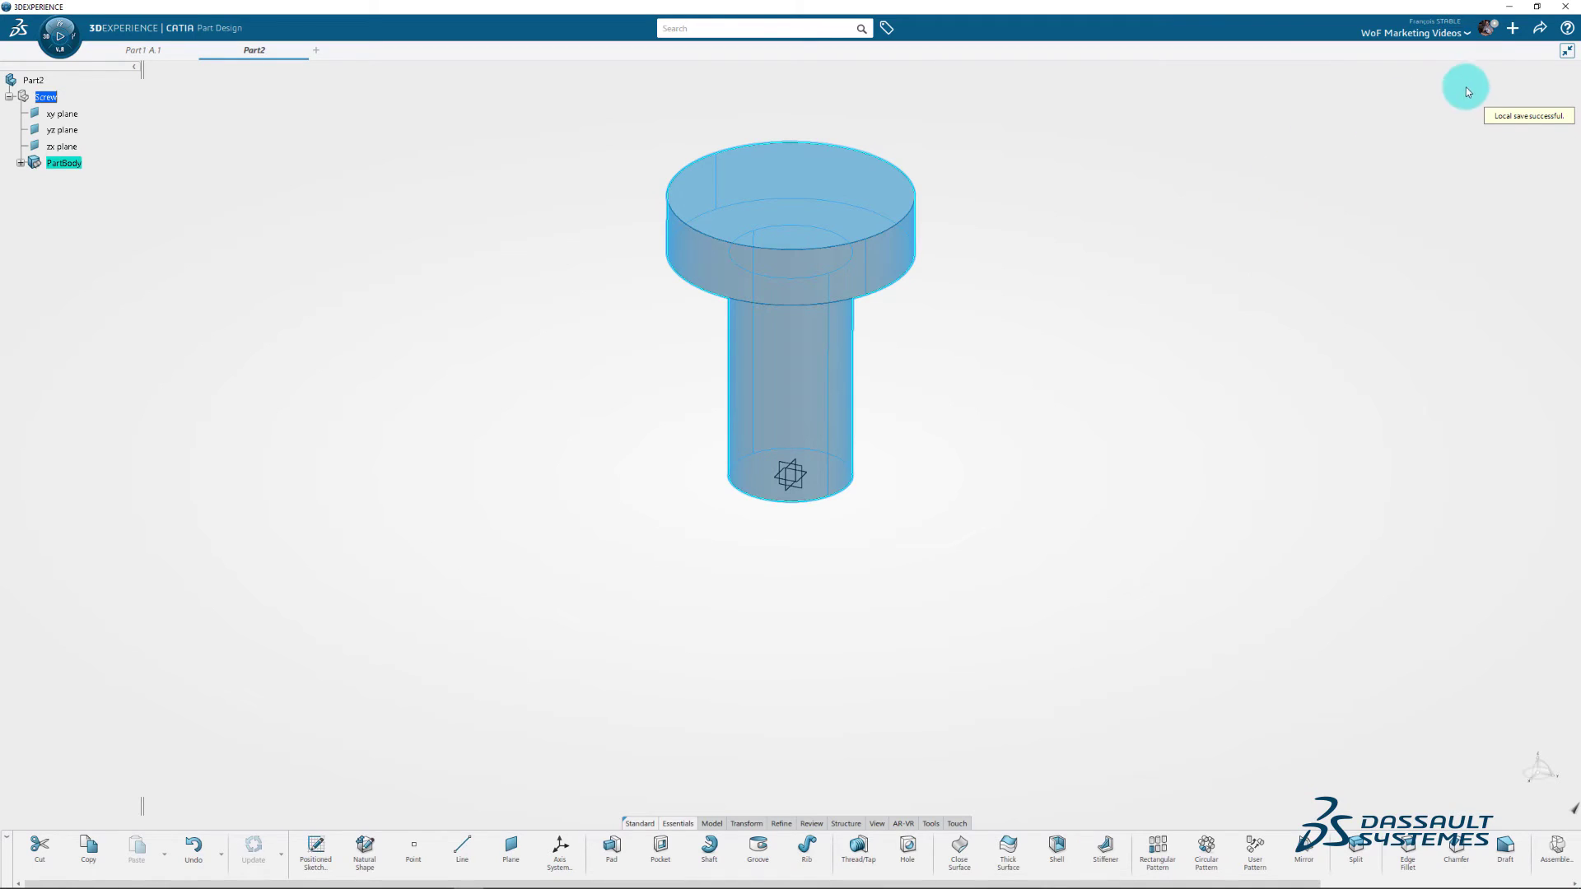
Step: Save the screw part so it appears as Part2 A.1 with shape Screw A.1
click(1541, 31)
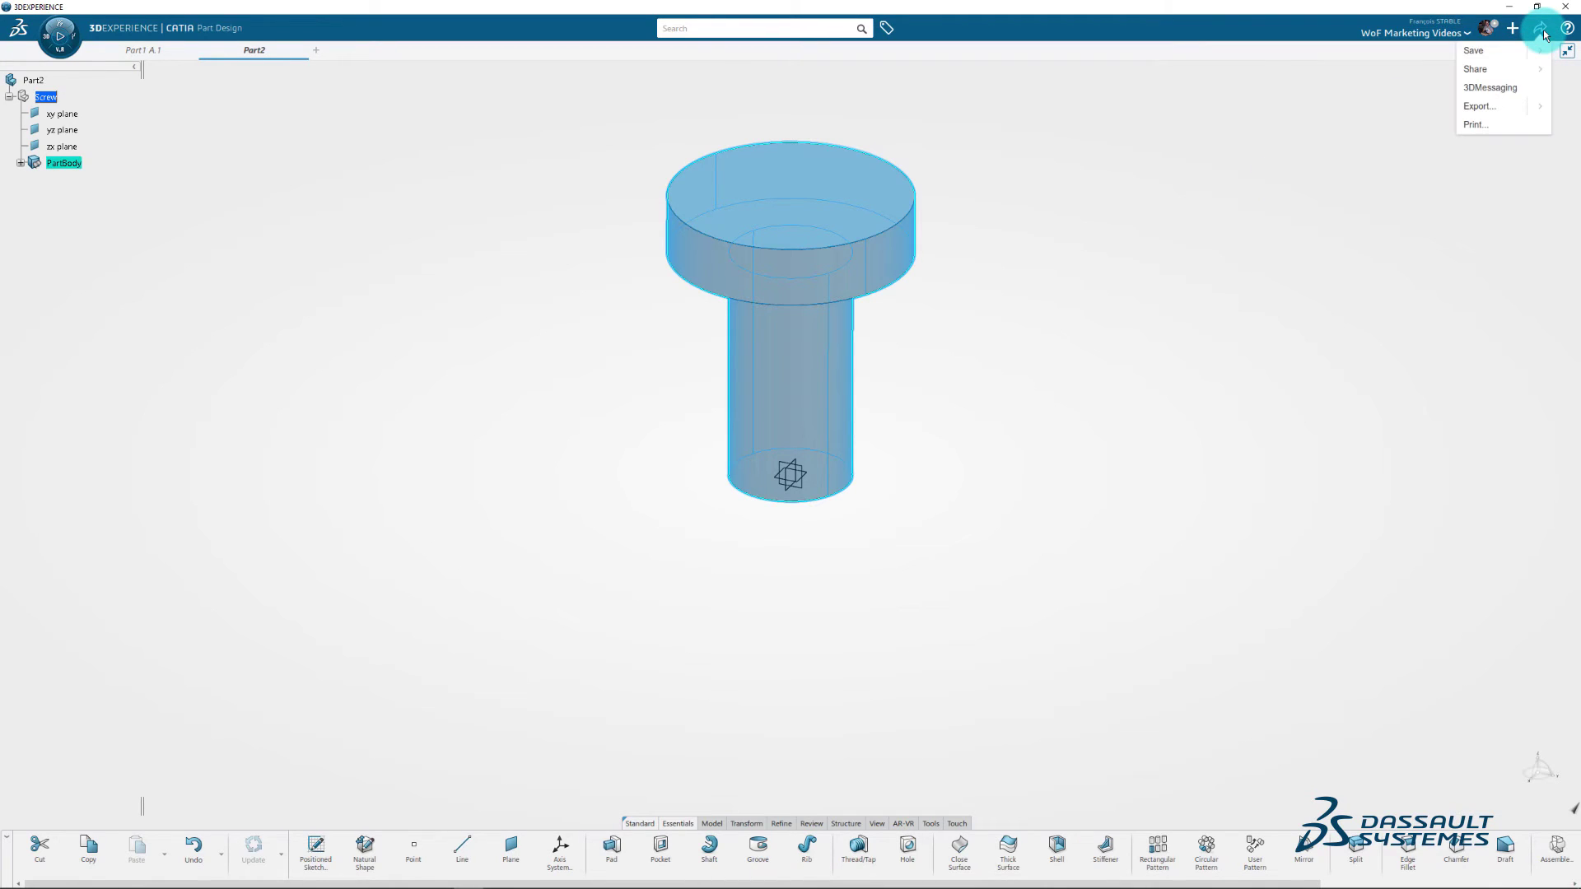
click(1503, 52)
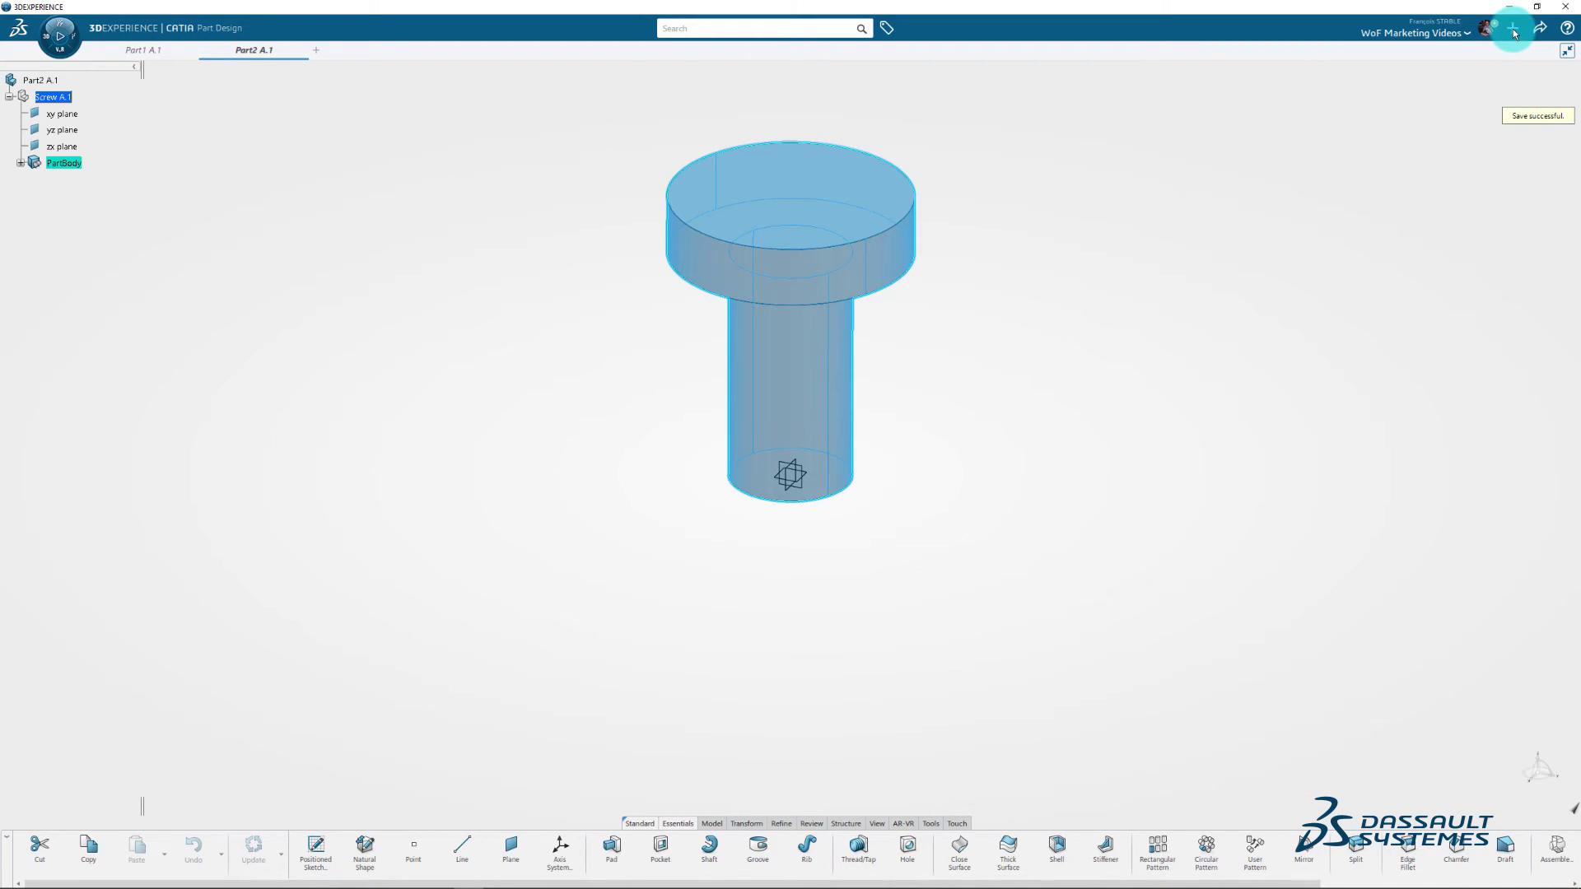
click(1512, 30)
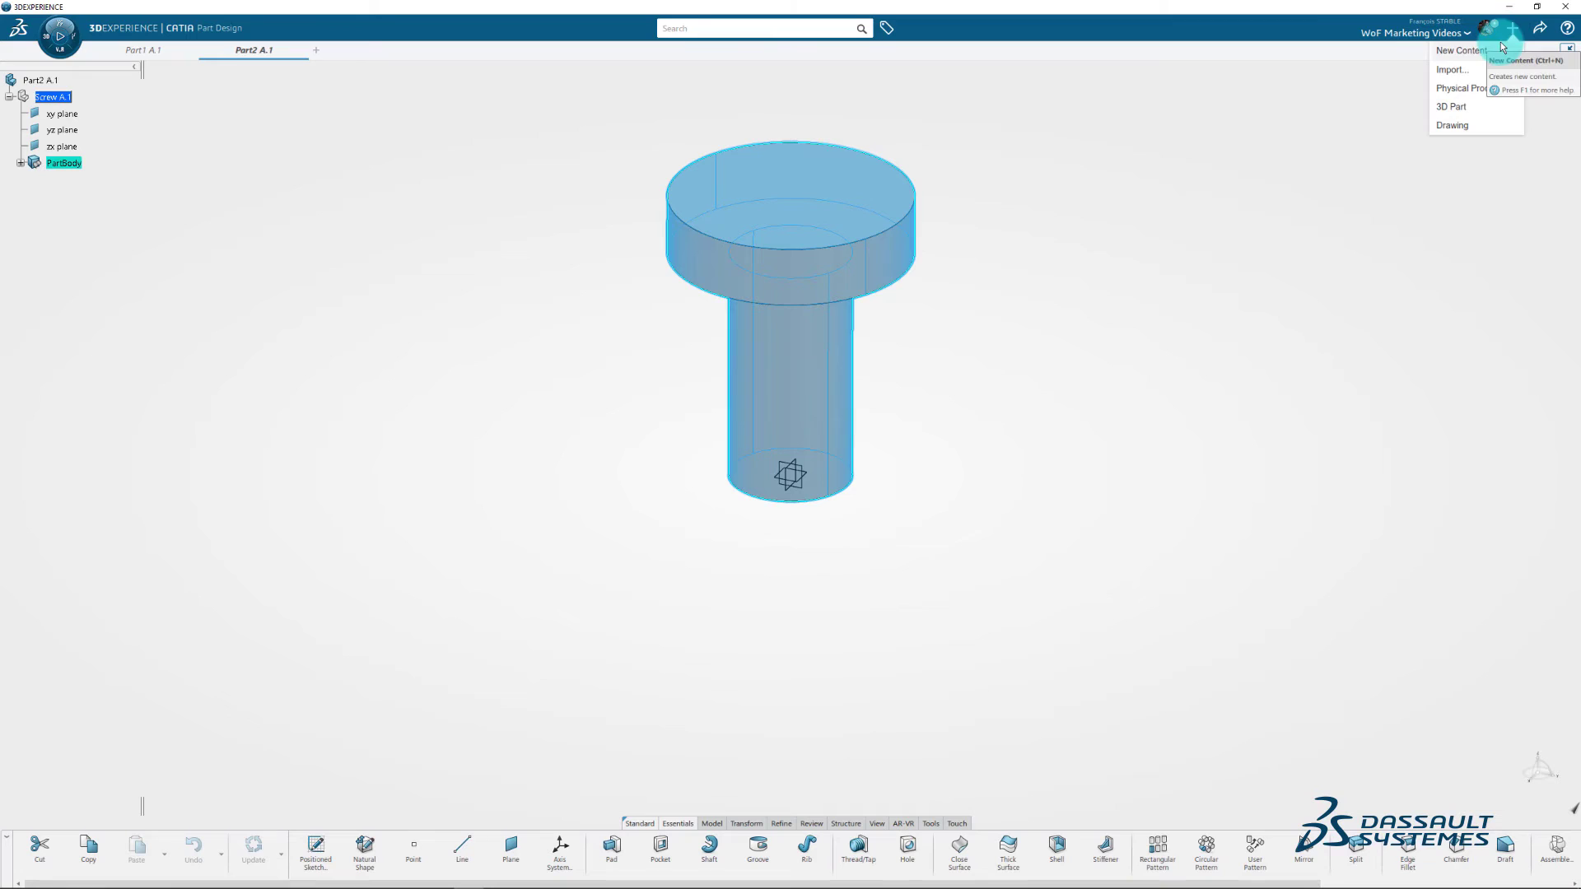
Step: Create a new physical product and set its title to Assembly1 in Properties
click(1481, 93)
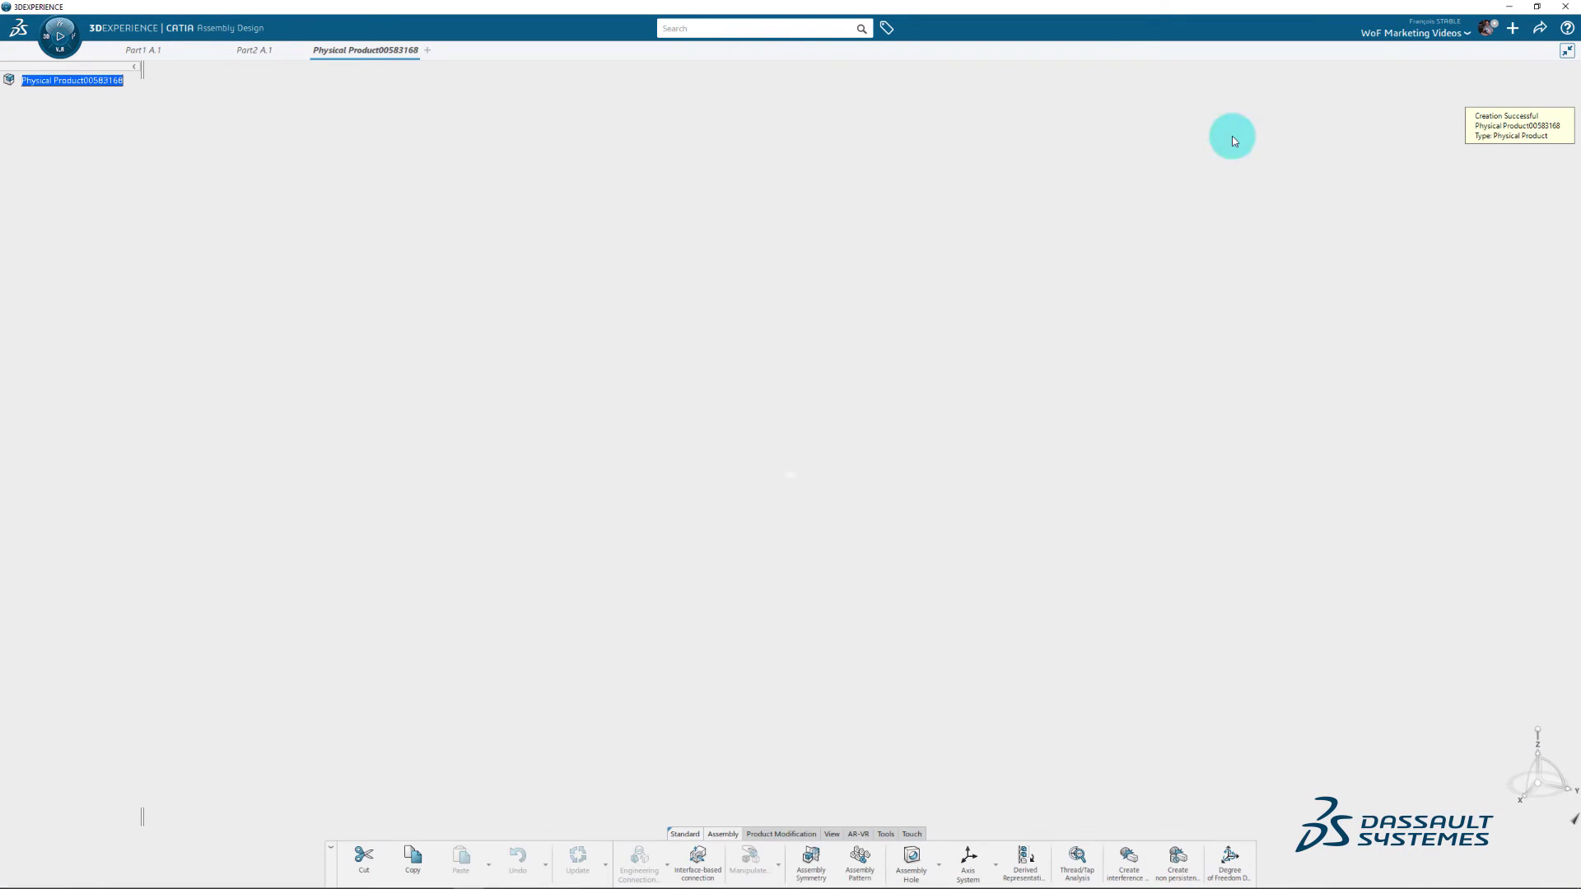
right_click(74, 85)
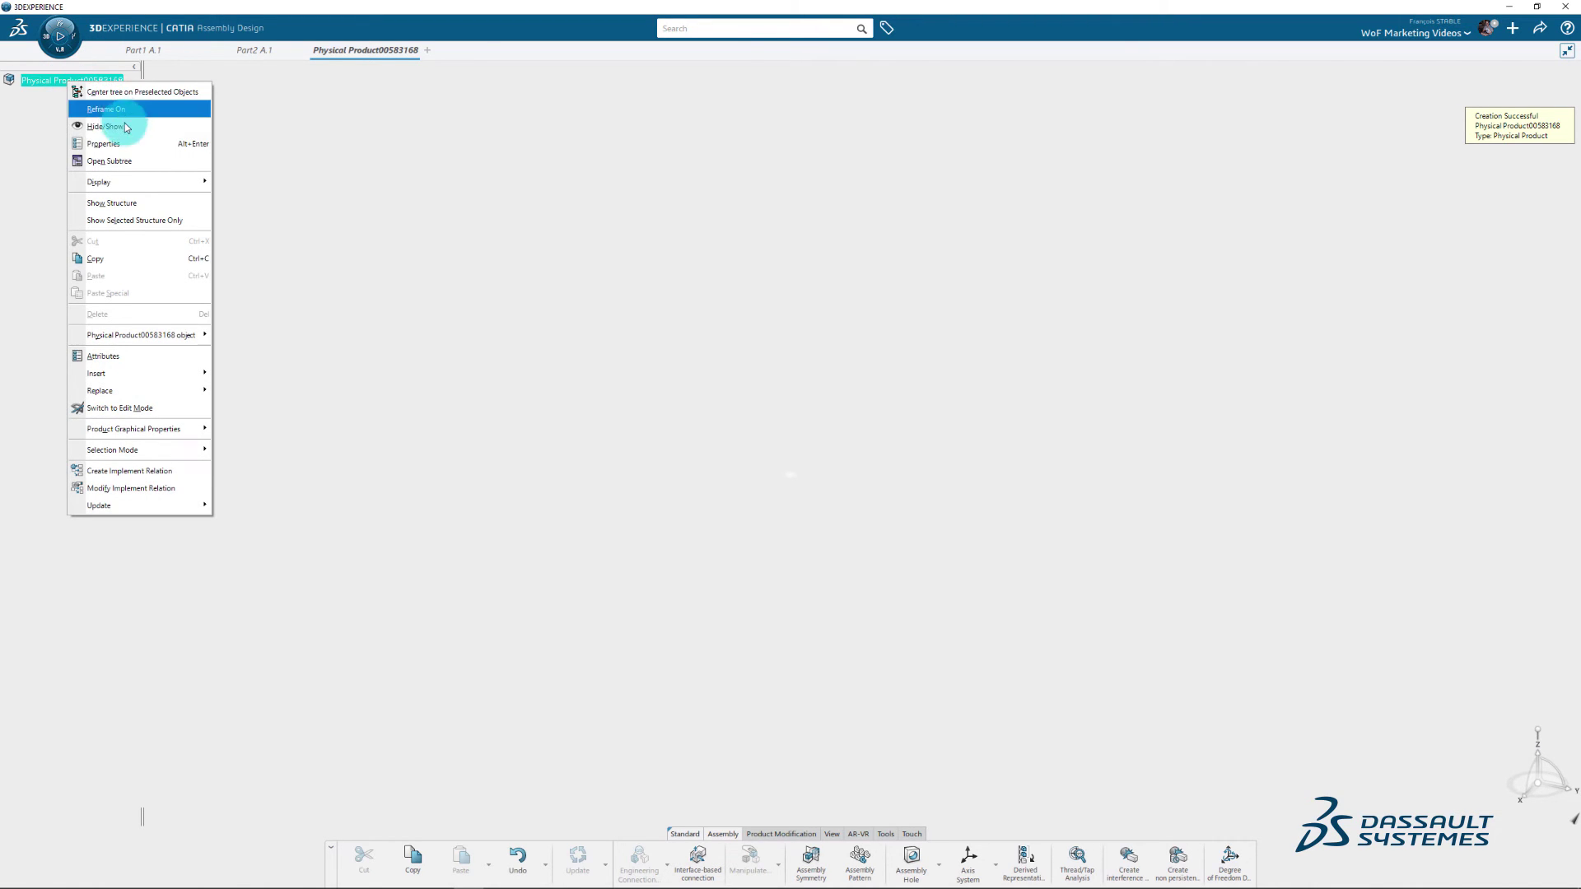
click(142, 145)
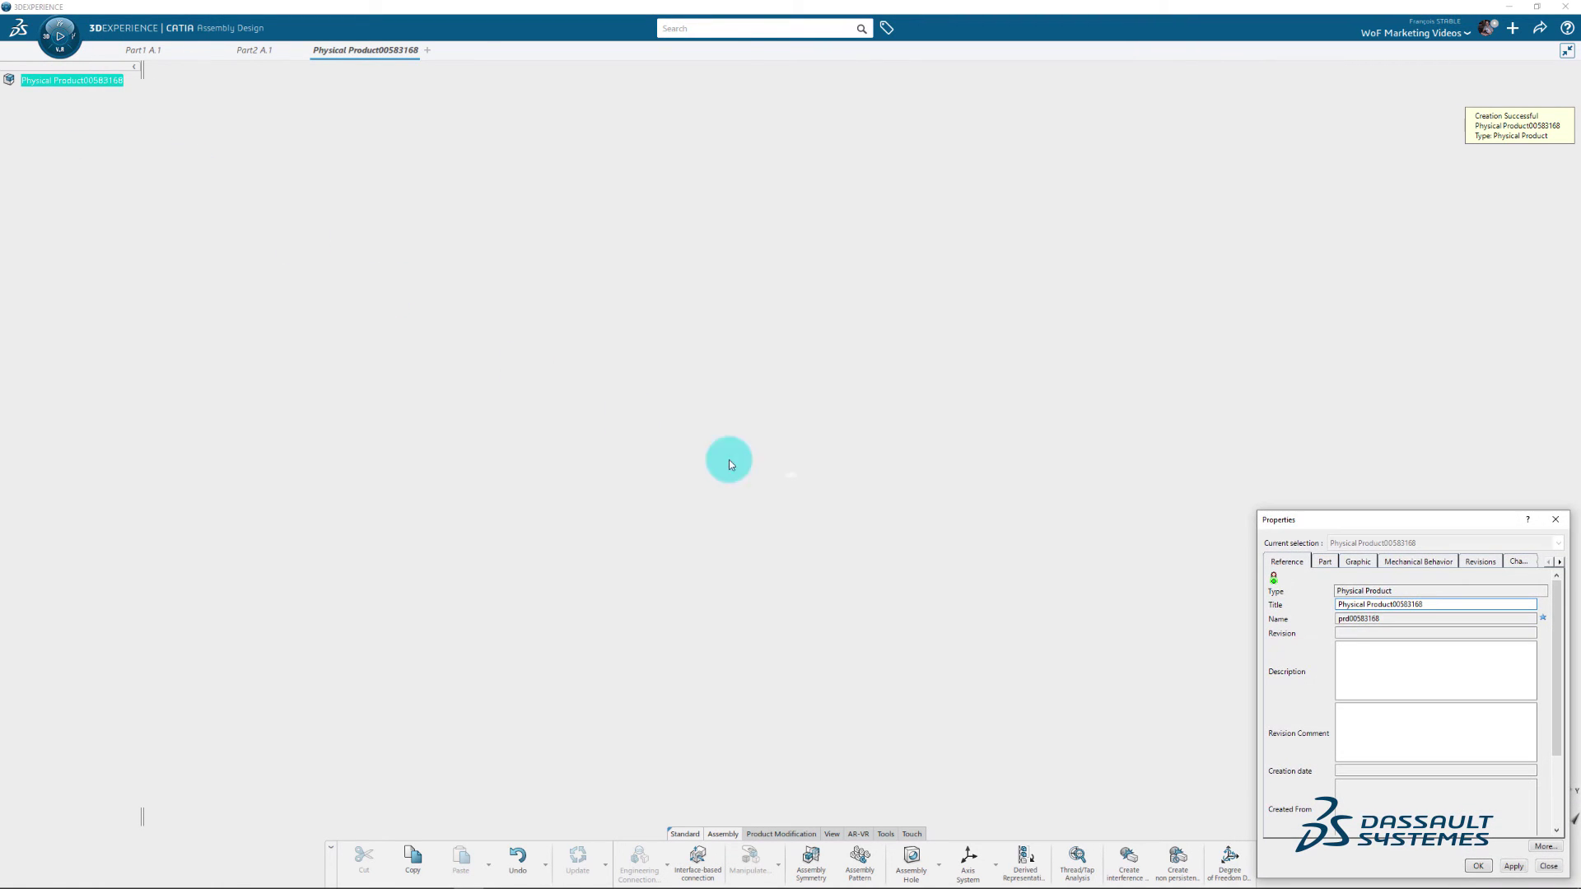
drag(1446, 605, 1313, 604)
text(Ass)
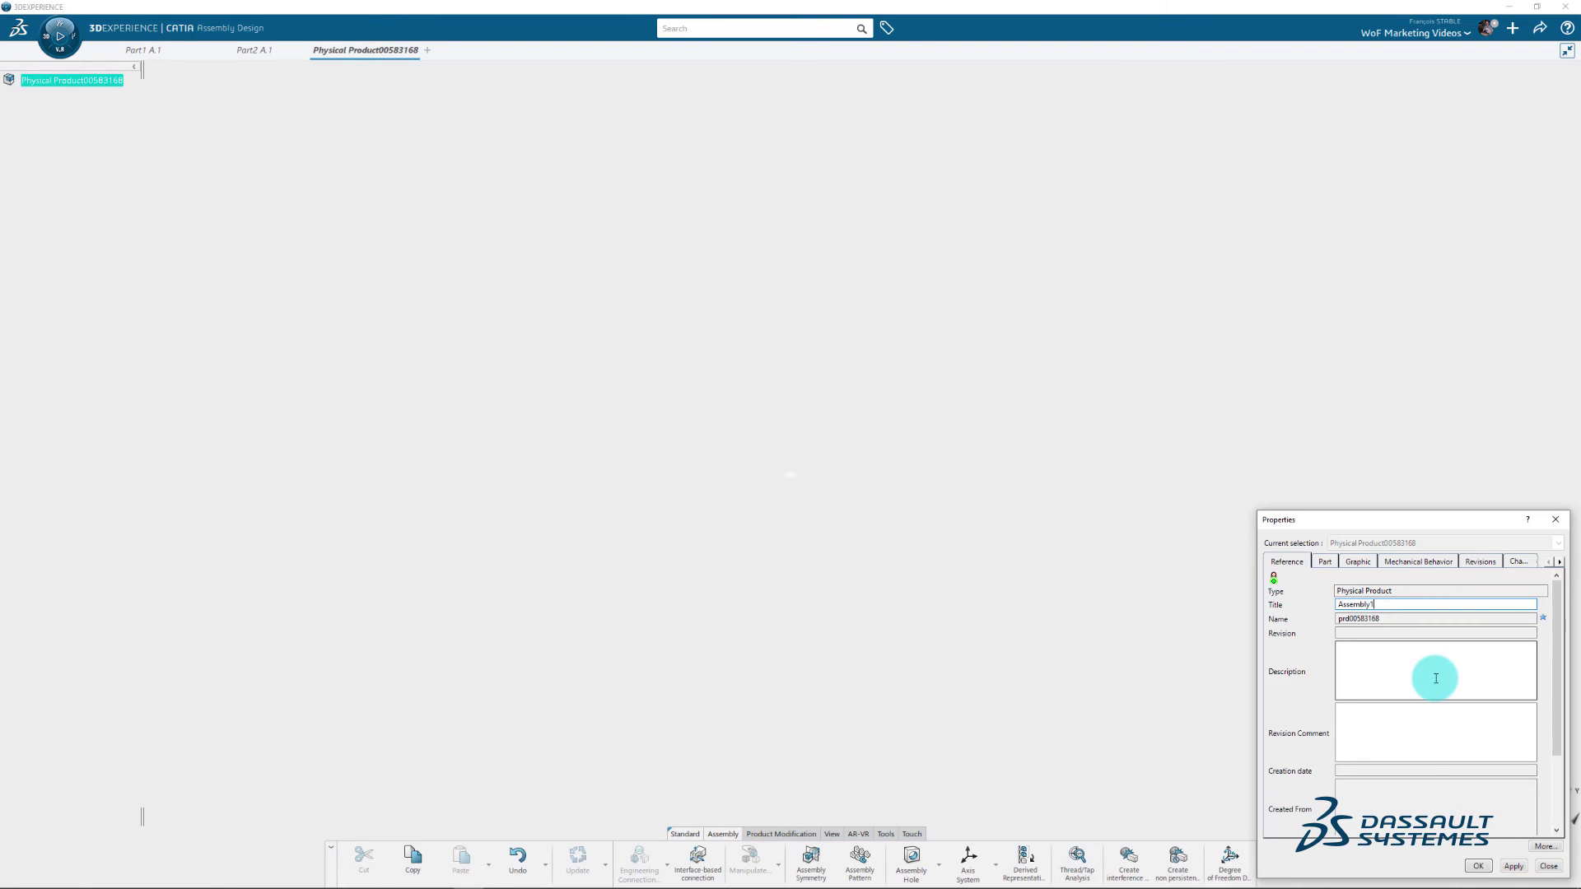
text(embly1)
key(Return)
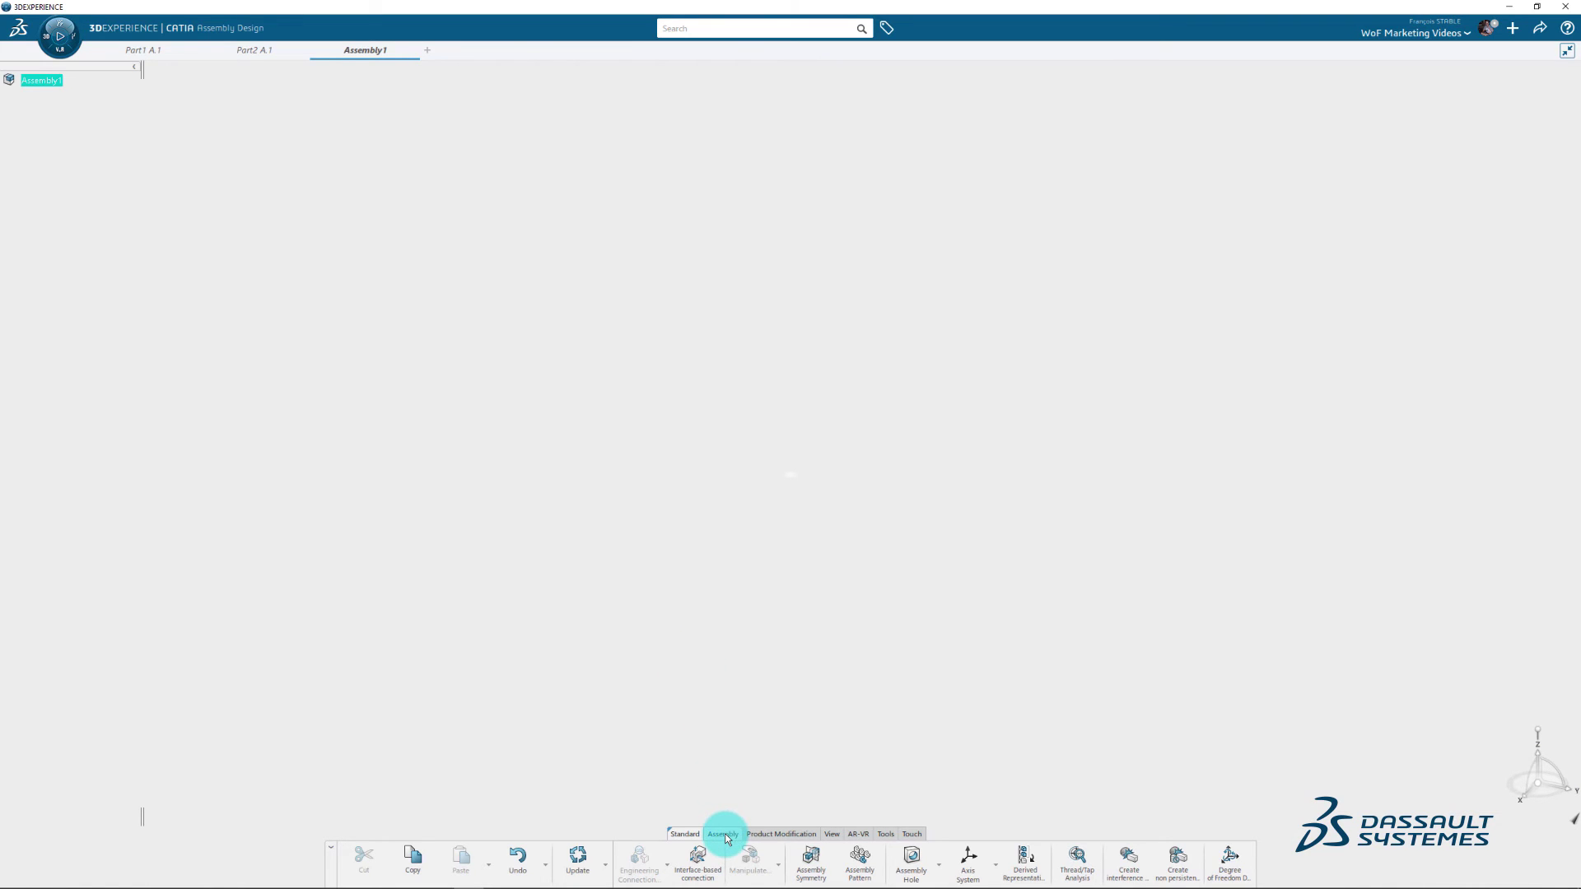
Step: Insert the existing parts Part1 A.1 (holed block) and Part2 A.1 (screw) into Assembly1
click(769, 834)
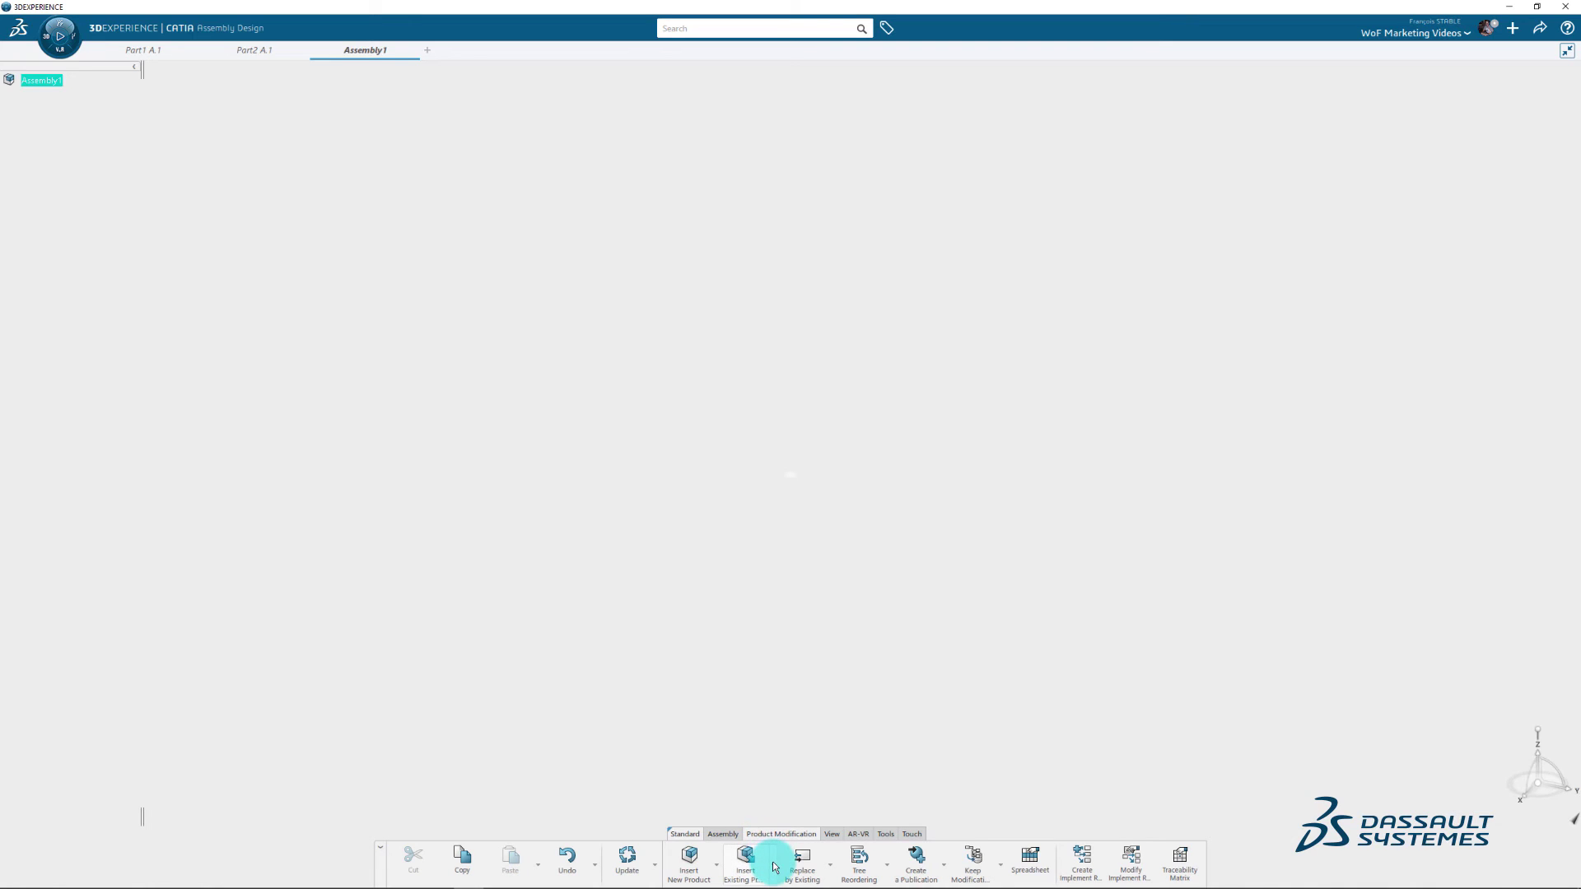
click(775, 866)
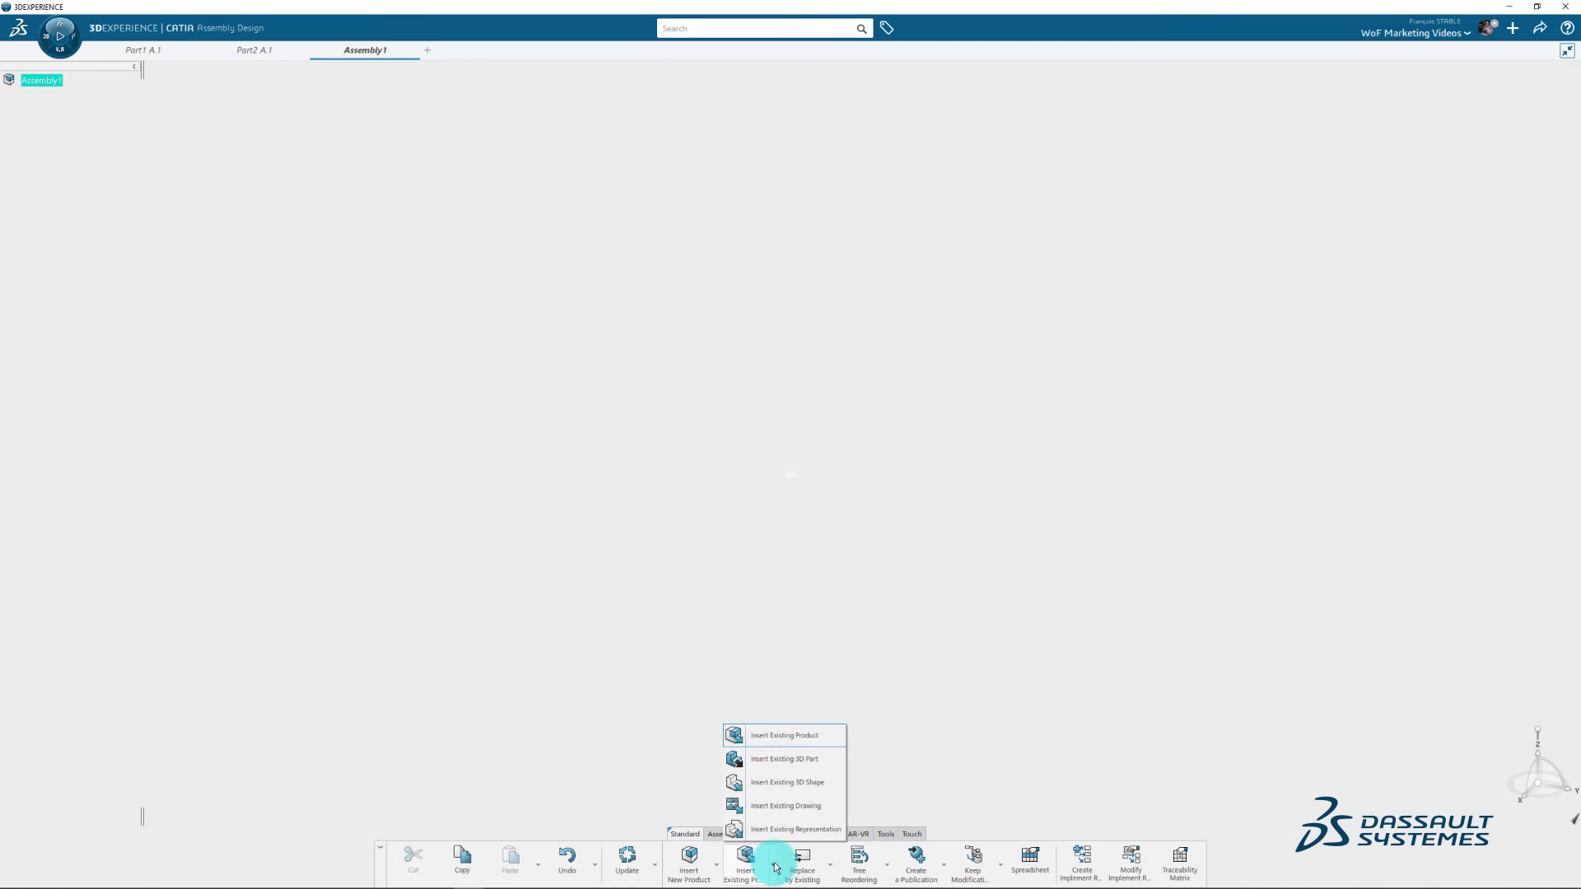
click(821, 759)
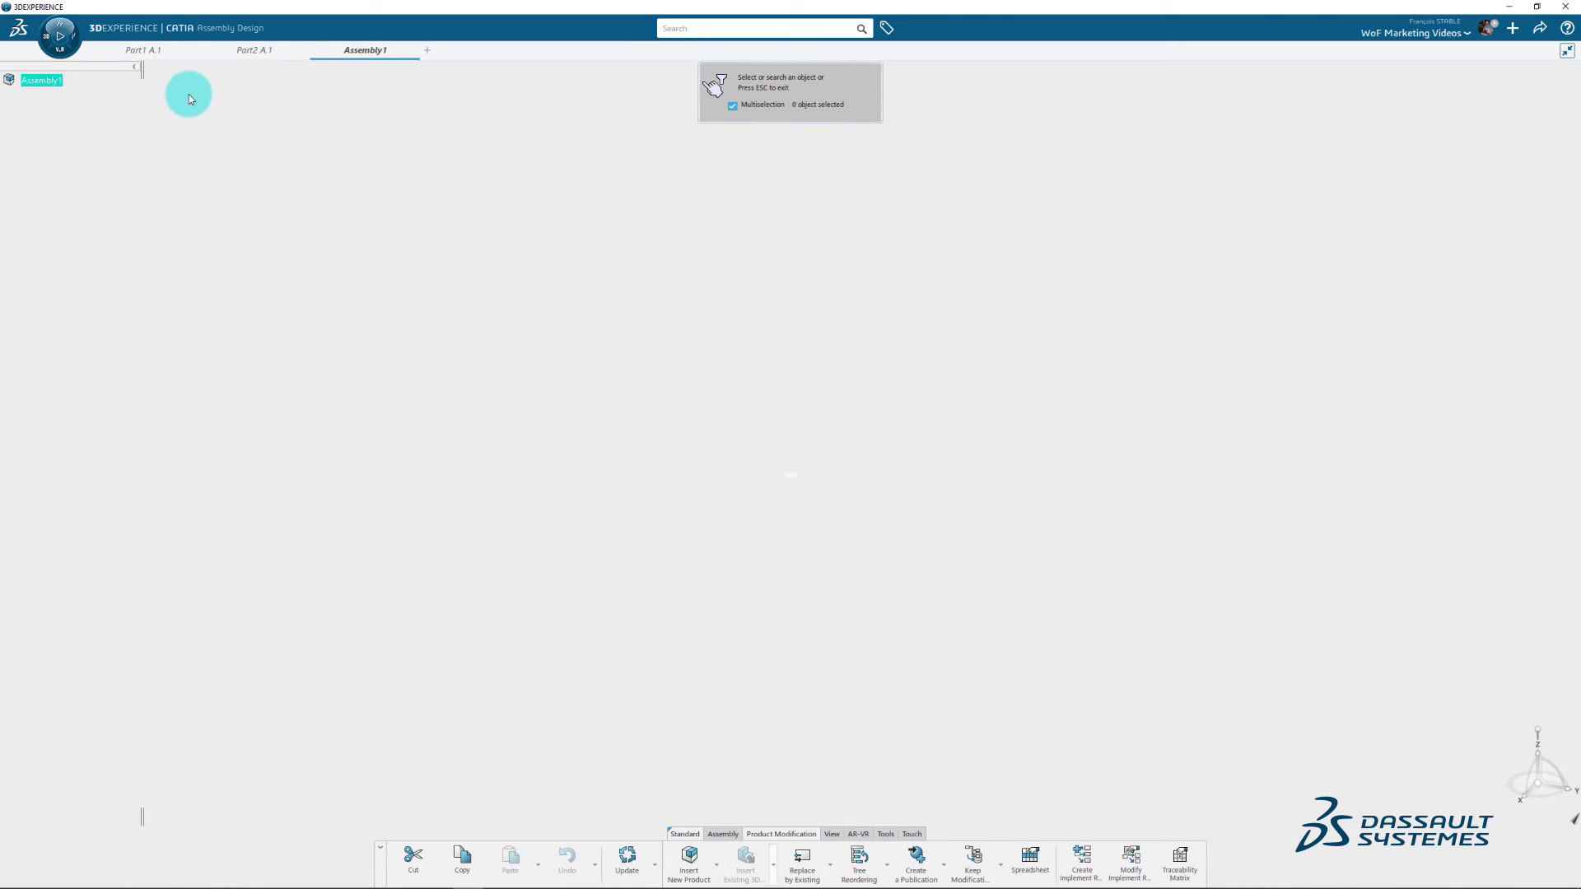
click(156, 53)
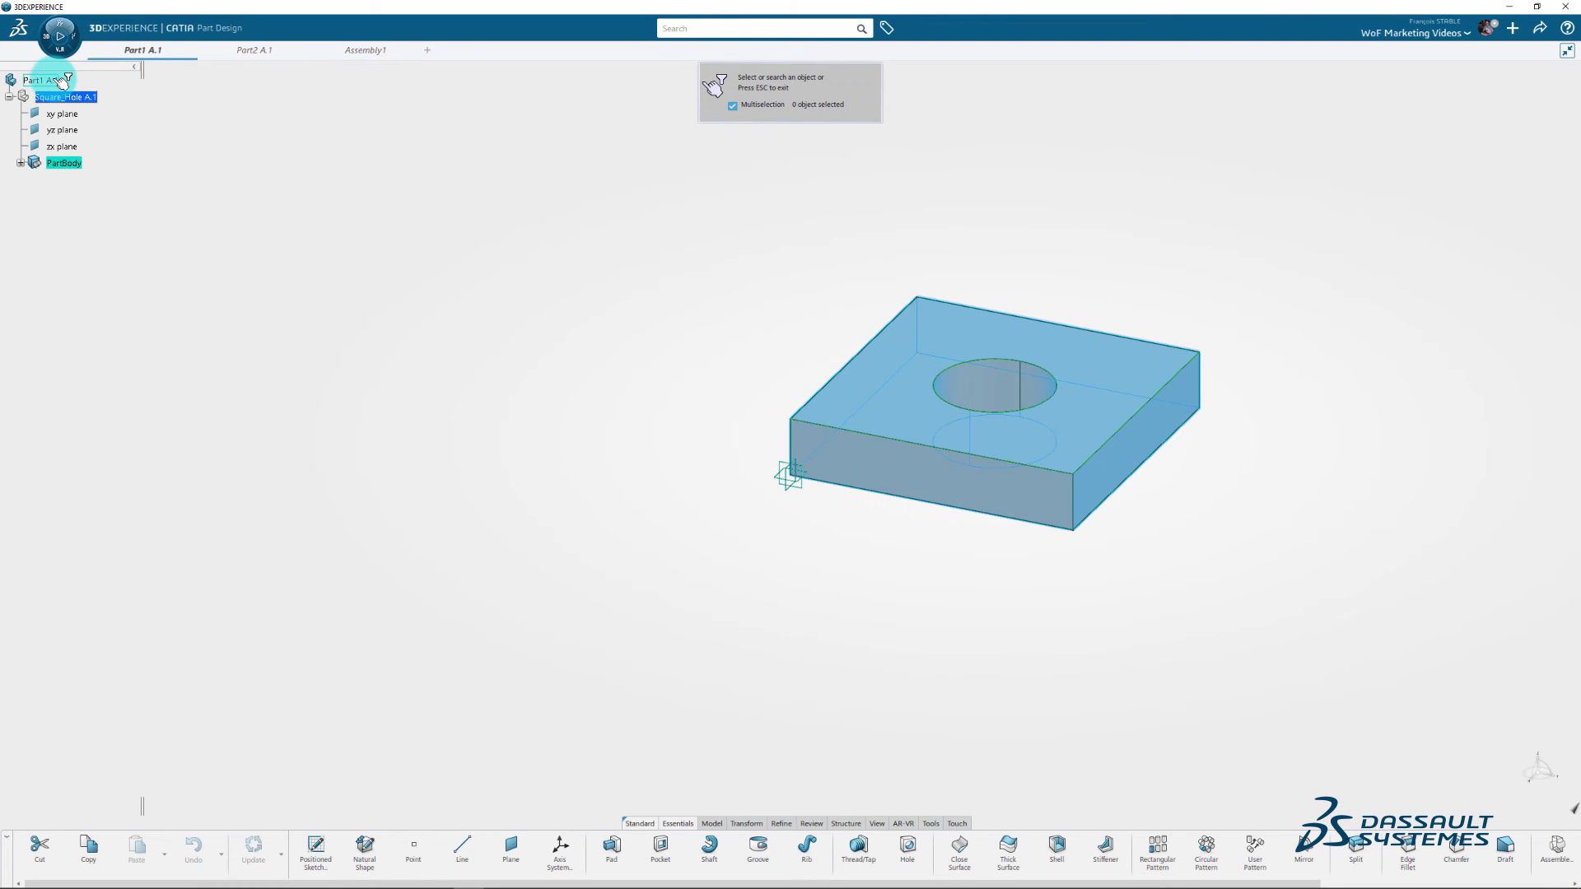
click(60, 81)
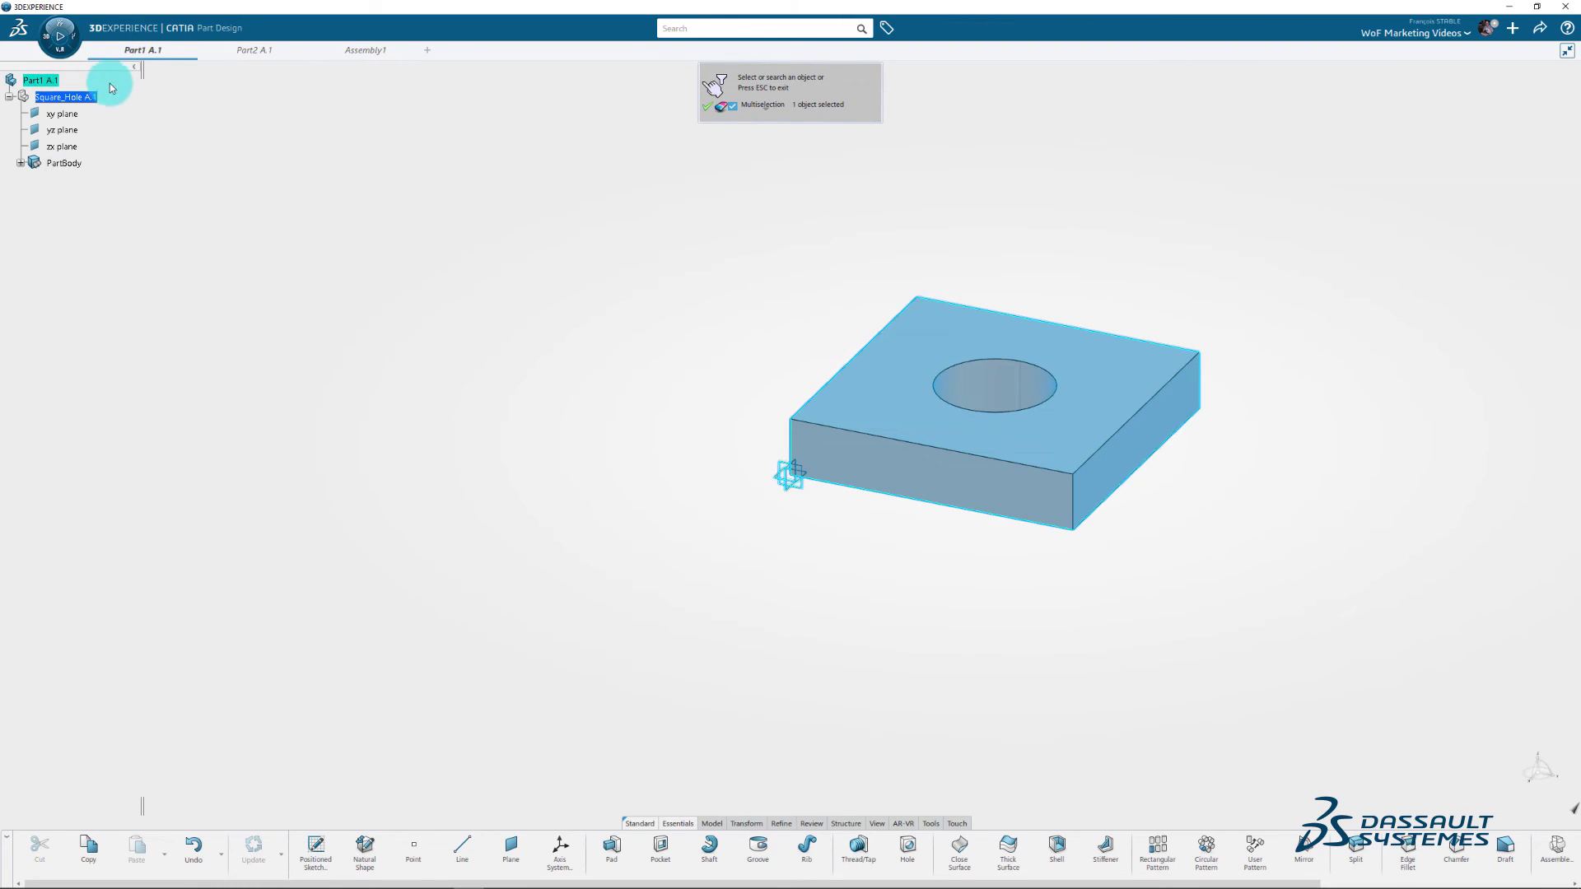
click(257, 53)
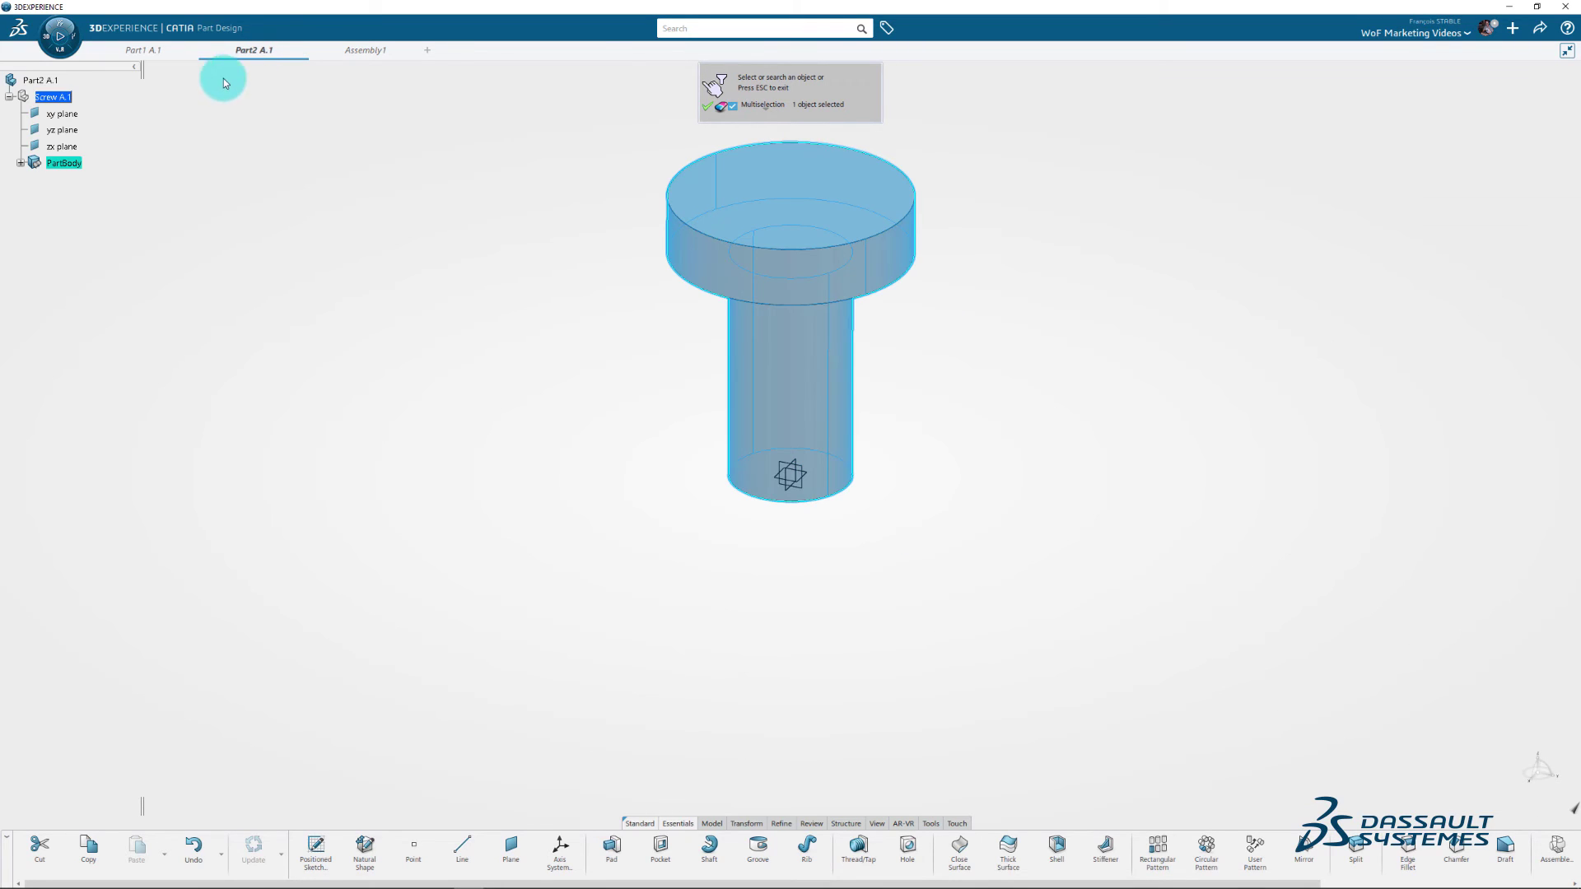
click(55, 81)
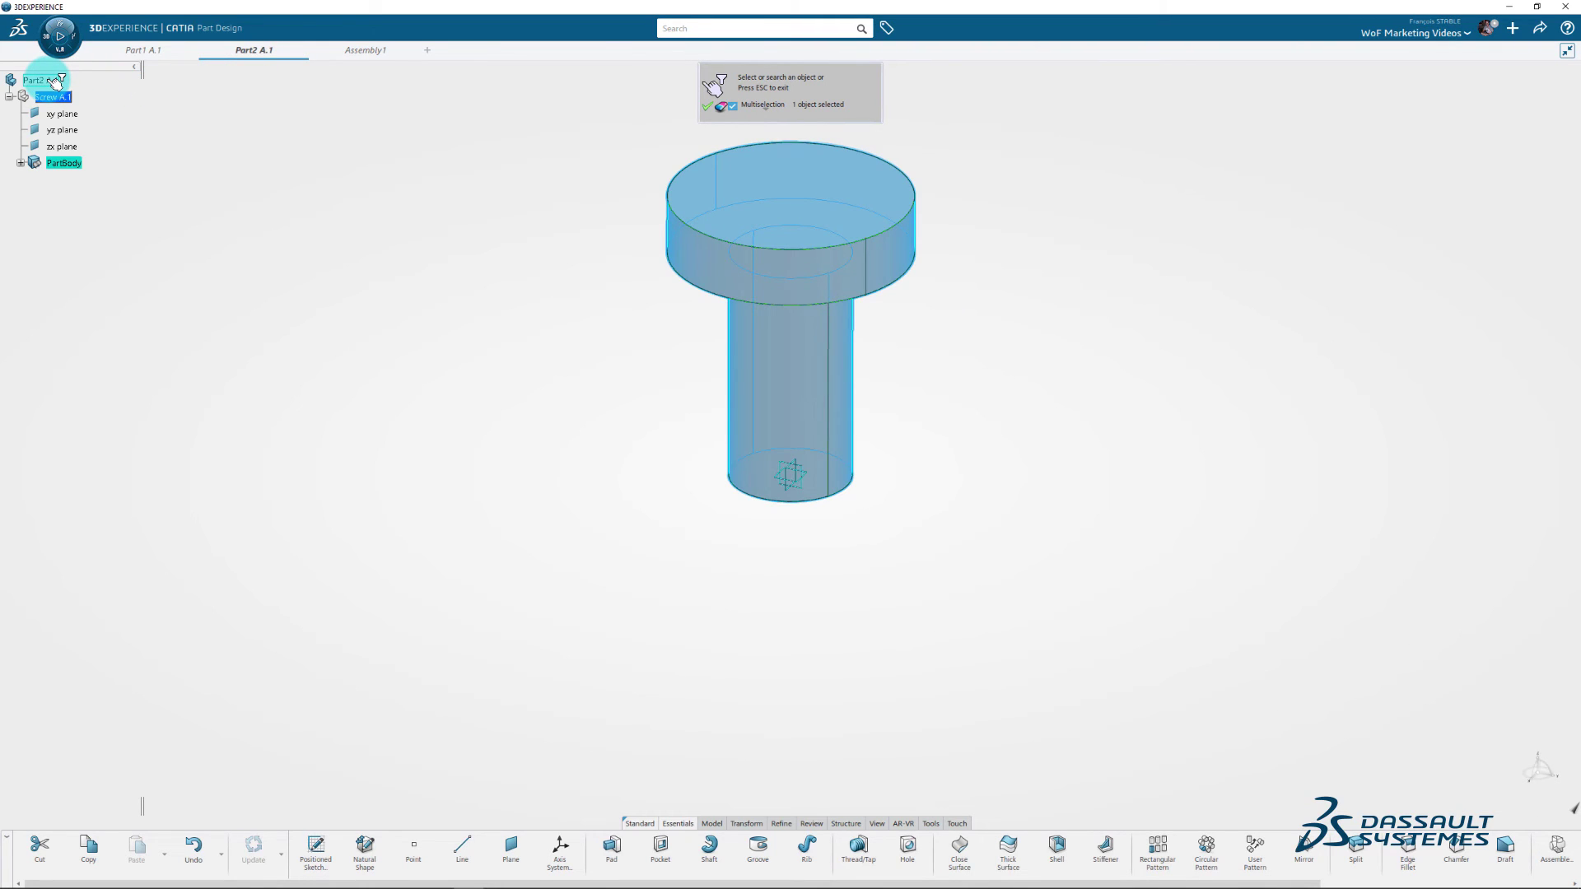
click(55, 83)
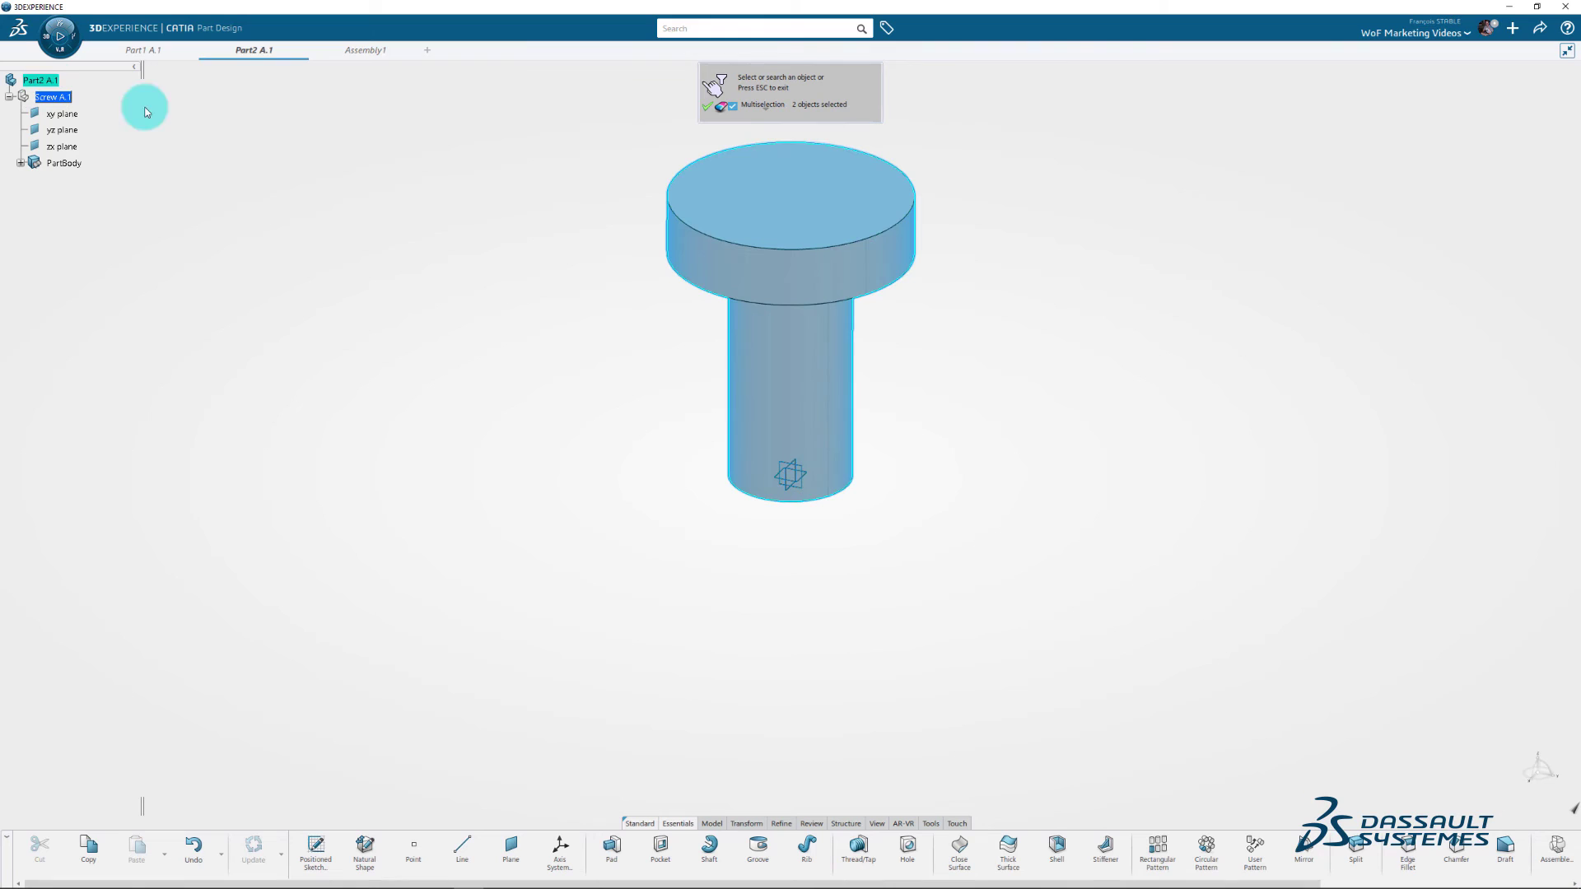
click(708, 108)
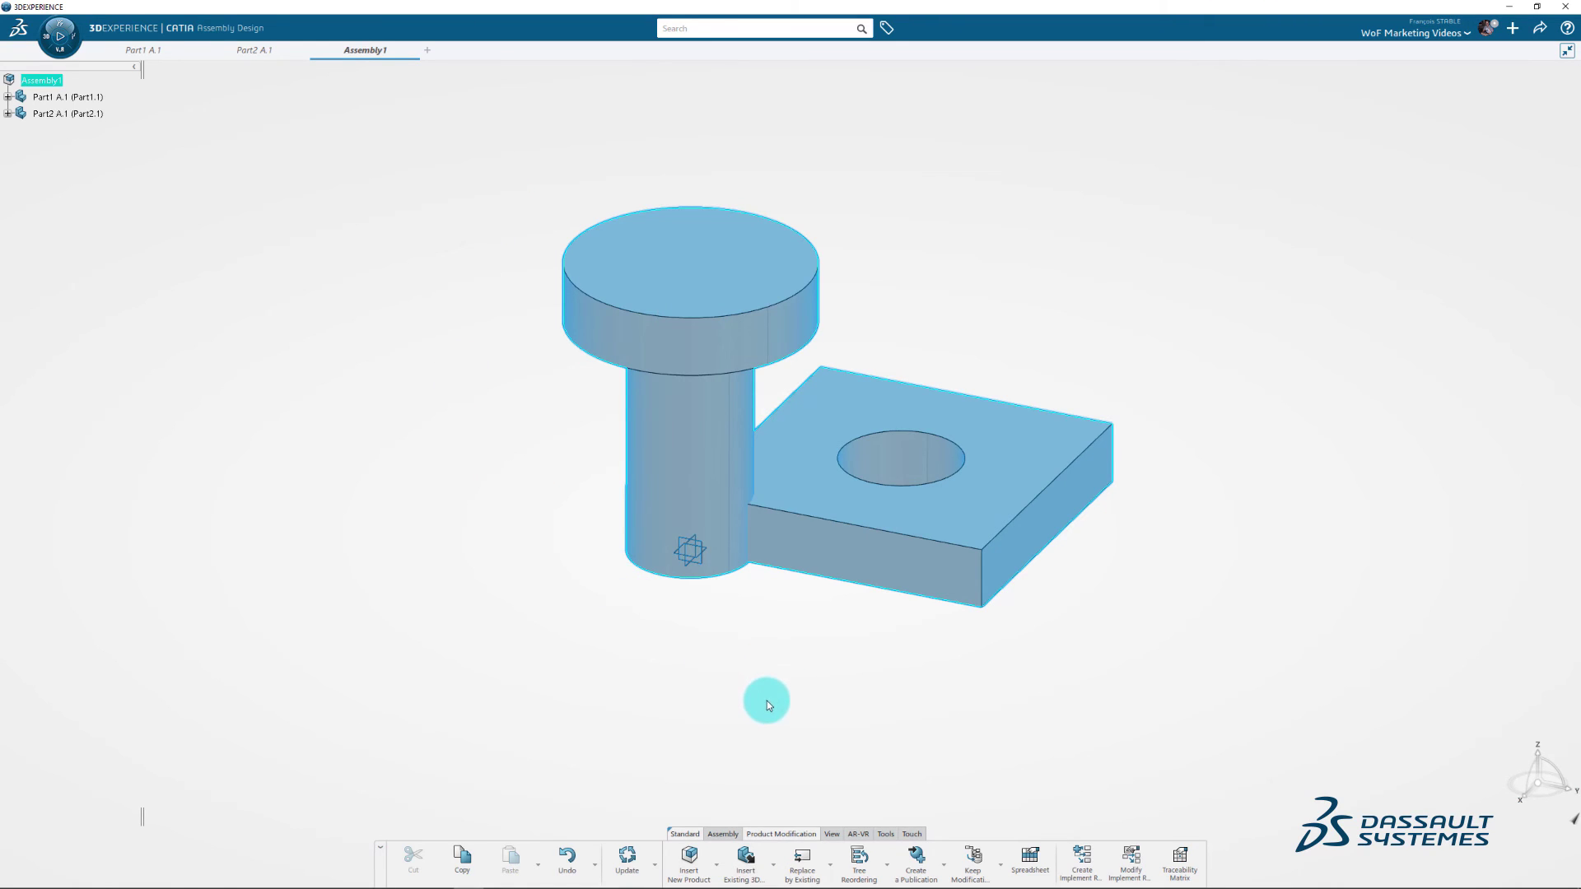
Step: Add an engineering connection making the screw shank axis coincident with the hole axis
click(723, 834)
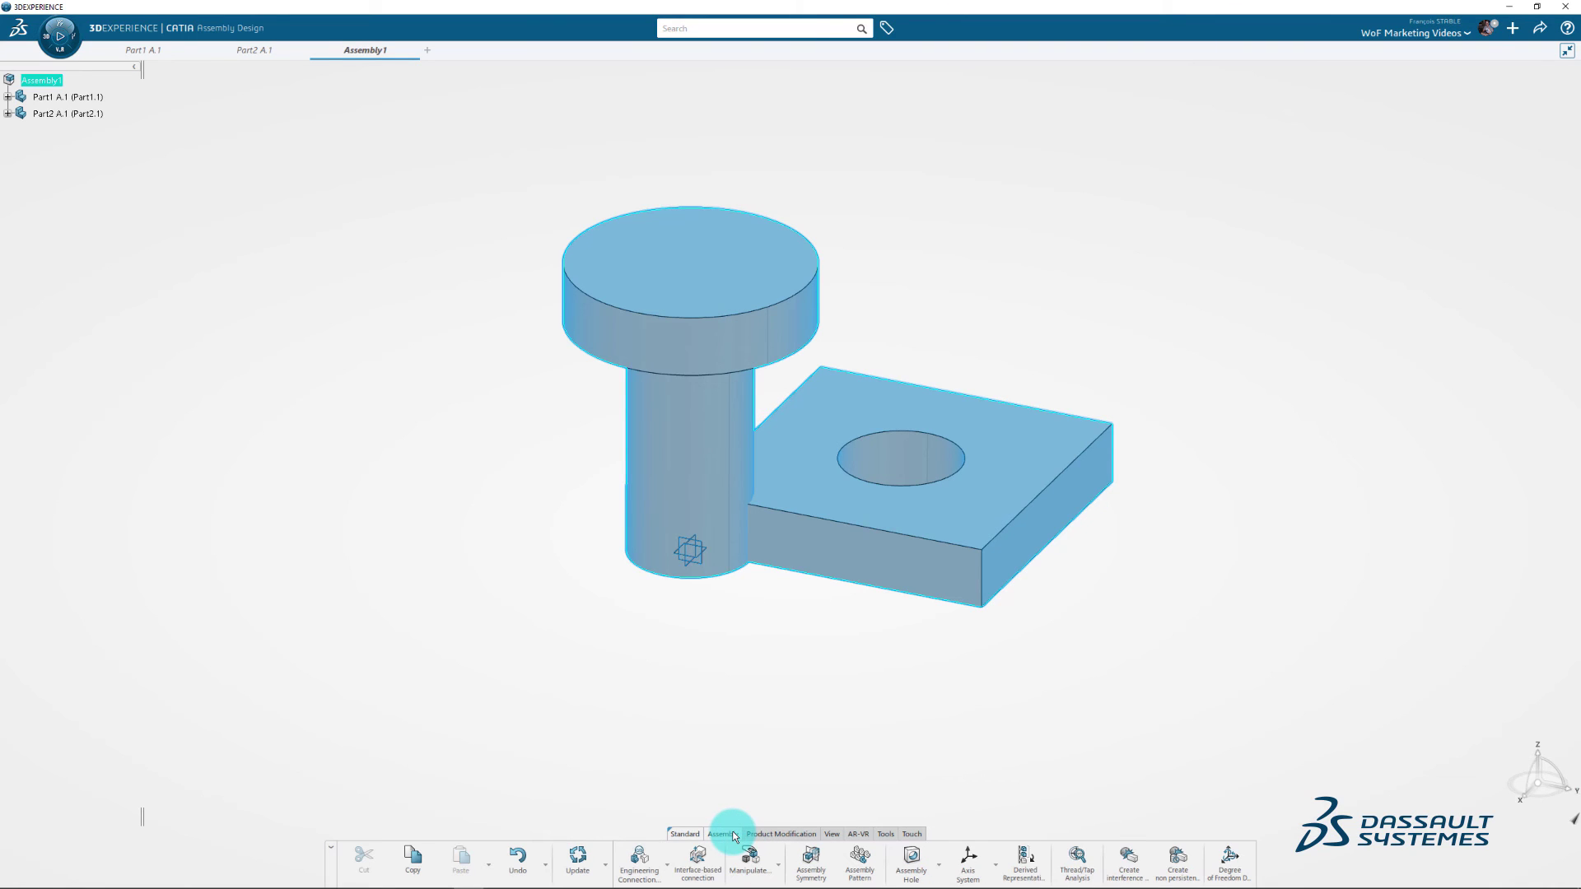
click(668, 864)
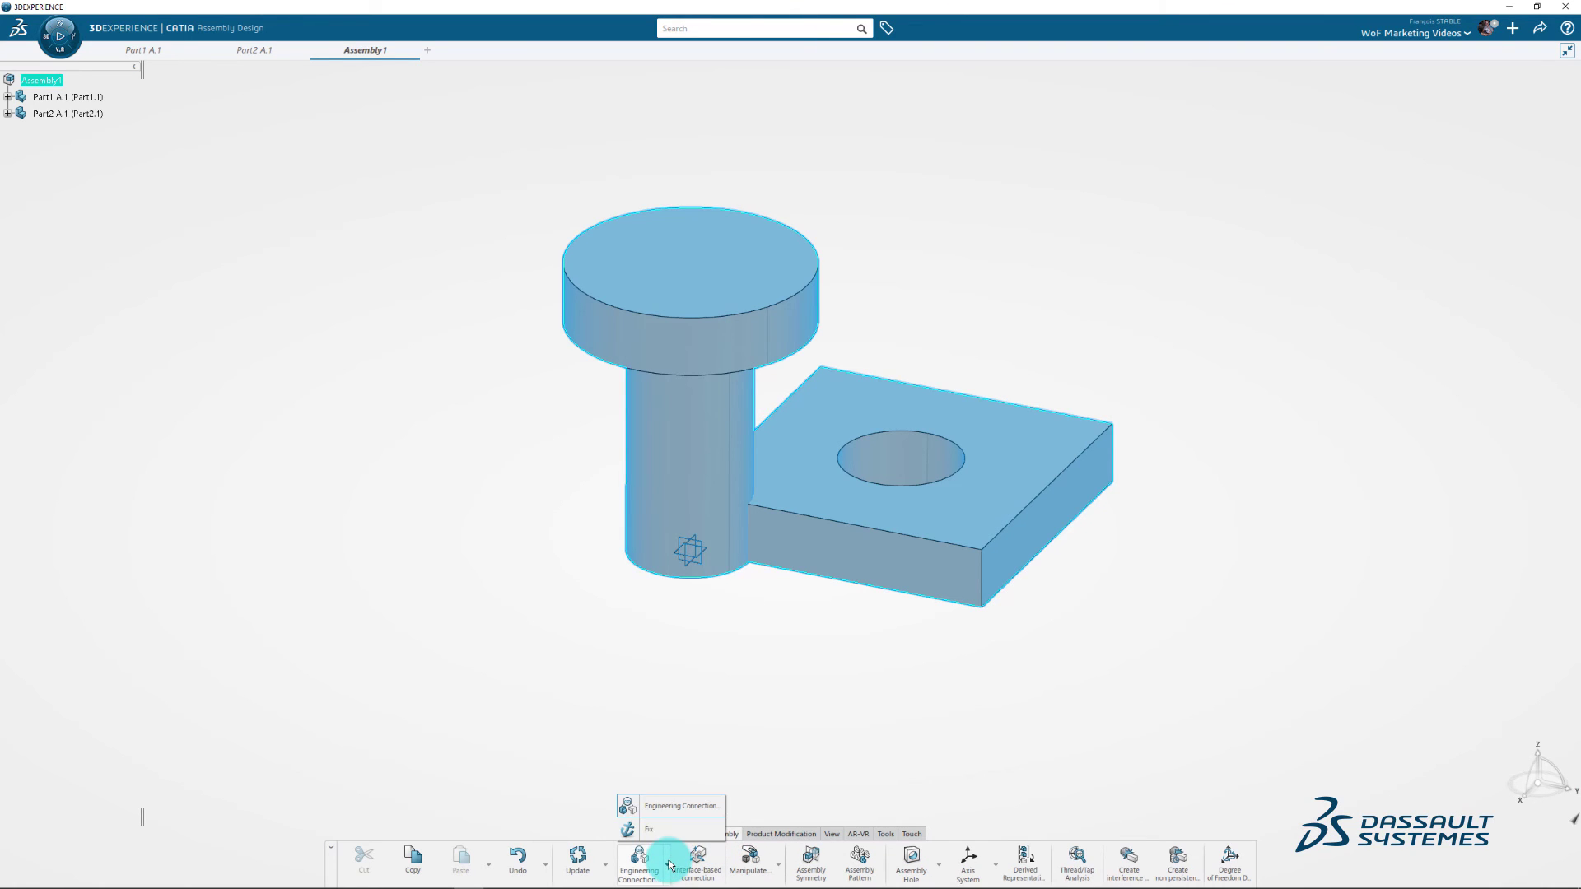
click(704, 807)
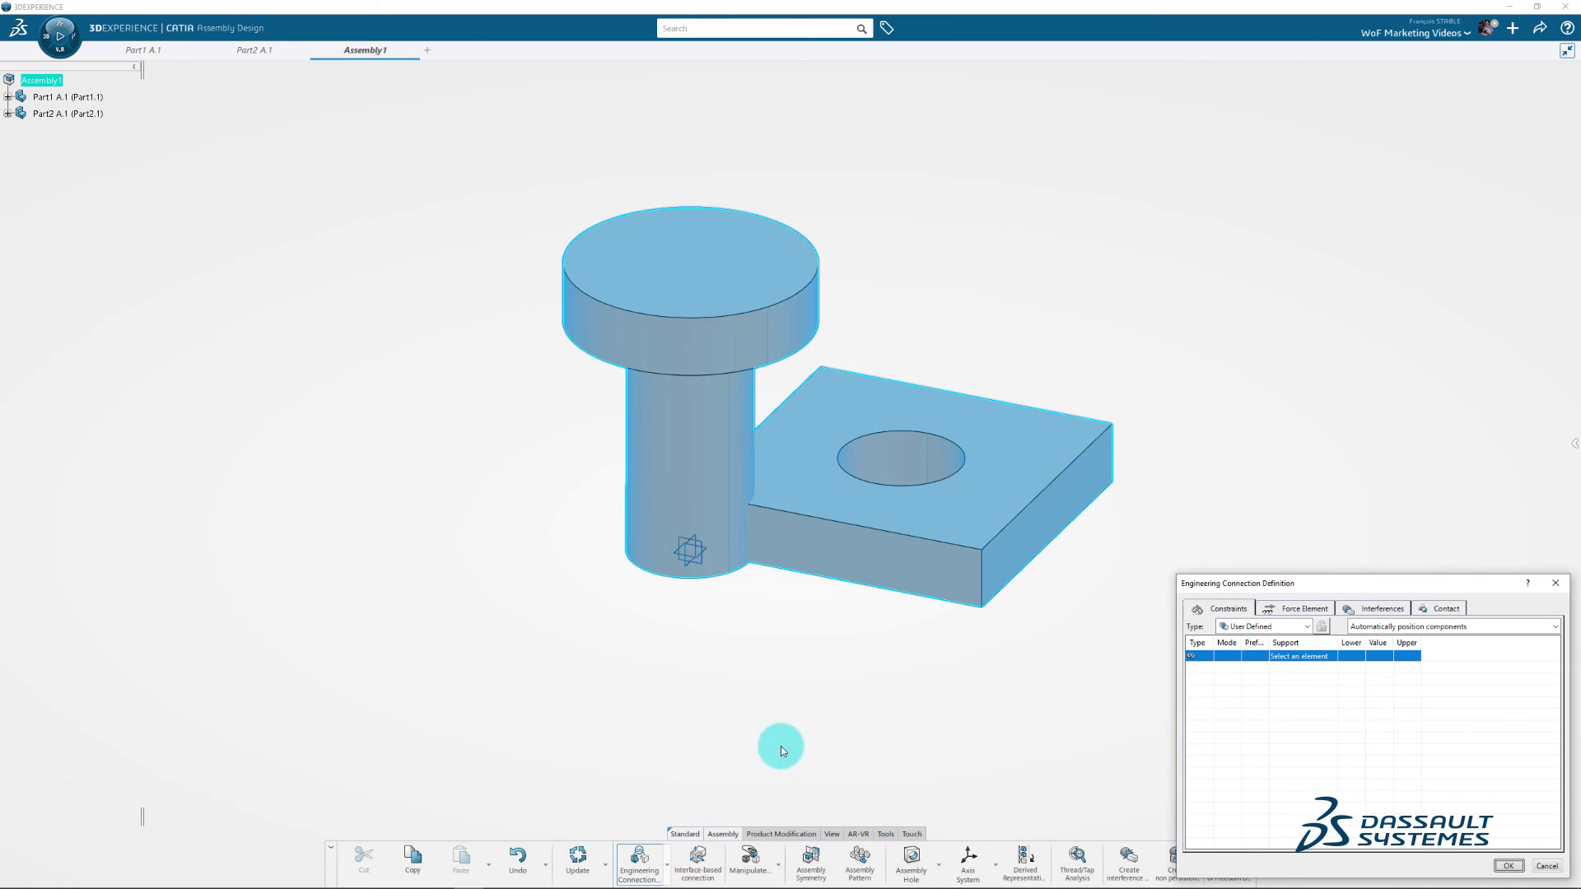
right_click(1205, 661)
mouse_move(1231, 667)
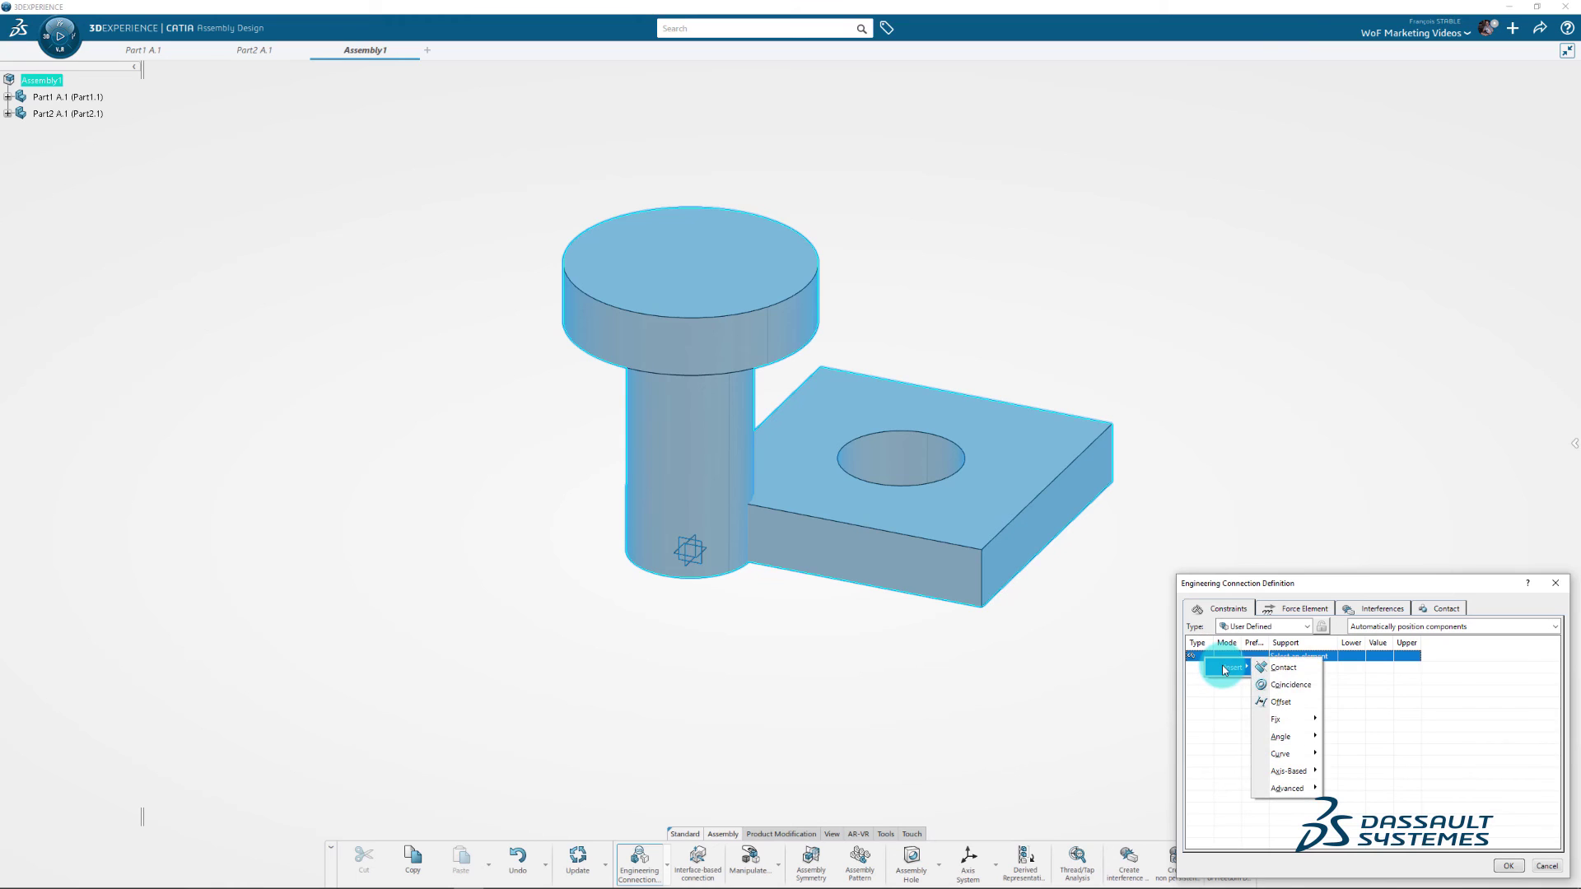
click(1281, 685)
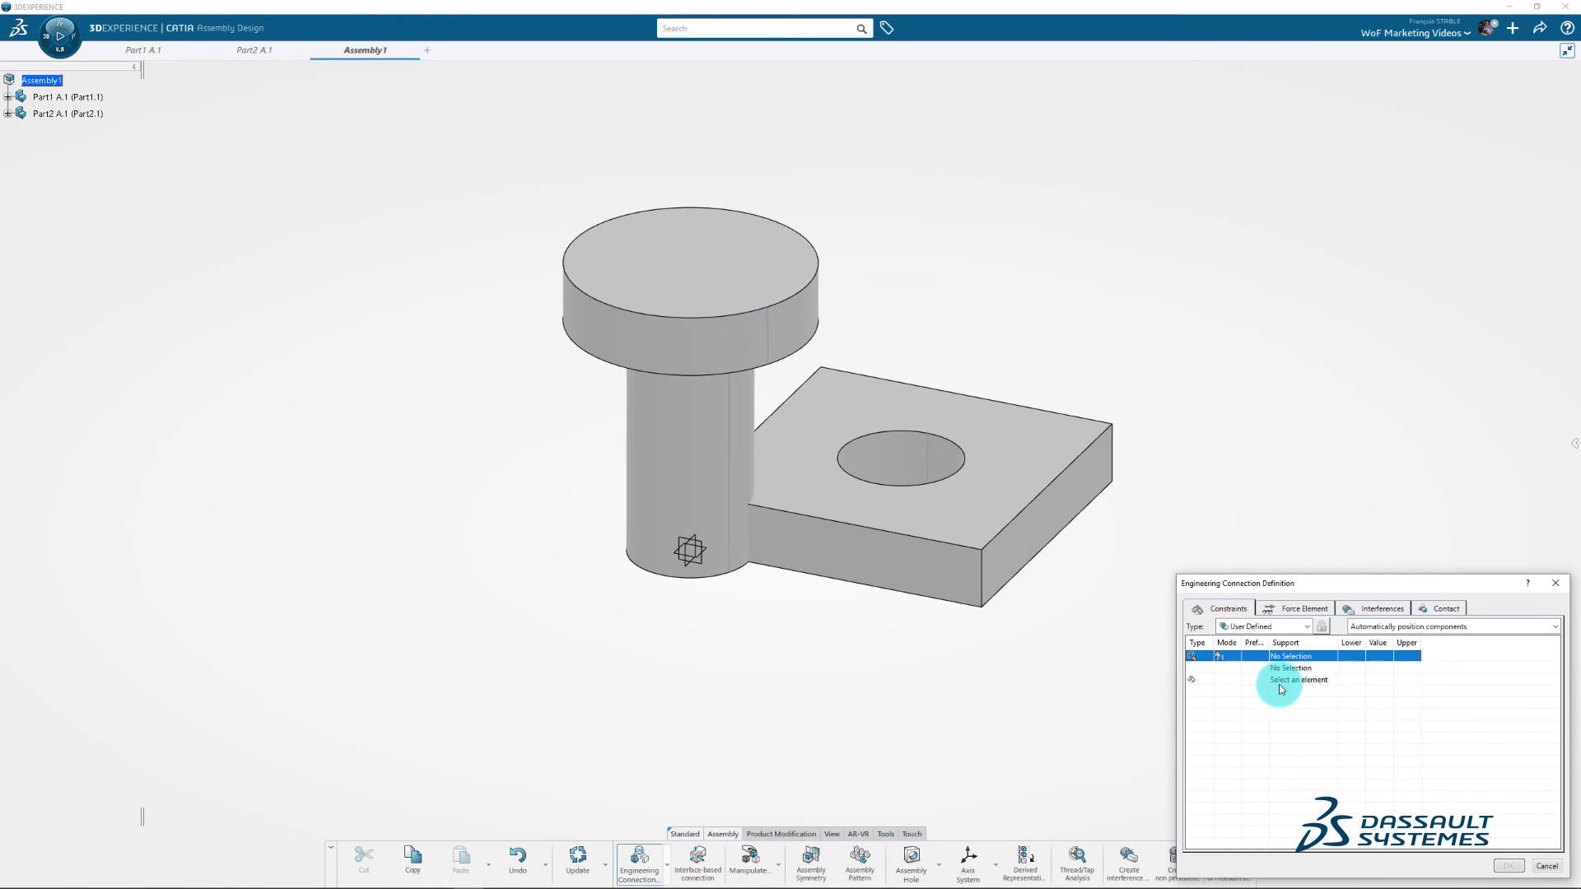
click(696, 421)
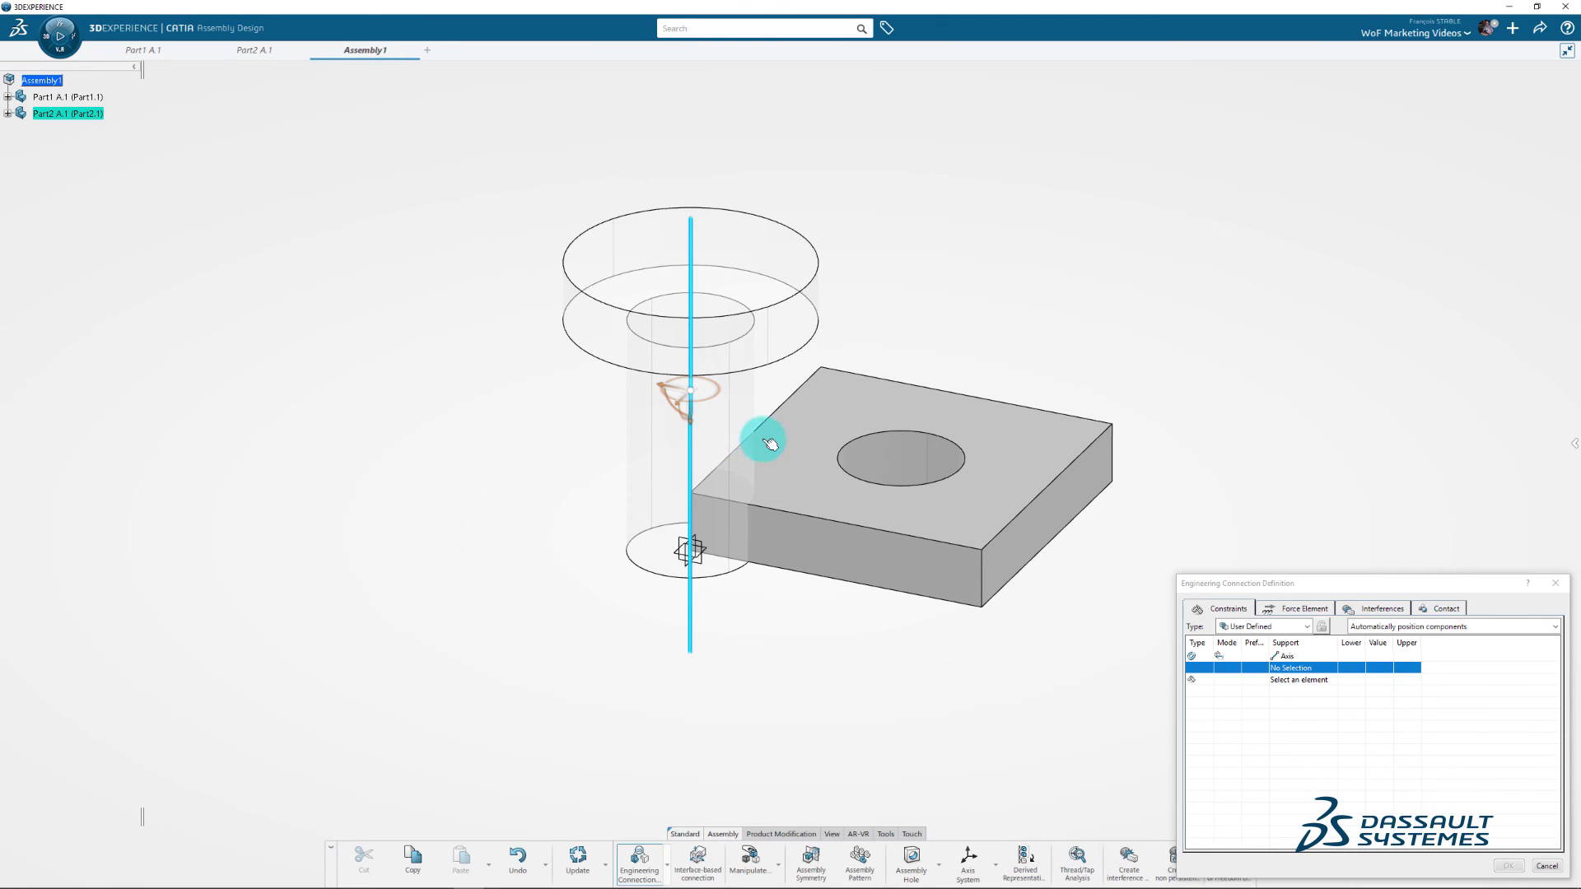
click(906, 456)
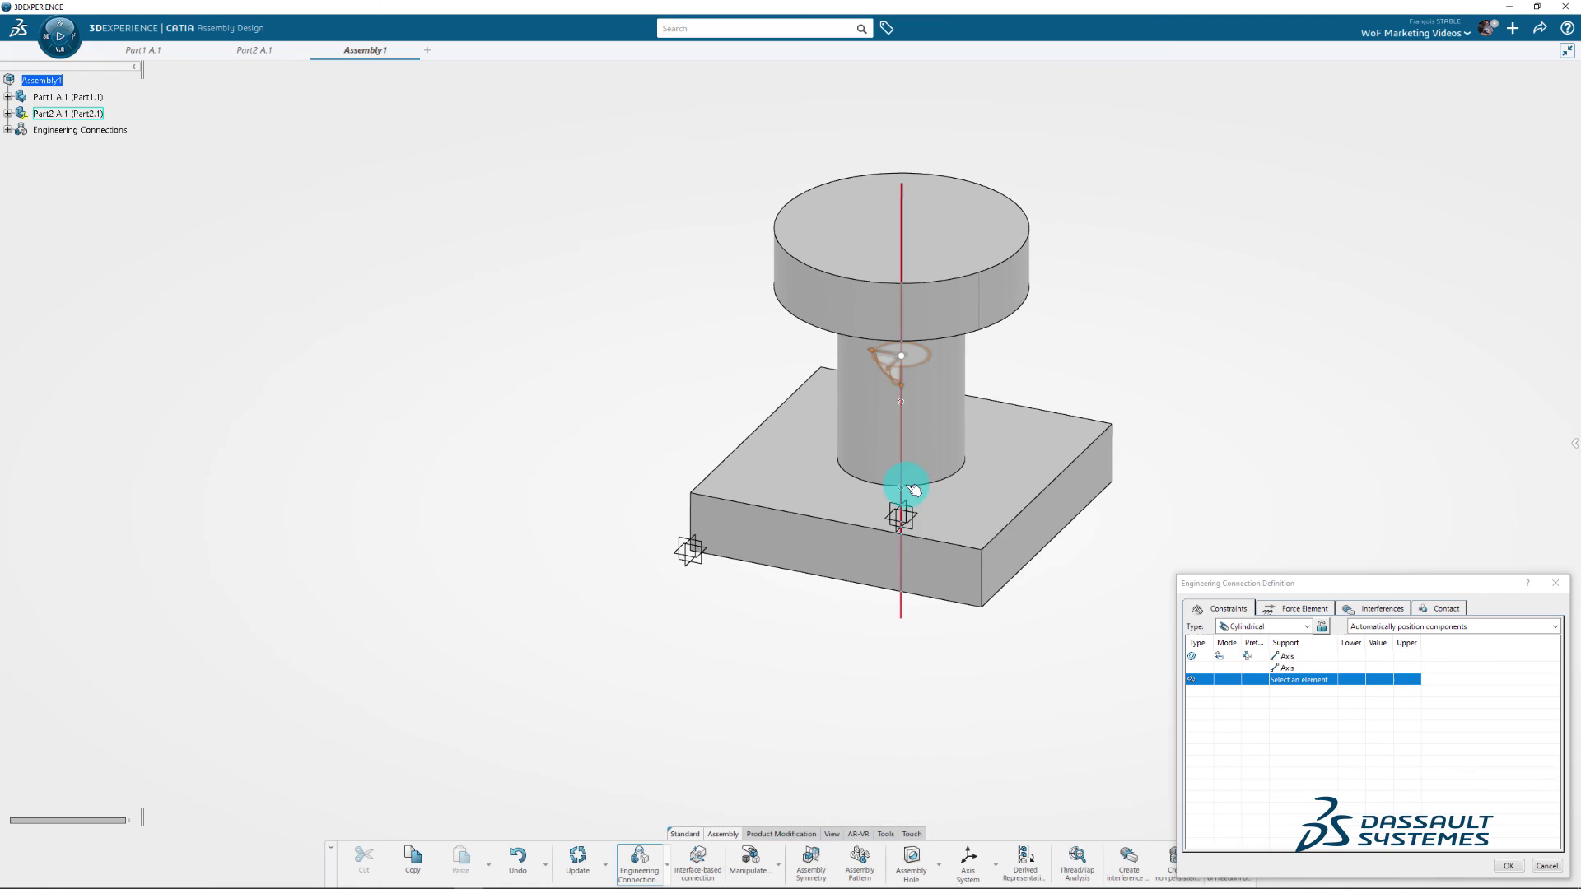
Step: Add a coincidence between the screw head's underside and the block's top face
right_click(1210, 683)
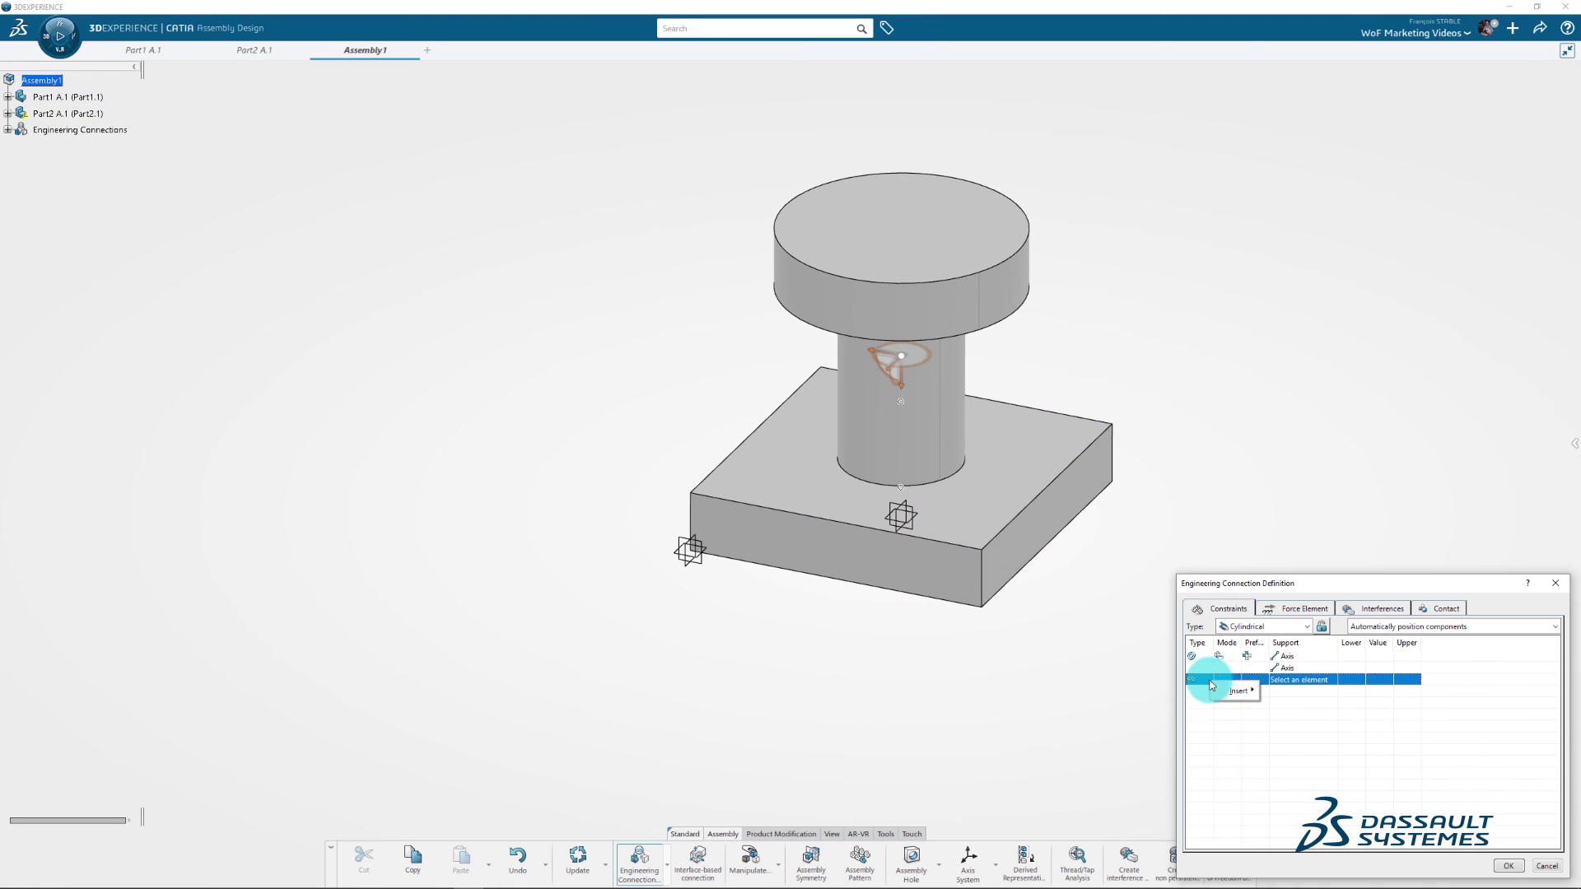
mouse_move(1239, 691)
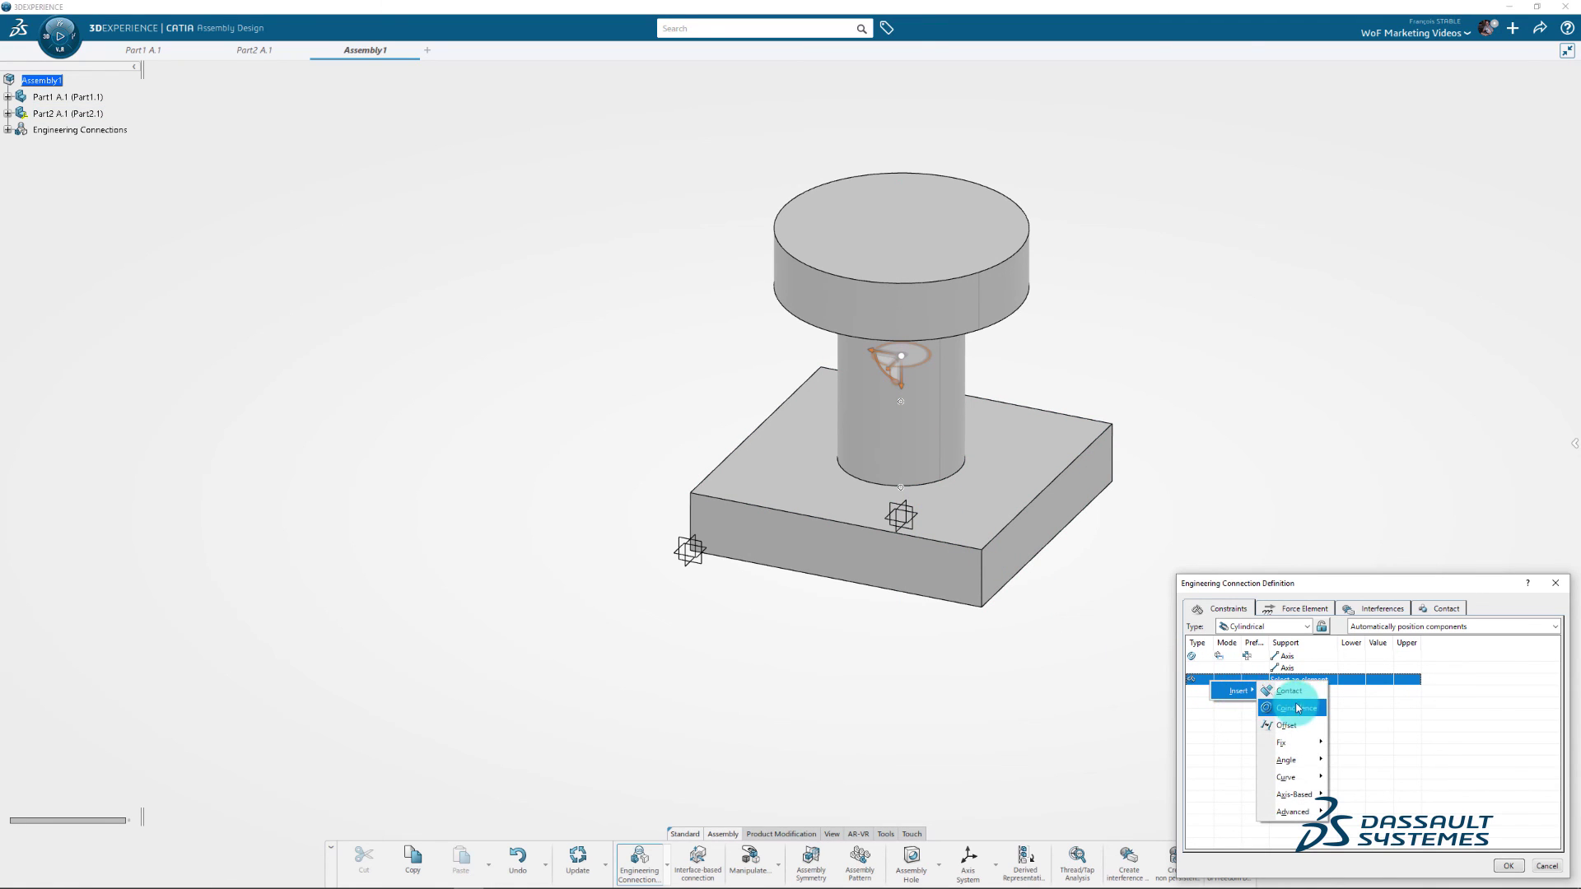
click(1305, 706)
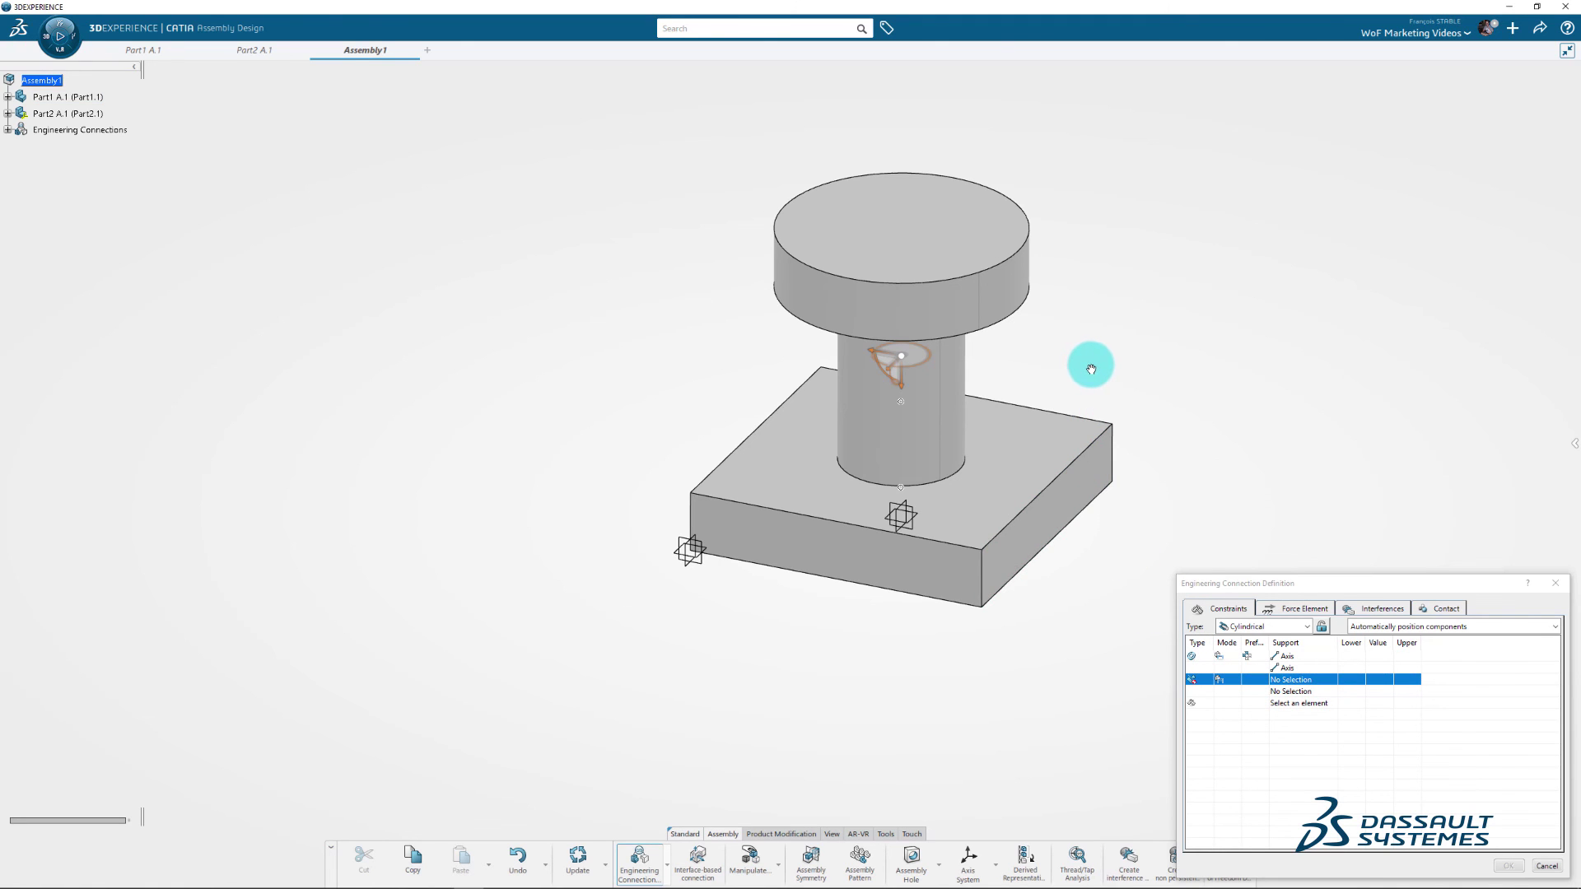
middle_drag(1090, 368, 1341, 378)
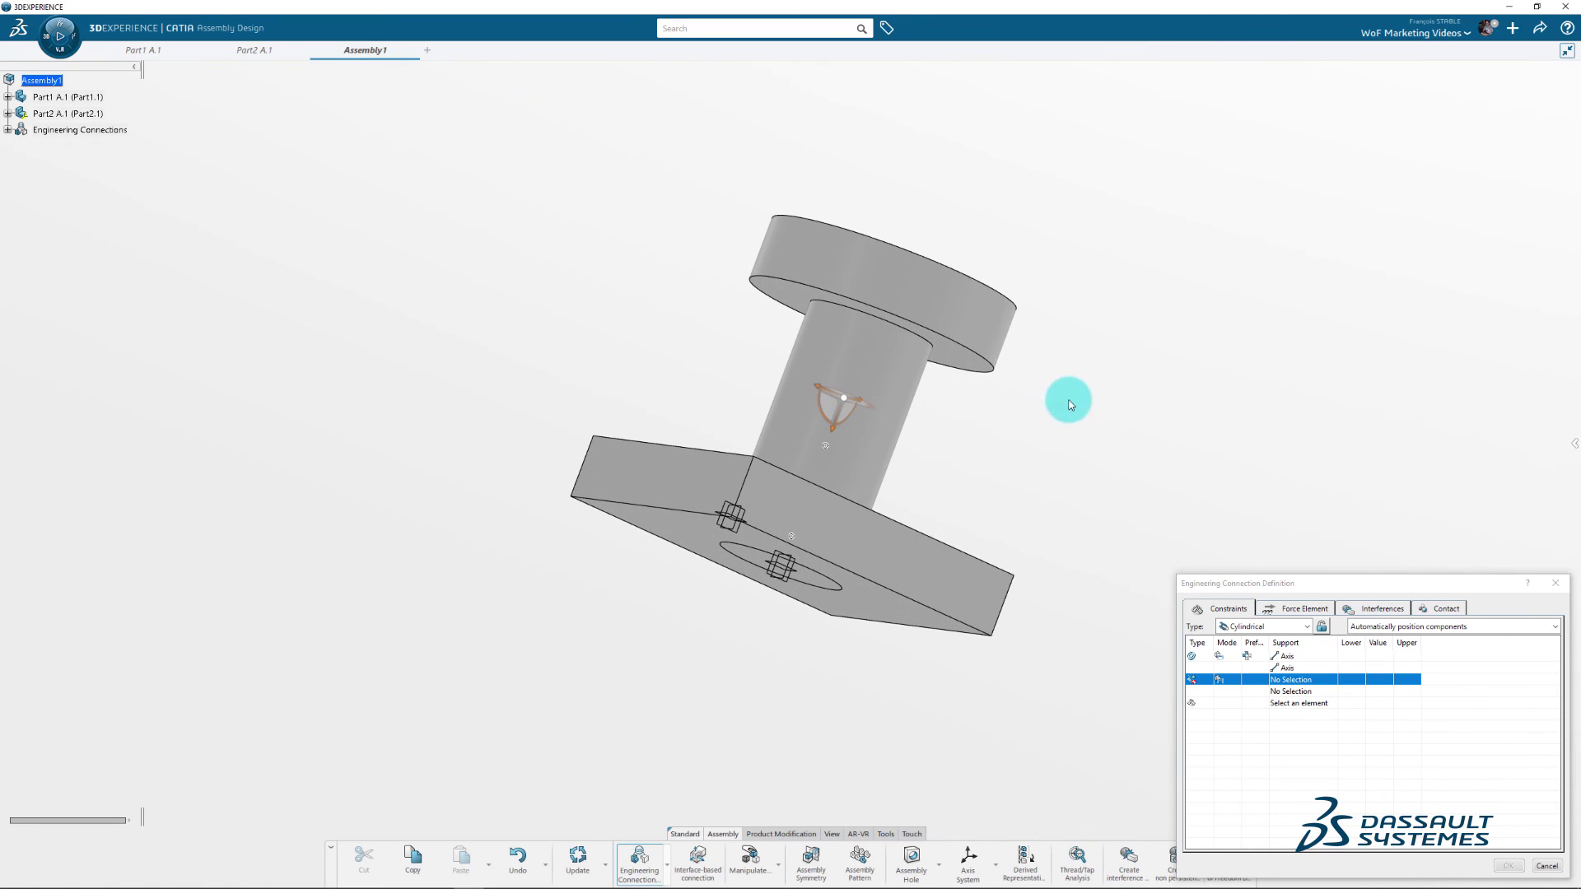
click(962, 364)
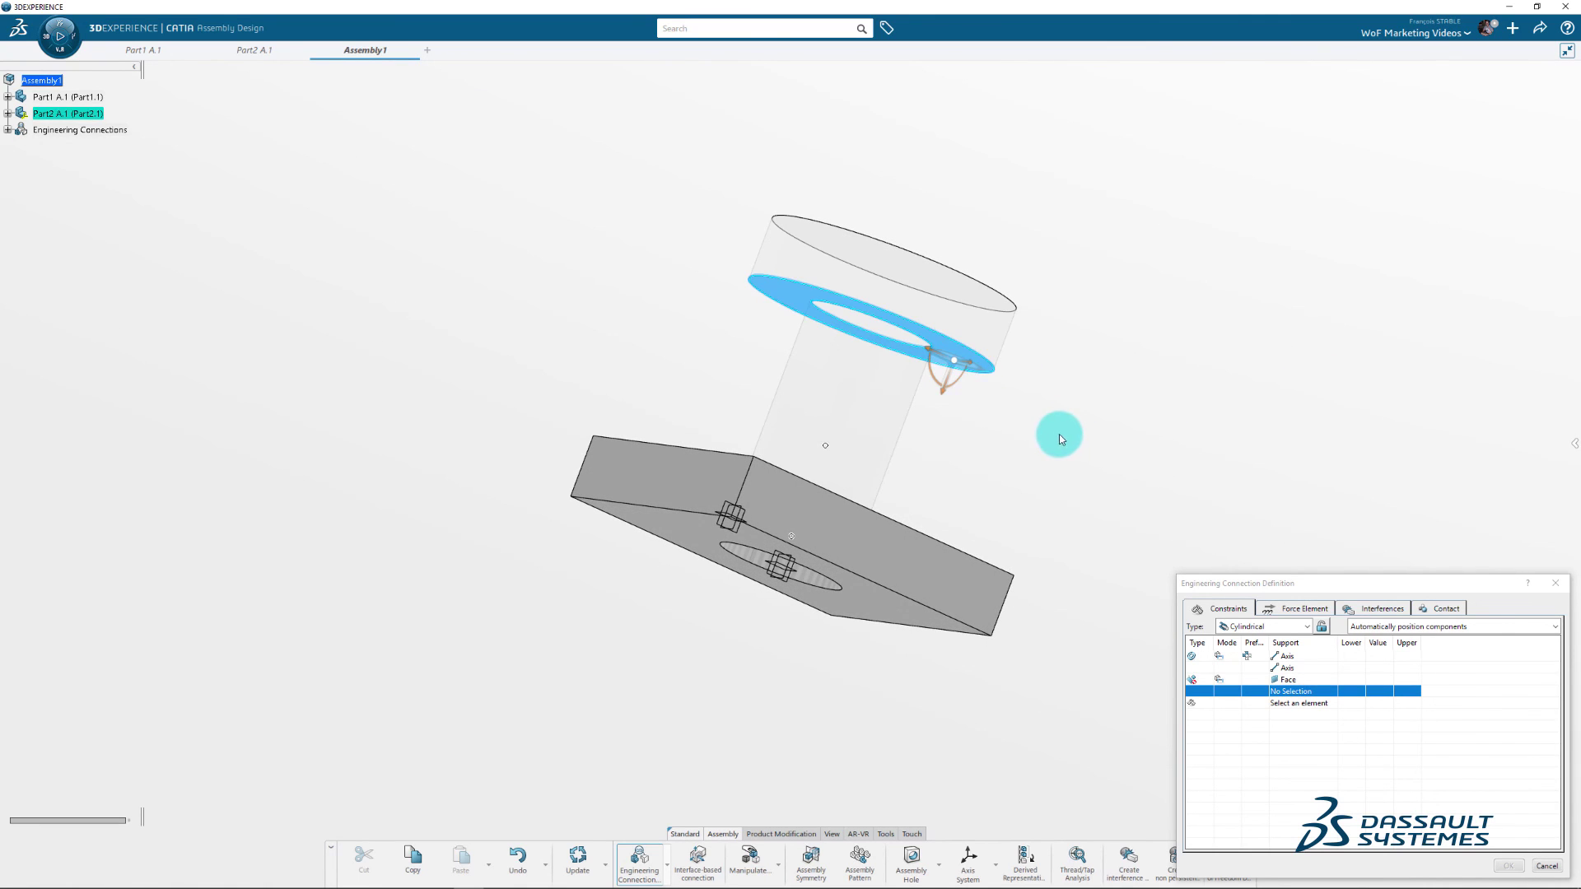
middle_drag(1072, 426, 835, 519)
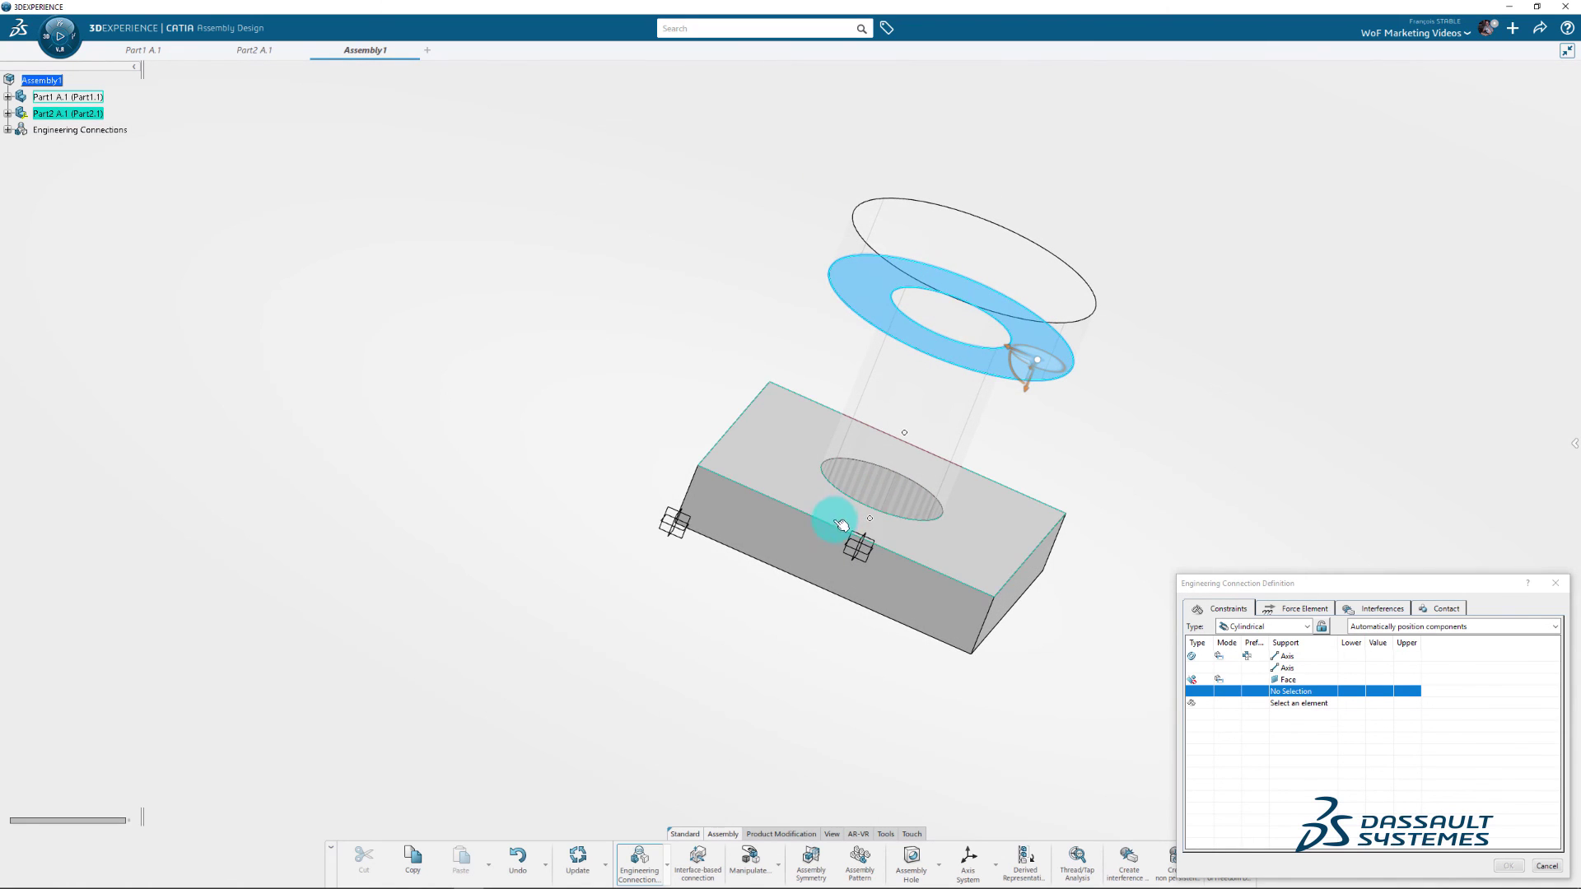
click(968, 562)
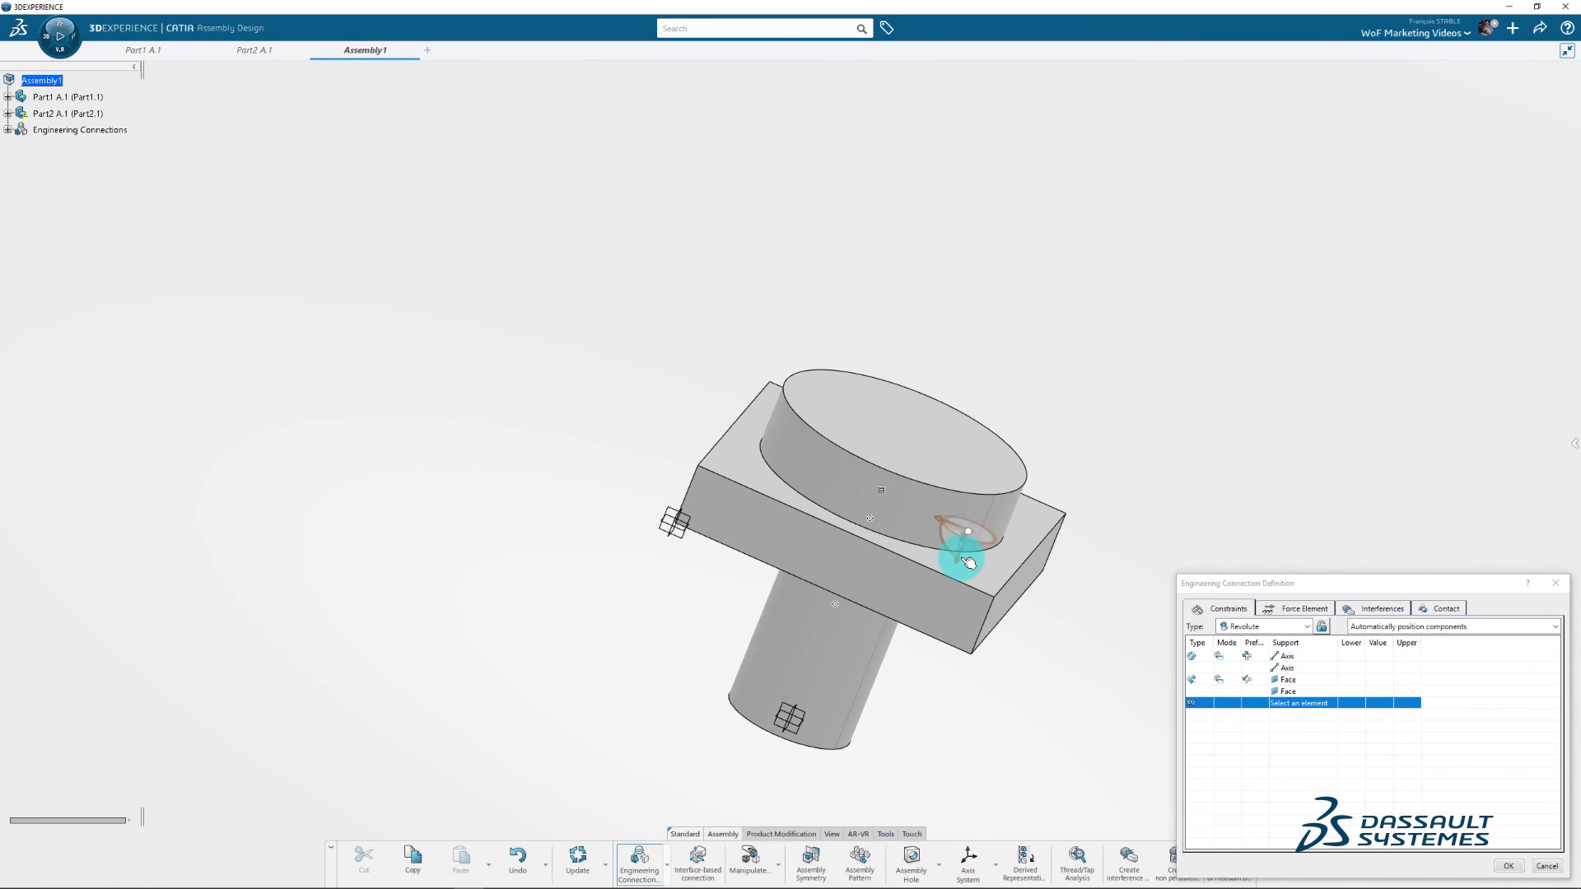